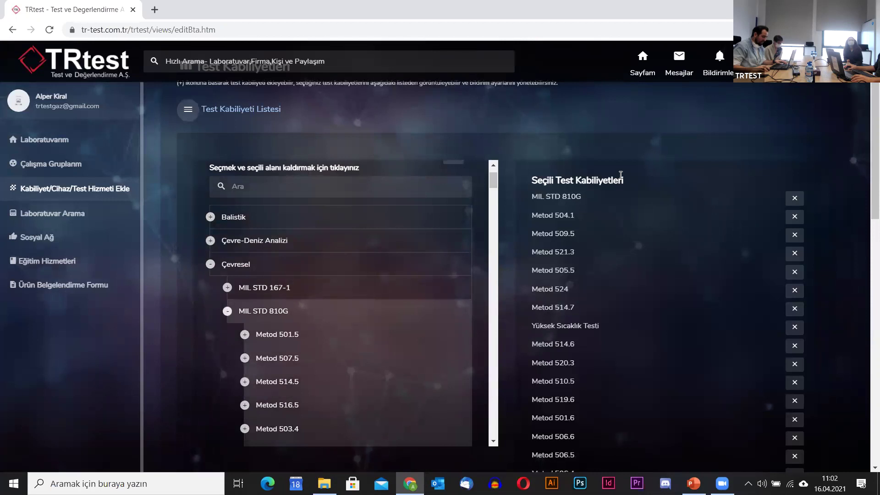
# Collapse MIL STD 810G and add DO 160G with its low and high temperature tests.
pyautogui.click(227, 311)
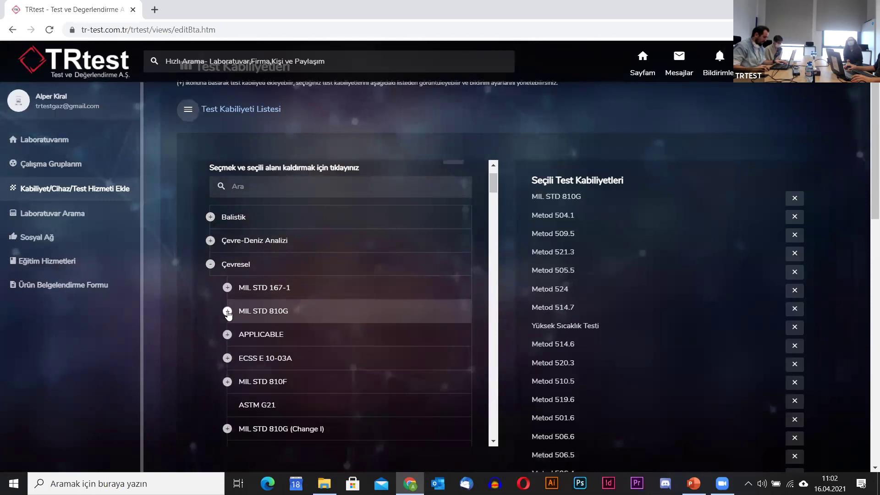
pyautogui.scroll(-1, 264, 332)
pyautogui.scroll(-2, 365, 359)
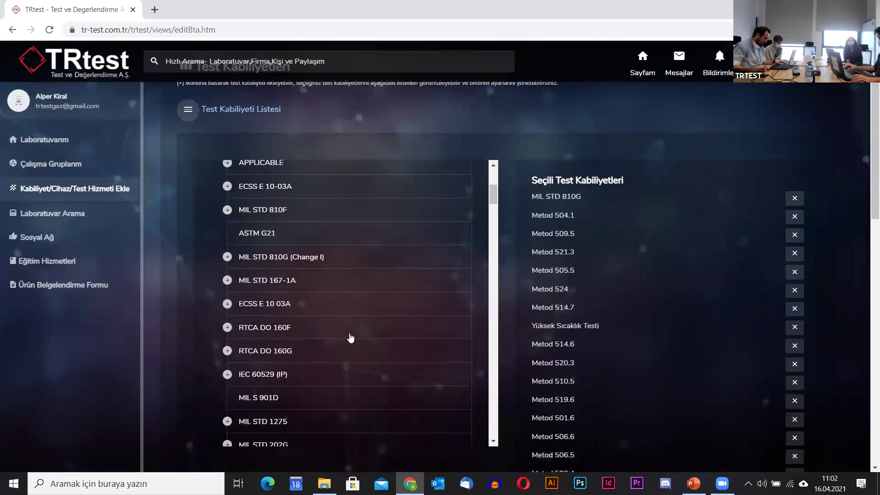
pyautogui.scroll(-4, 350, 338)
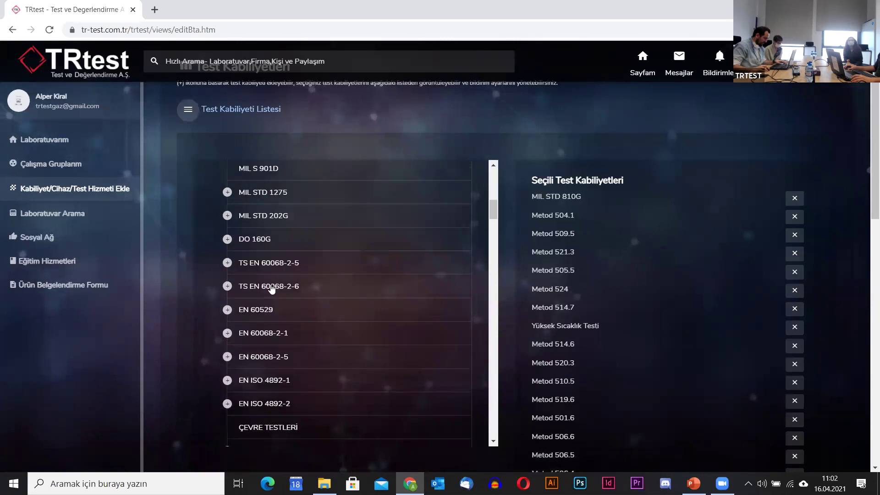
pyautogui.click(266, 239)
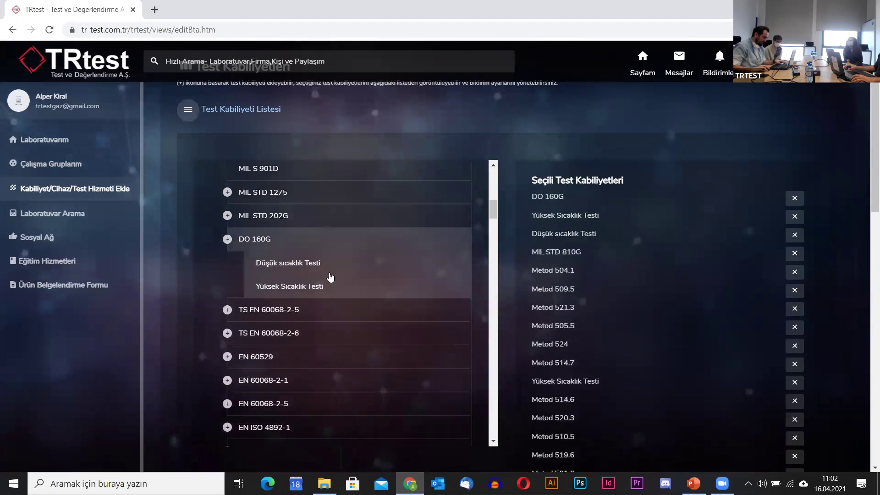
# Collapse the Çevresel category and save the selected test capabilities.
pyautogui.scroll(10, 331, 277)
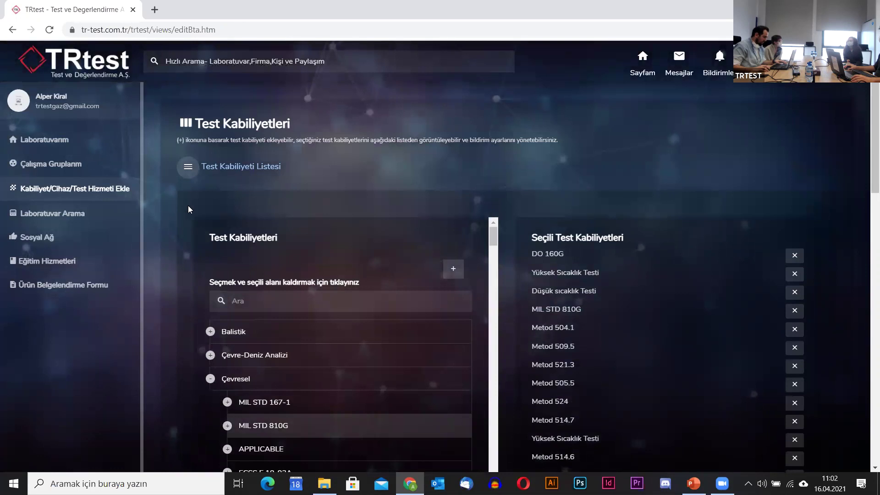
pyautogui.click(211, 379)
pyautogui.scroll(-10, 175, 364)
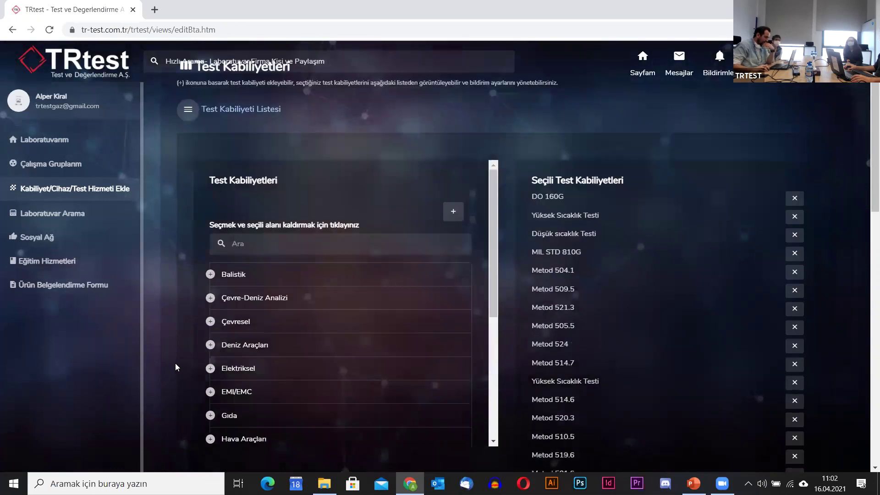
pyautogui.click(219, 283)
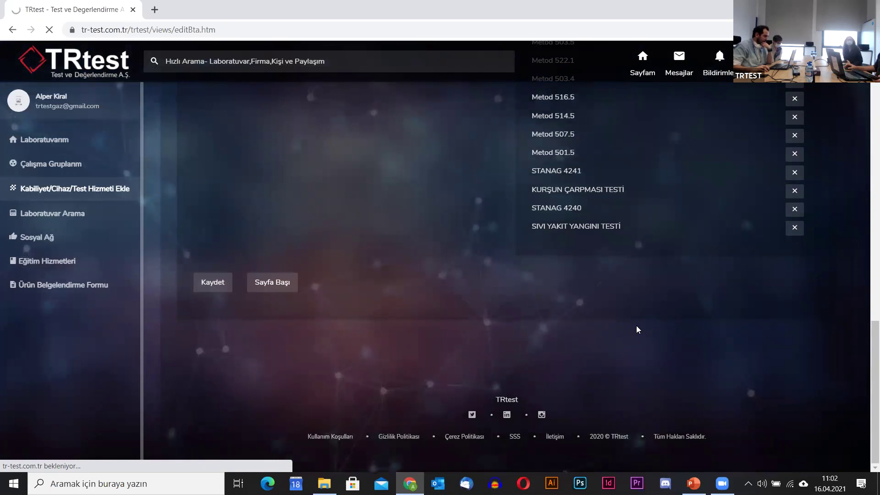
pyautogui.scroll(2, 526, 304)
pyautogui.scroll(1, 527, 304)
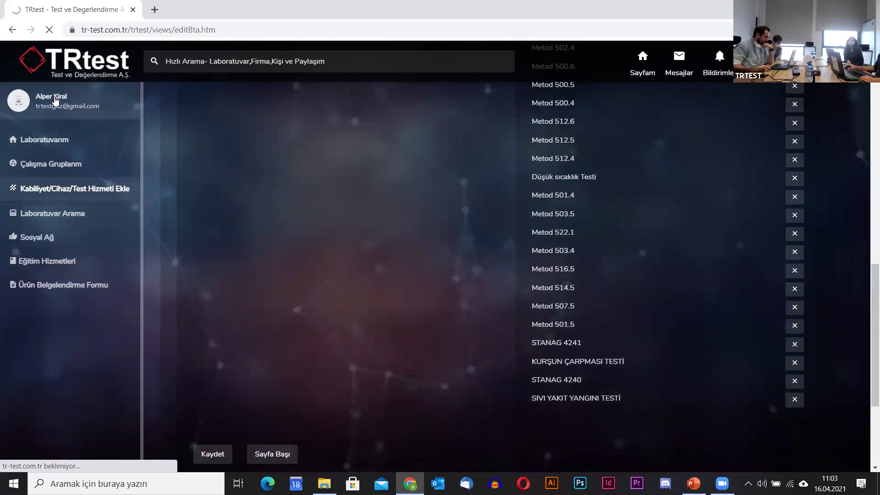
pyautogui.scroll(15, 384, 253)
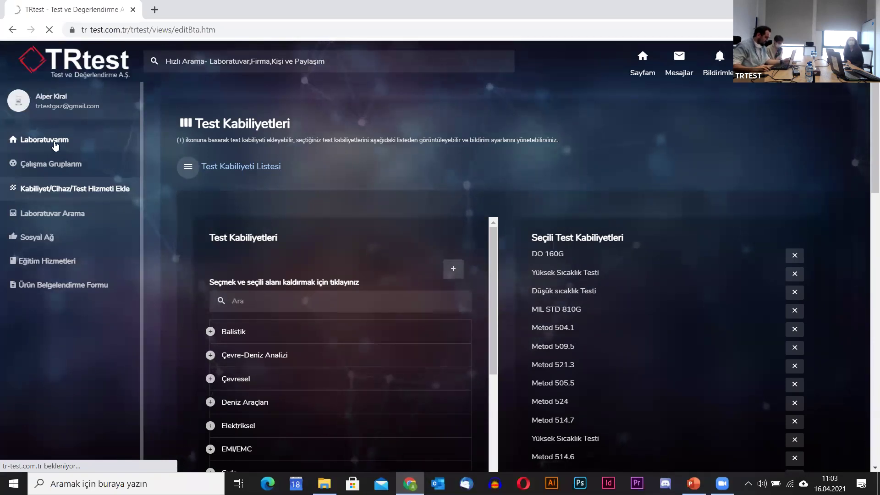
# Visit Sayfam under Laboratuvarım, then go to Profil Ayarları from the header profile menu.
pyautogui.click(51, 142)
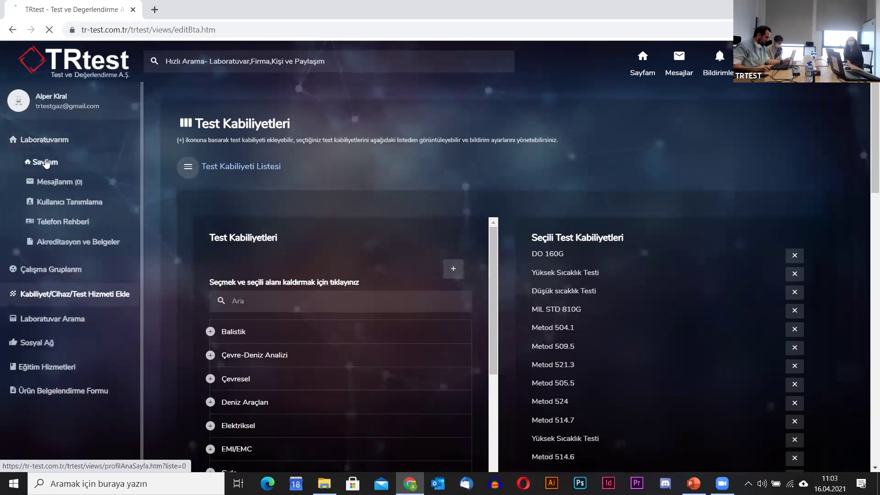
pyautogui.click(46, 162)
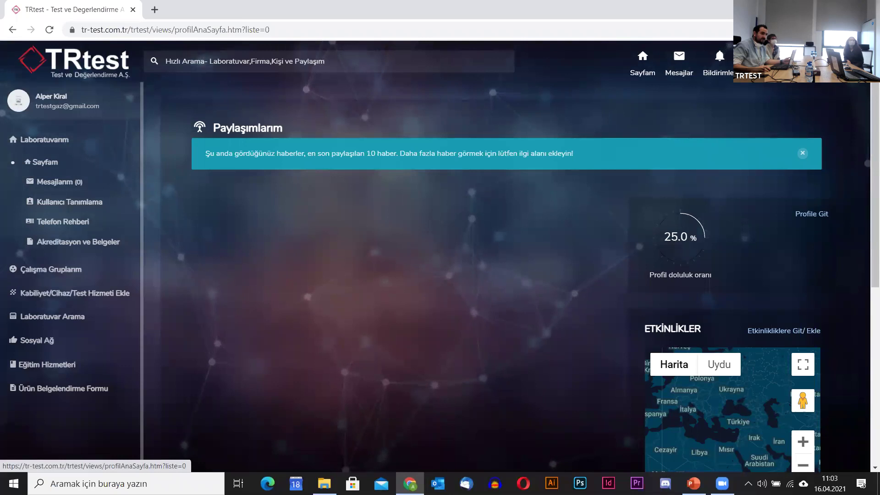
pyautogui.click(774, 55)
pyautogui.click(663, 106)
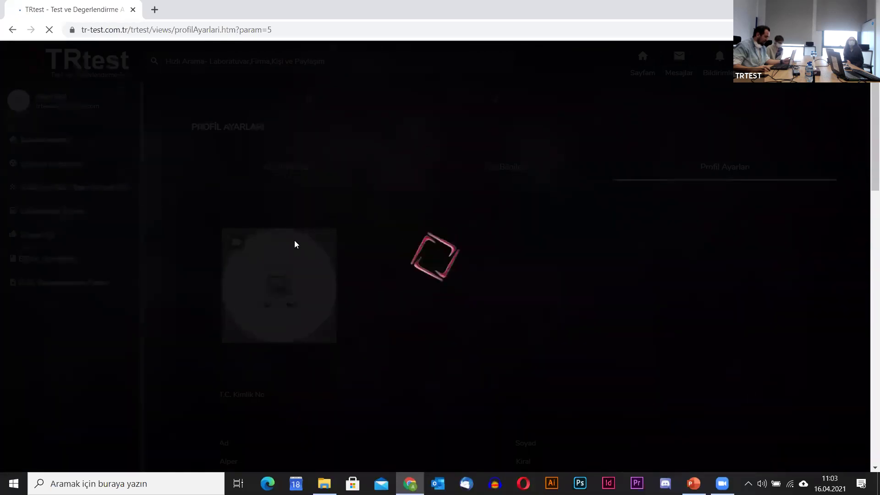
pyautogui.scroll(-3, 384, 206)
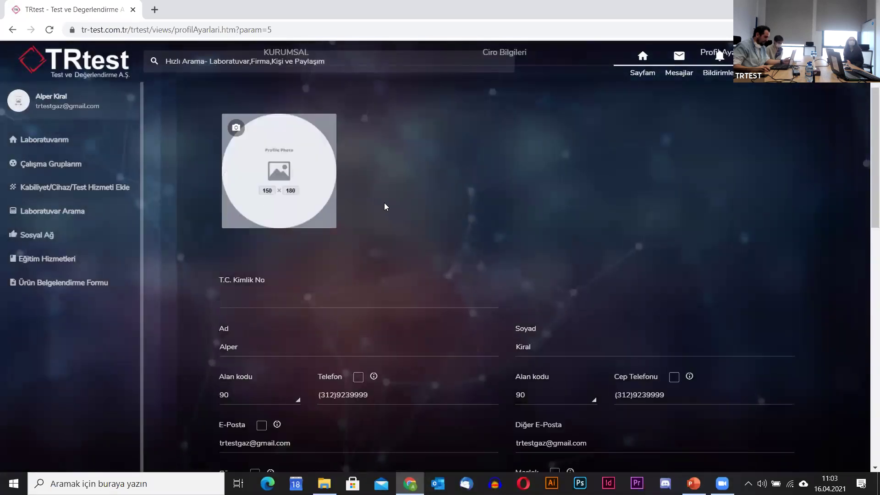
# Start changing the profile photo and browse Resimler, Masaüstü and Belgeler for the image.
pyautogui.click(236, 128)
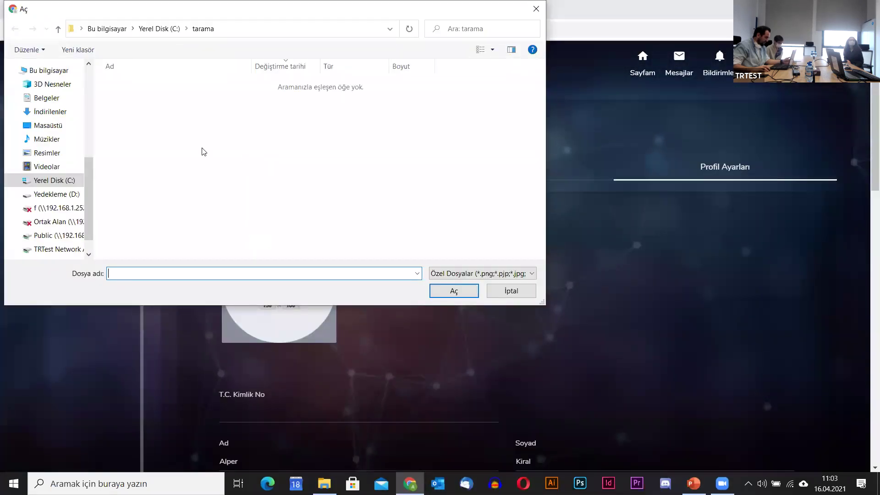
pyautogui.scroll(5, 54, 136)
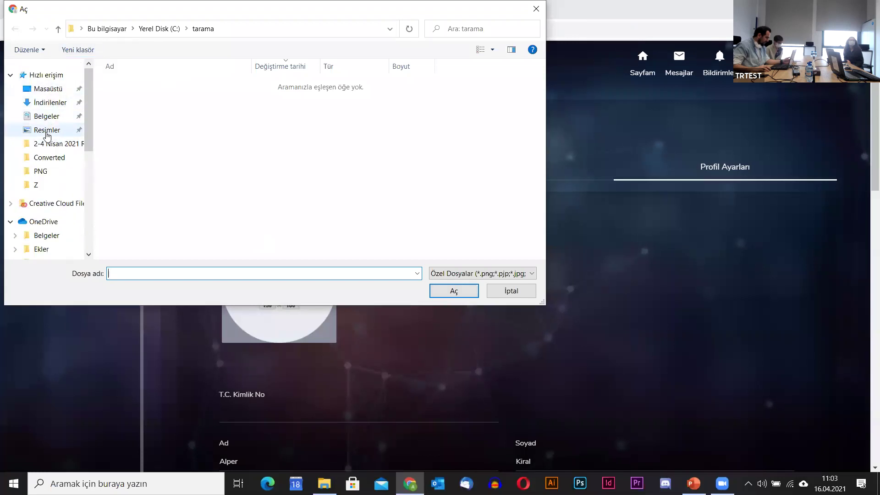
pyautogui.click(47, 131)
pyautogui.click(110, 28)
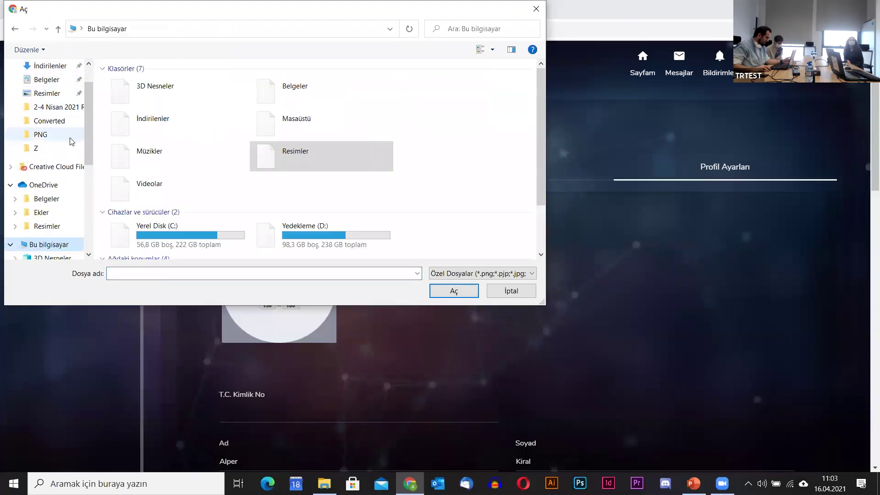
pyautogui.scroll(-5, 60, 192)
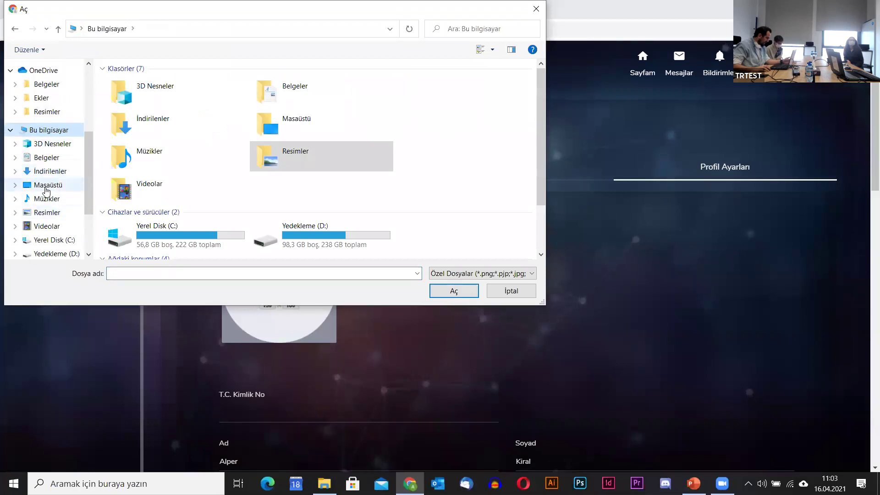
pyautogui.scroll(2, 44, 205)
pyautogui.click(46, 167)
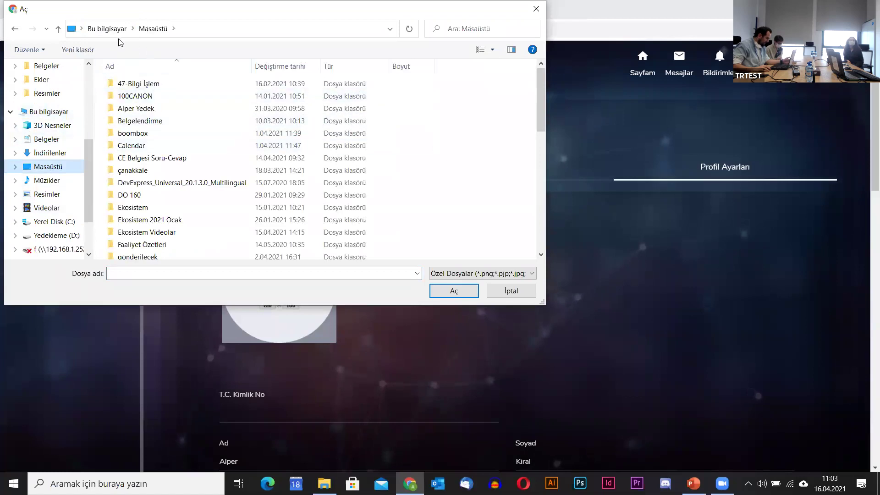
pyautogui.scroll(-1, 180, 129)
pyautogui.scroll(-10, 180, 129)
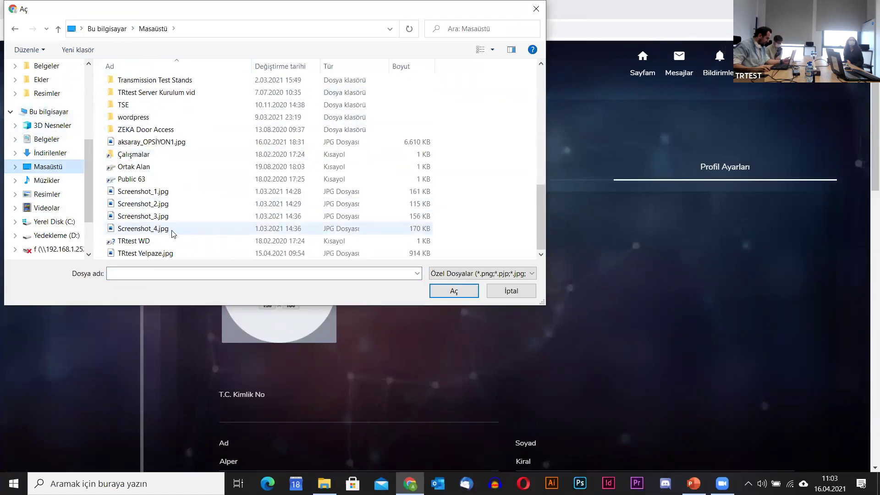
pyautogui.scroll(-1, 46, 220)
pyautogui.scroll(4, 59, 211)
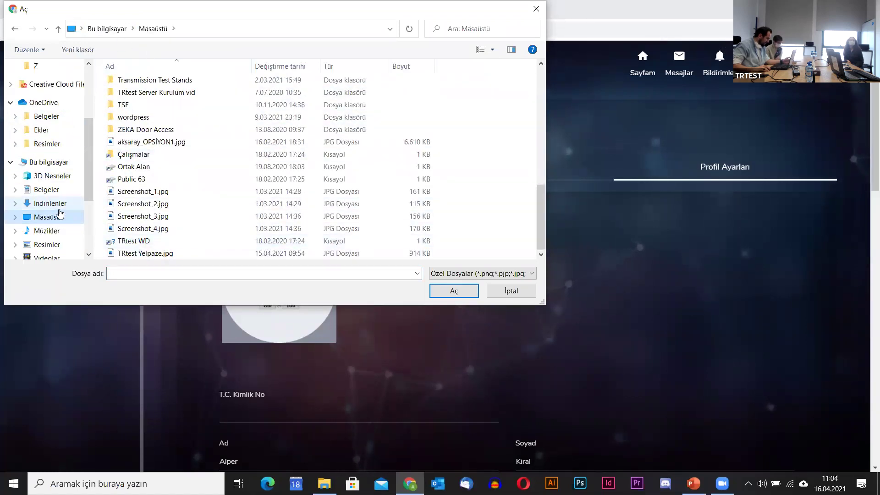
pyautogui.scroll(2, 59, 211)
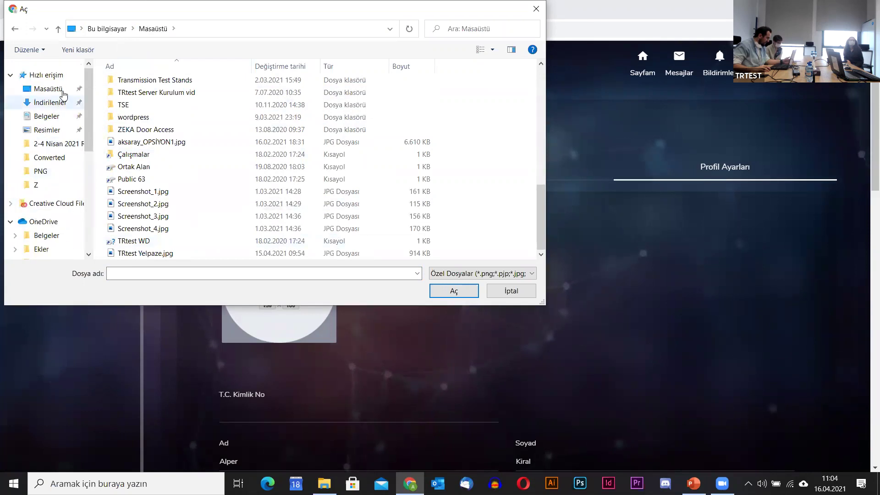
pyautogui.scroll(-2, 41, 143)
pyautogui.scroll(2, 50, 133)
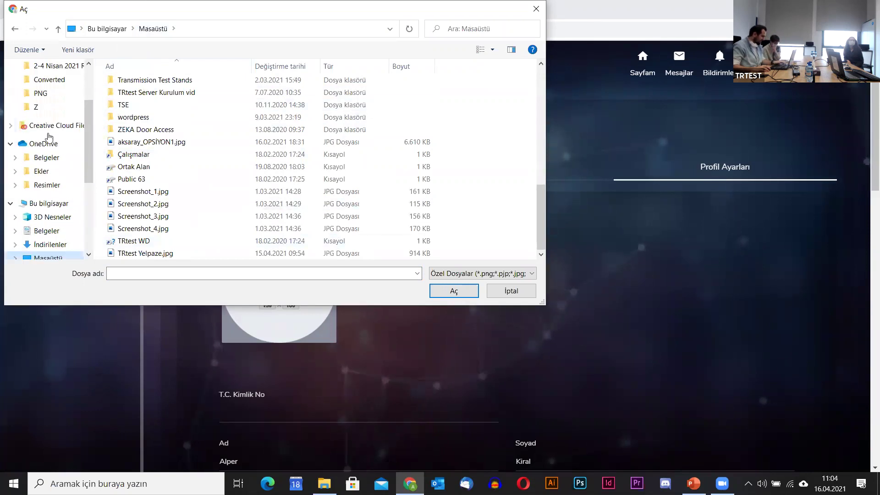
pyautogui.click(46, 116)
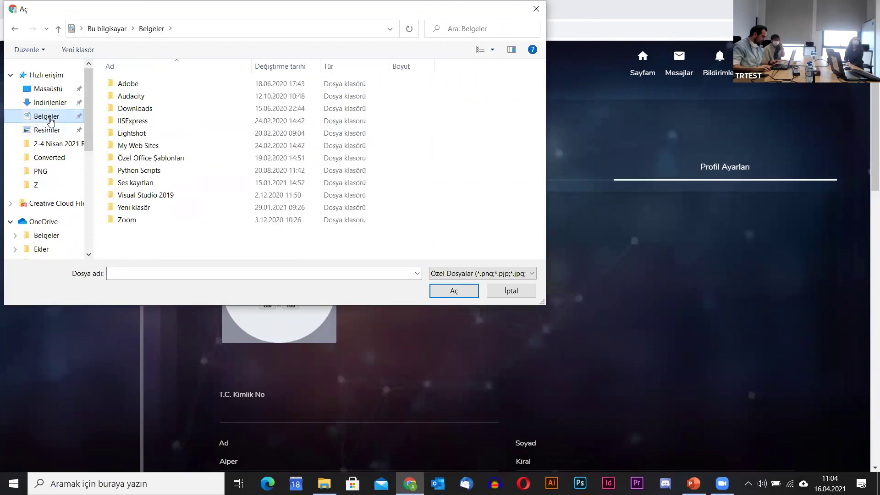
# Go to the user's home folder via the path bar and pick the TRtest logo from Z > Assets.
pyautogui.click(348, 28)
pyautogui.click(391, 29)
pyautogui.click(347, 27)
pyautogui.hotkey('ctrl', 'a')
pyautogui.write('akiral')
pyautogui.press('Return')
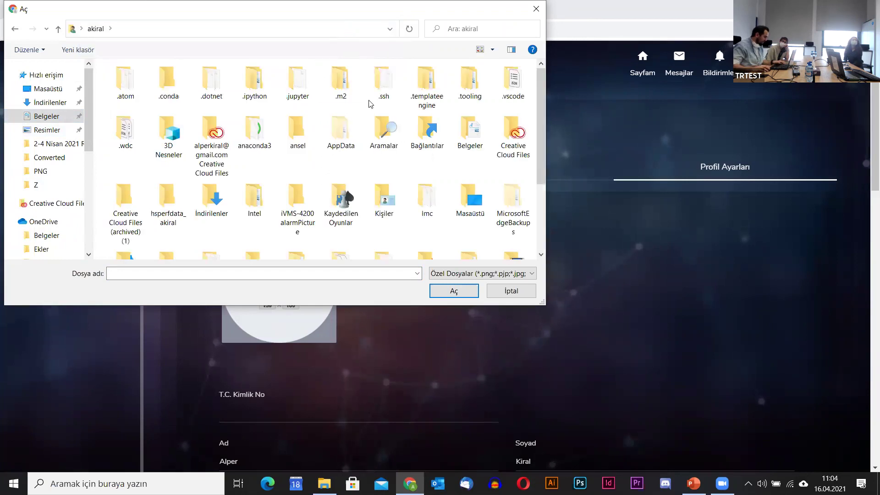
pyautogui.scroll(-3, 371, 104)
pyautogui.doubleClick(167, 225)
pyautogui.doubleClick(132, 91)
pyautogui.doubleClick(133, 94)
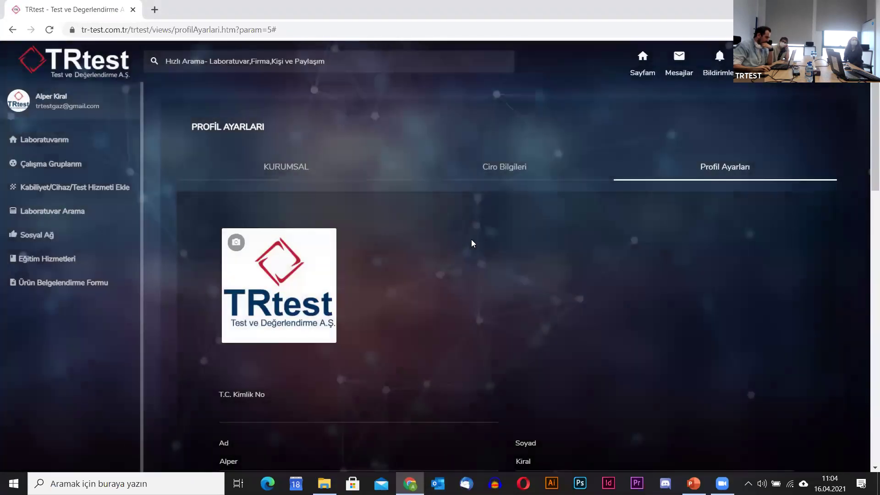
pyautogui.scroll(-3, 274, 331)
pyautogui.click(258, 243)
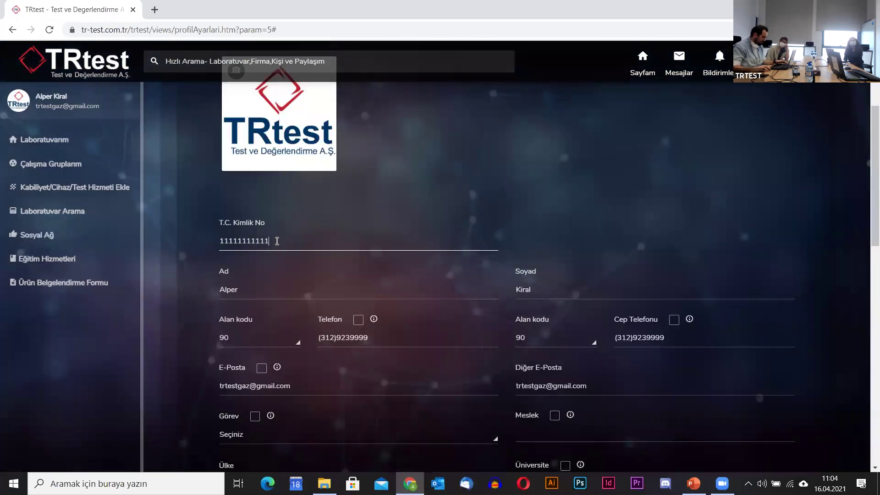
# Set the Görev field to Mühendis.
pyautogui.scroll(-2, 354, 327)
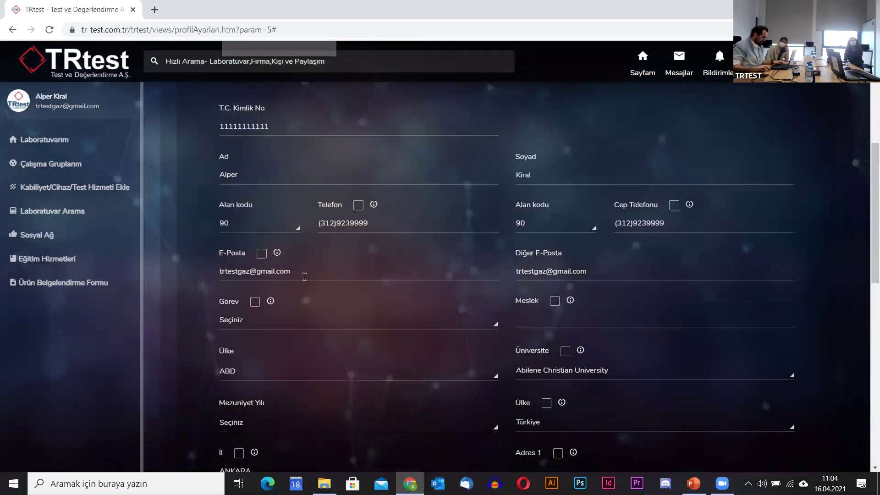
pyautogui.scroll(-1, 304, 276)
pyautogui.click(253, 270)
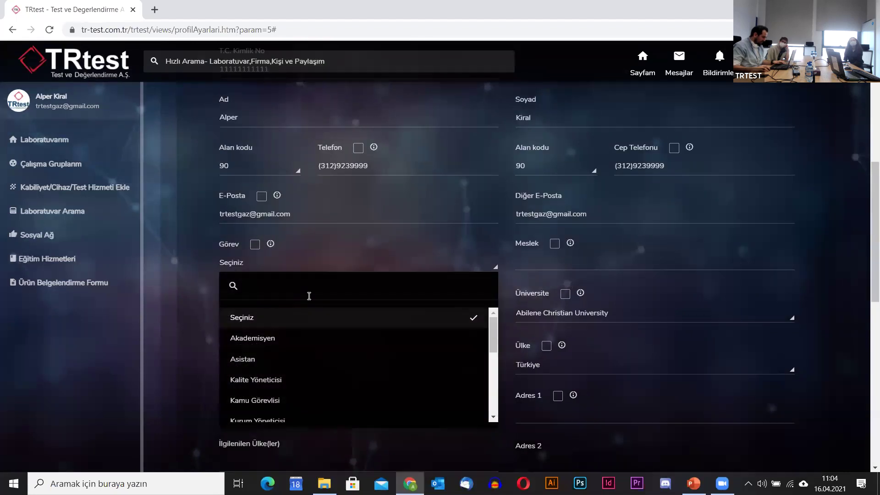
pyautogui.scroll(-1, 307, 387)
pyautogui.scroll(-1, 307, 387)
pyautogui.click(296, 349)
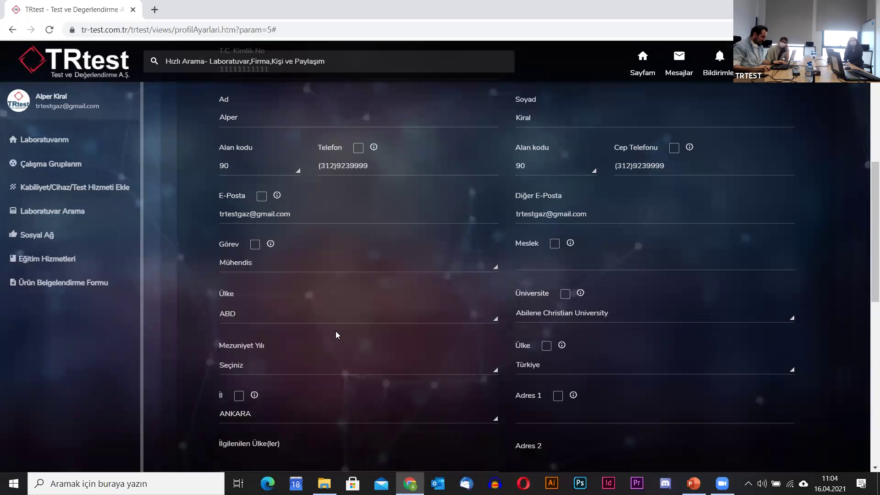
# Set Meslek to Bilgisayar Mühendisi, filtering the list with 'Mühendi'.
pyautogui.click(411, 267)
pyautogui.click(625, 256)
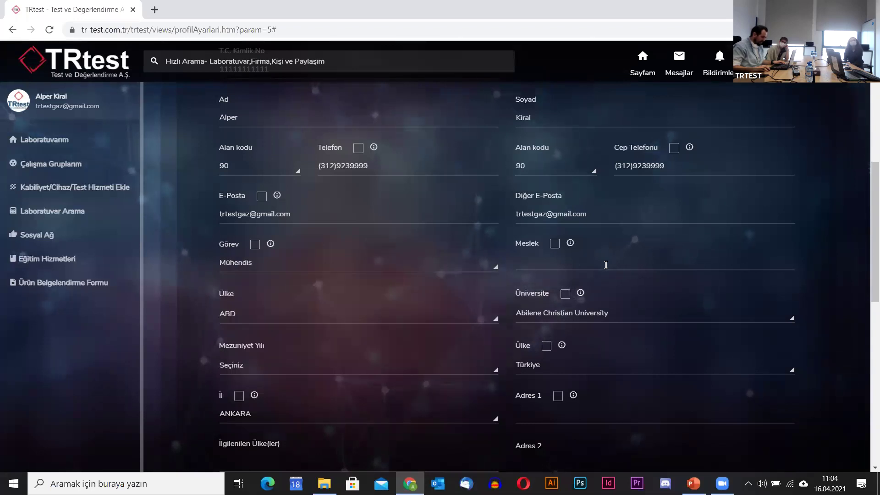
pyautogui.click(606, 265)
pyautogui.write('Mühendis')
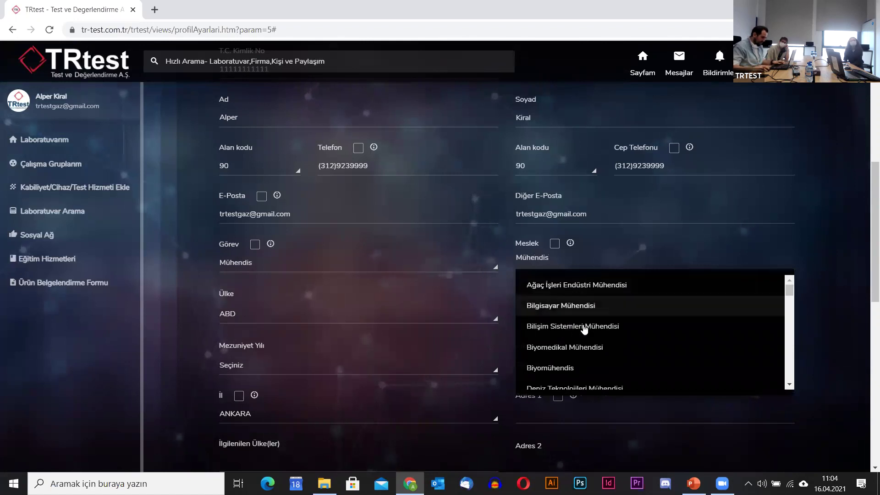
pyautogui.click(578, 310)
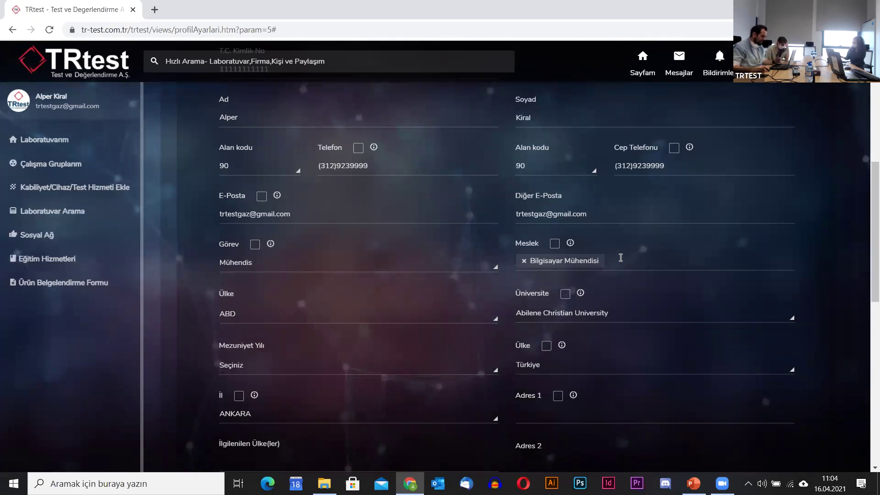
# Set Ülke to Türkiye and Üniversite to BAŞKENT ÜNİVERSİTESİ.
pyautogui.click(332, 320)
pyautogui.write('türkiye')
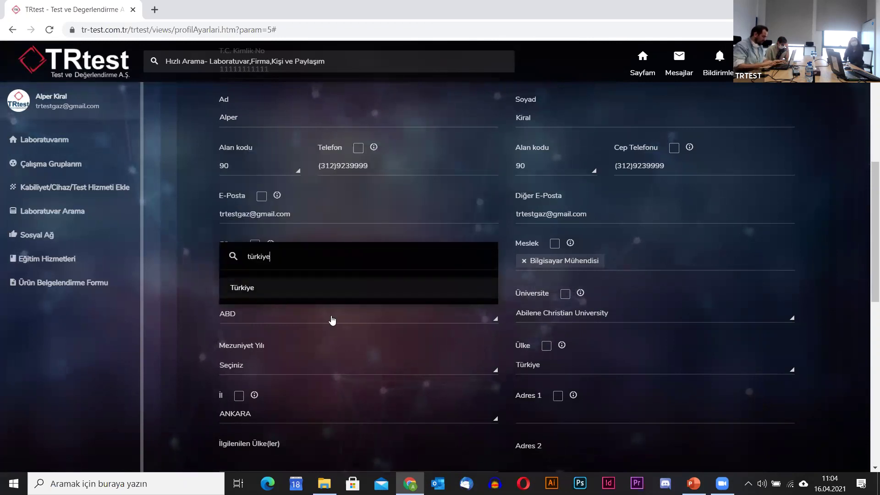
pyautogui.click(322, 294)
pyautogui.click(567, 319)
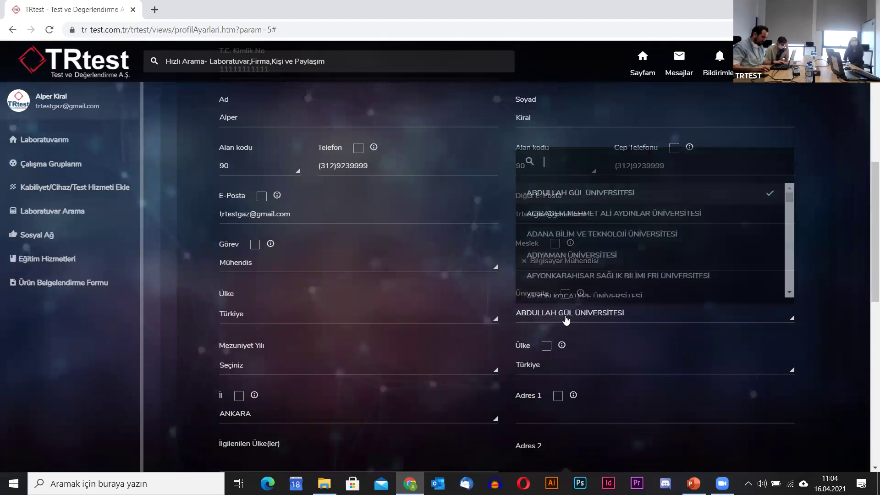
pyautogui.write('başkent')
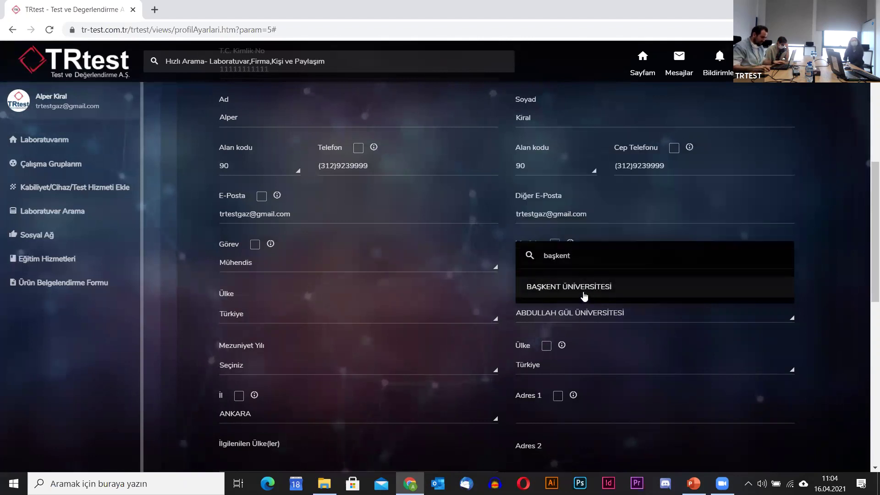
pyautogui.click(584, 296)
# Make Meslek, Görev and E-Posta visible on the public profile.
pyautogui.scroll(-3, 627, 329)
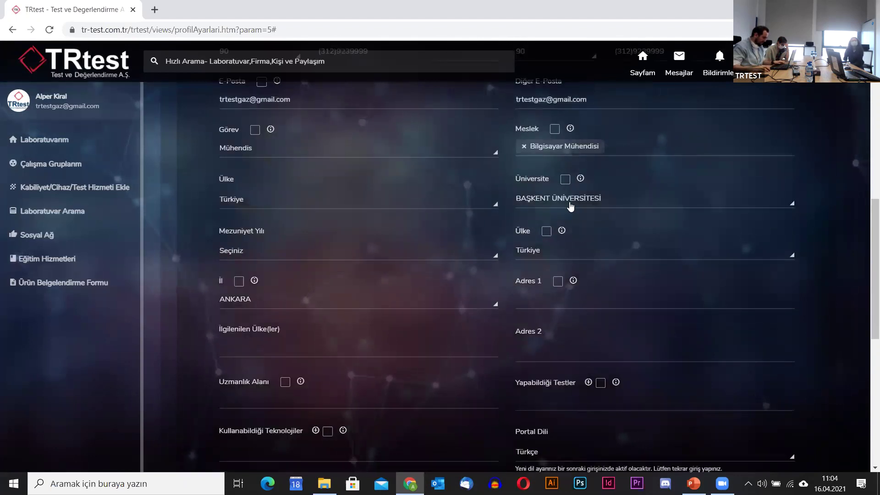
pyautogui.scroll(1, 571, 206)
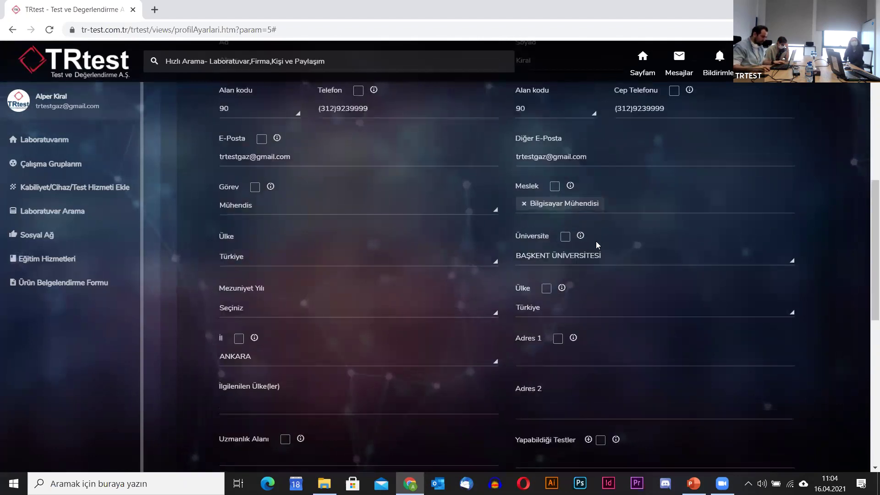
pyautogui.click(554, 187)
pyautogui.moveTo(571, 187)
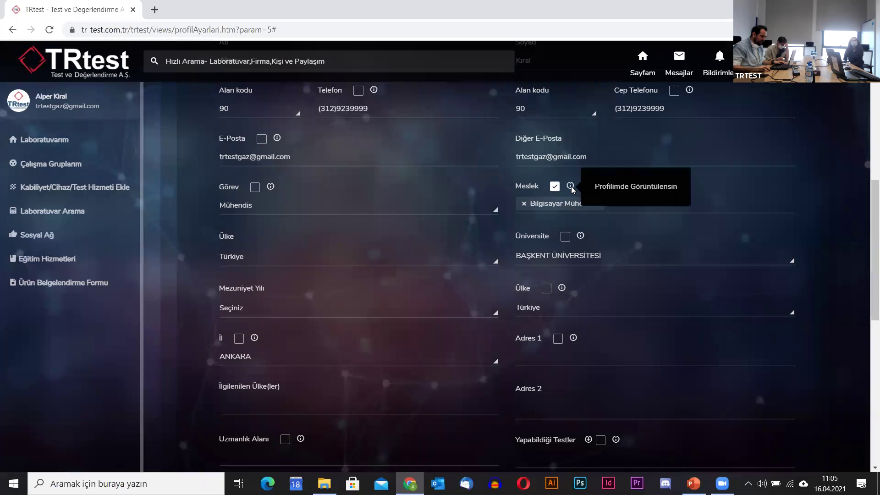
pyautogui.scroll(1, 571, 186)
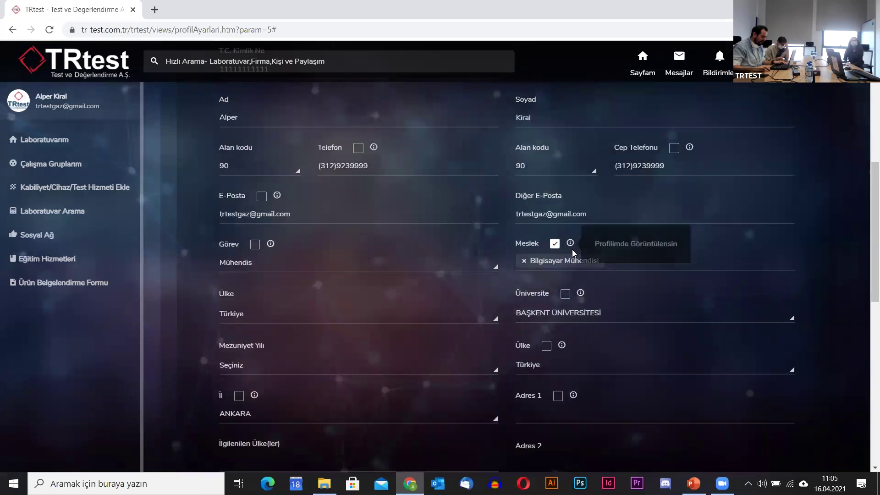
pyautogui.click(255, 246)
pyautogui.click(263, 198)
# Fill Adres 1 with the saved company address suggestion.
pyautogui.scroll(-2, 495, 273)
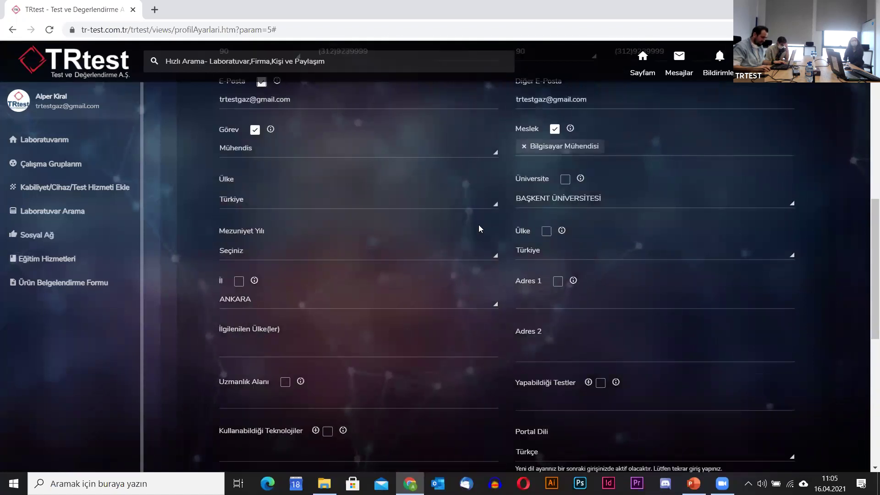
pyautogui.scroll(-1, 321, 310)
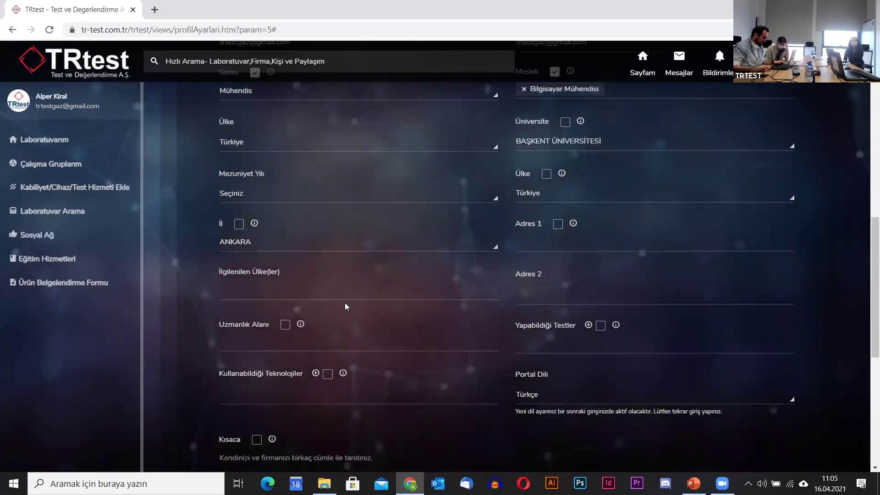
pyautogui.click(552, 240)
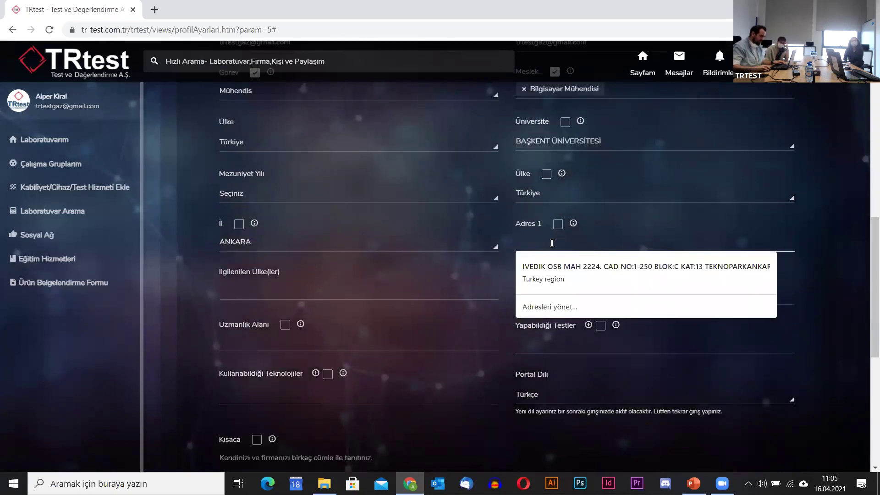
pyautogui.click(581, 275)
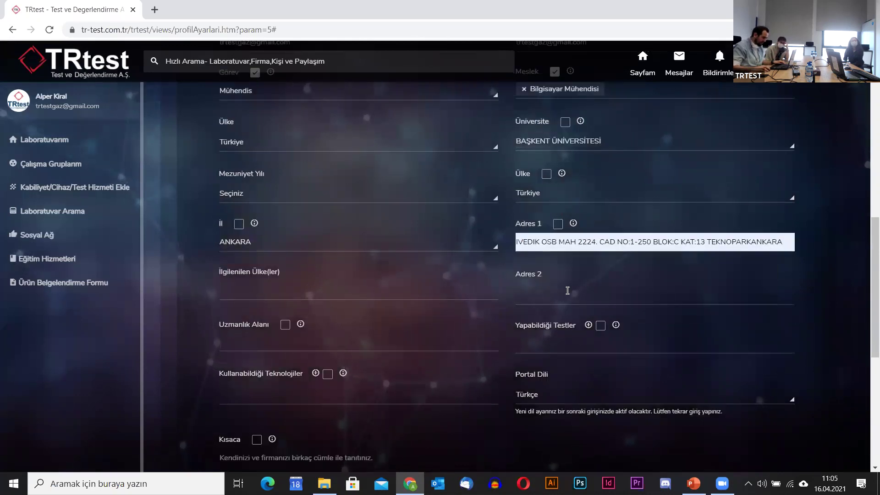
# Add Türkiye and Azerbaycan to İlgilenilen Ülke(ler).
pyautogui.click(316, 290)
pyautogui.write('Türkiye')
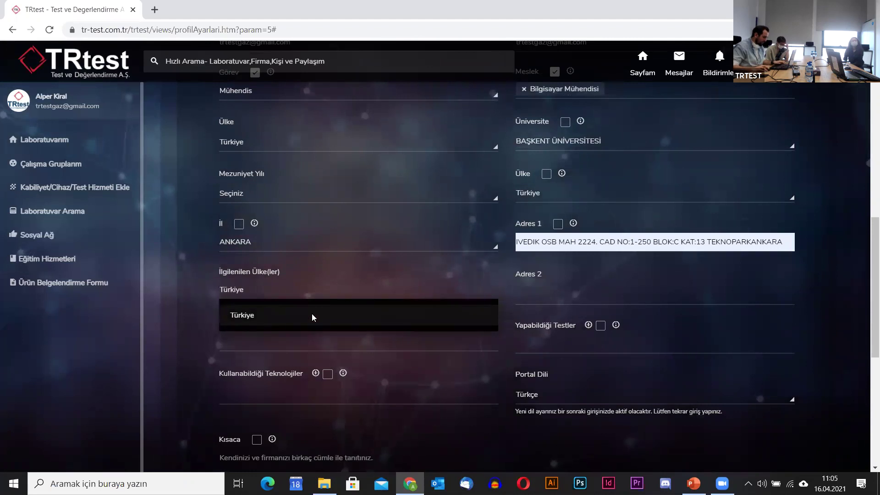
pyautogui.click(312, 315)
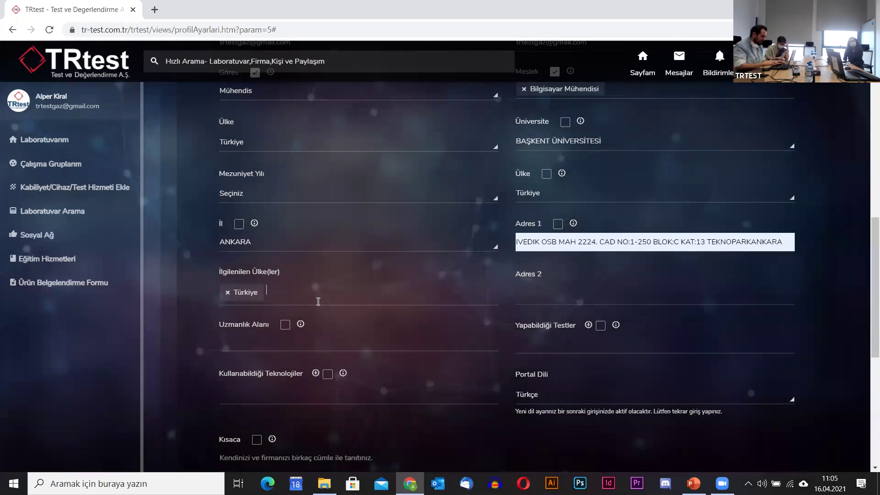
pyautogui.write('zer')
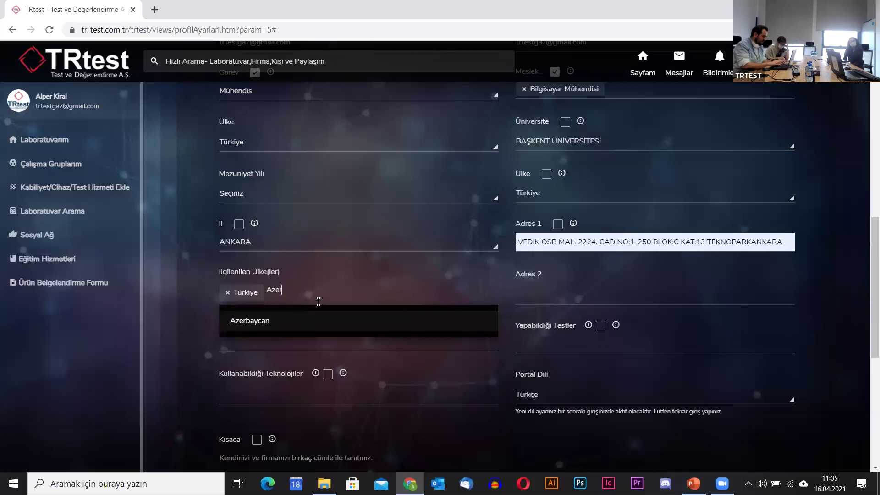
pyautogui.click(295, 329)
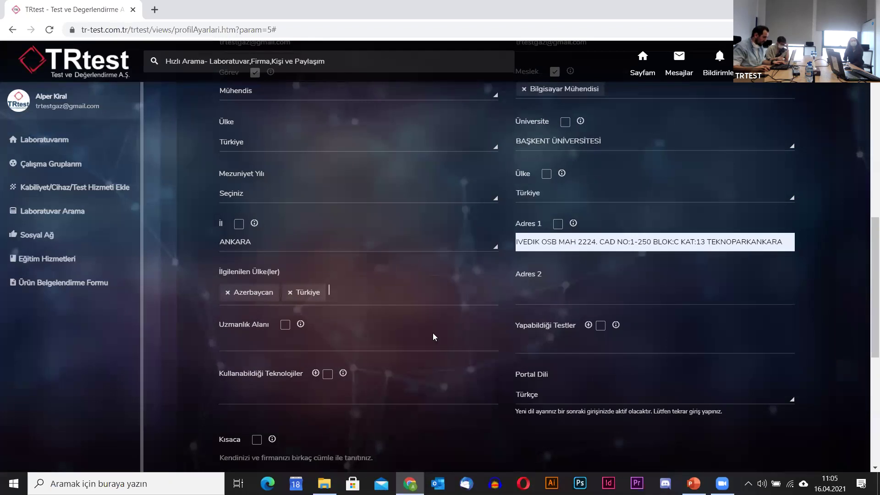
# Set Uzmanlık Alanı to Çevresel.
pyautogui.scroll(-1, 366, 349)
pyautogui.click(319, 283)
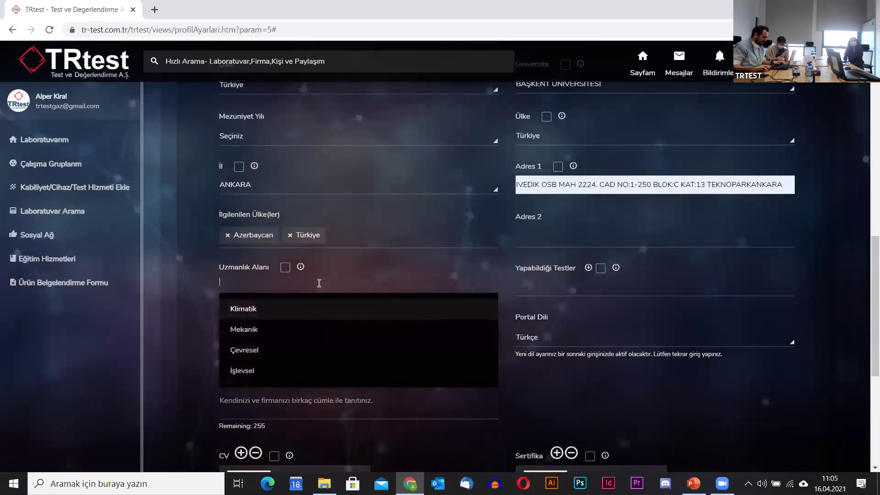
pyautogui.click(288, 349)
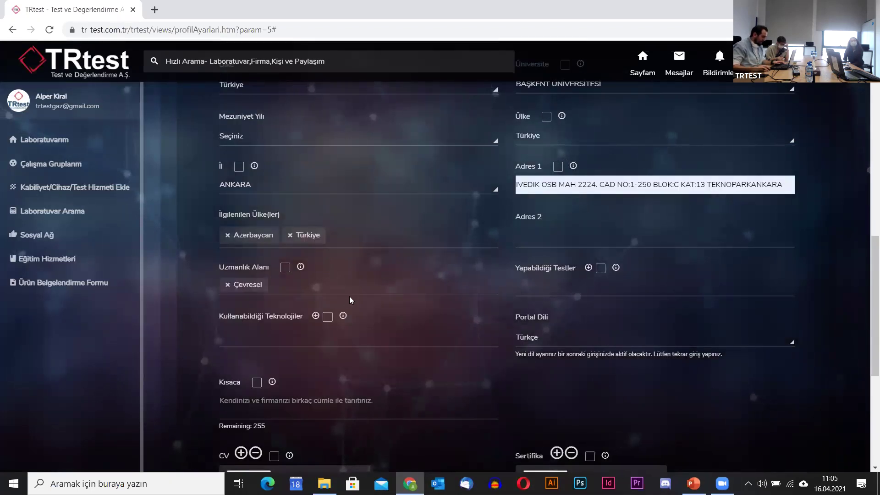
# Check the Yapabildiği Testler and Teknolojiler lists, leaving both empty.
pyautogui.click(554, 288)
pyautogui.scroll(-1, 586, 385)
pyautogui.scroll(1, 574, 338)
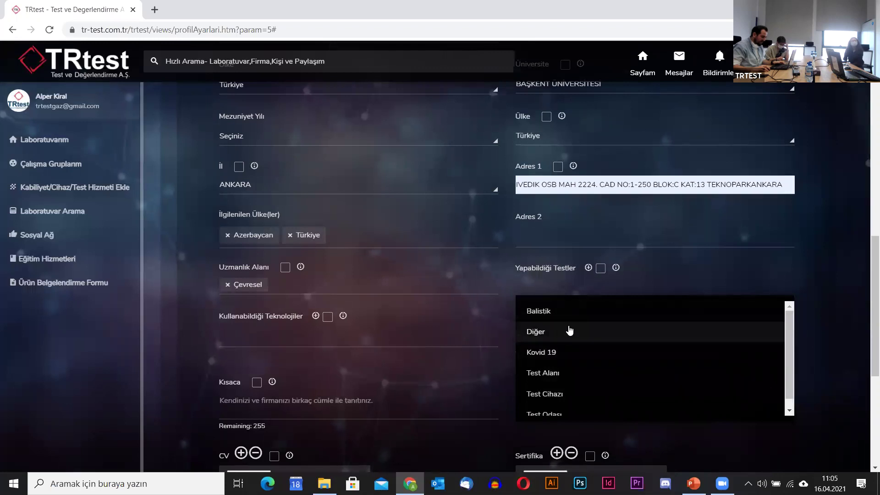
pyautogui.click(572, 287)
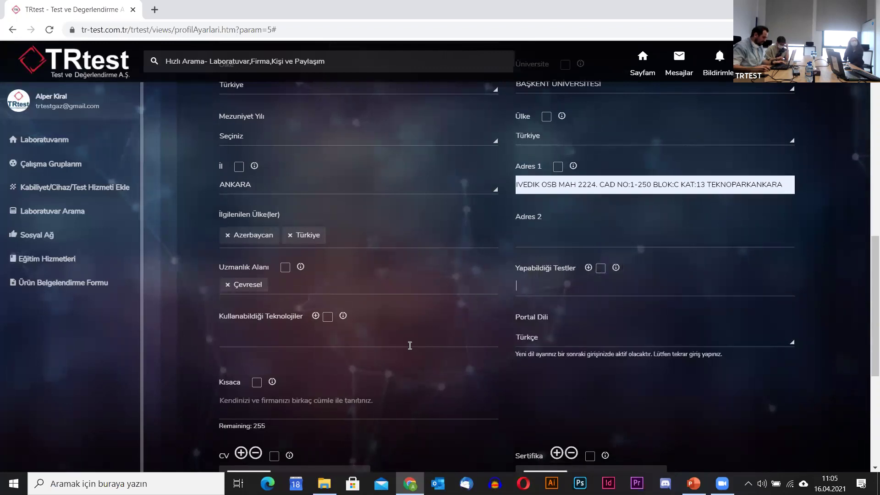
pyautogui.scroll(-3, 271, 231)
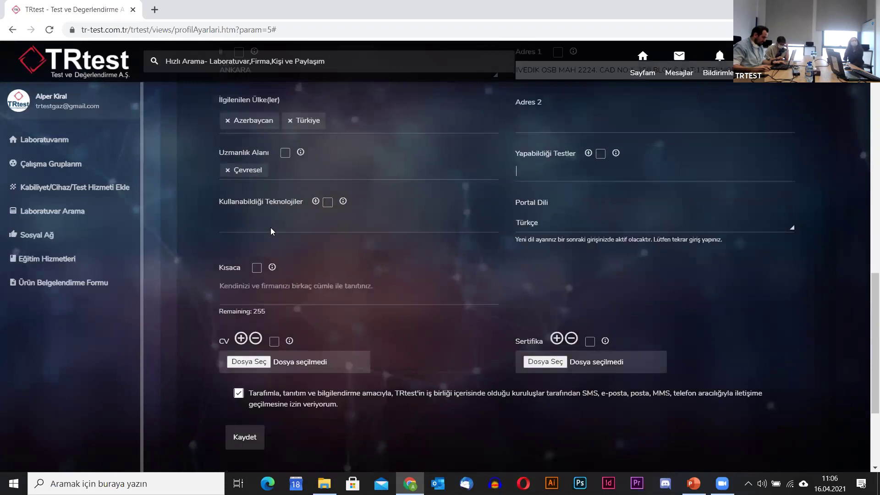
pyautogui.click(293, 222)
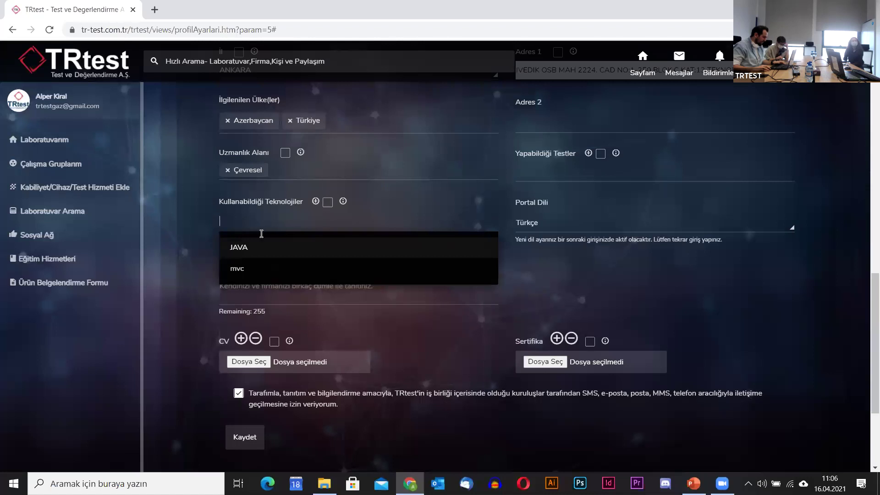
pyautogui.click(187, 289)
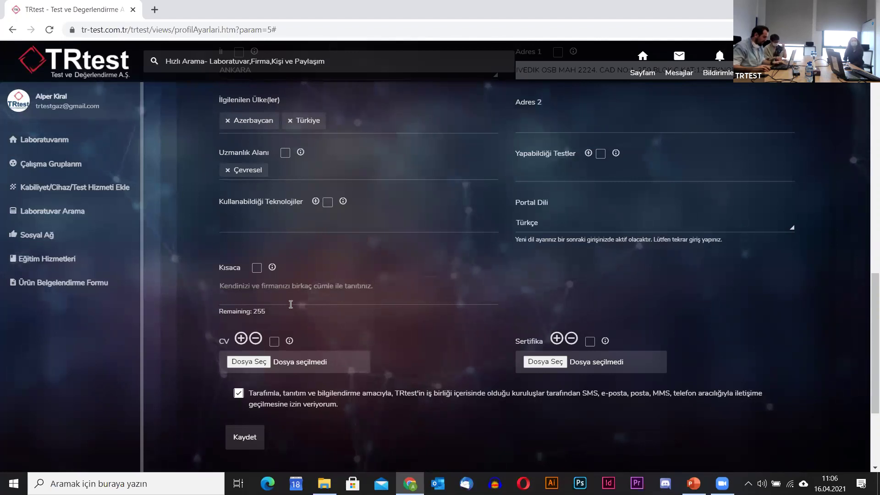
# Enter 'TRtest Test ve Değerlendirme AŞ' as the Kısaca description and save the profile.
pyautogui.click(292, 288)
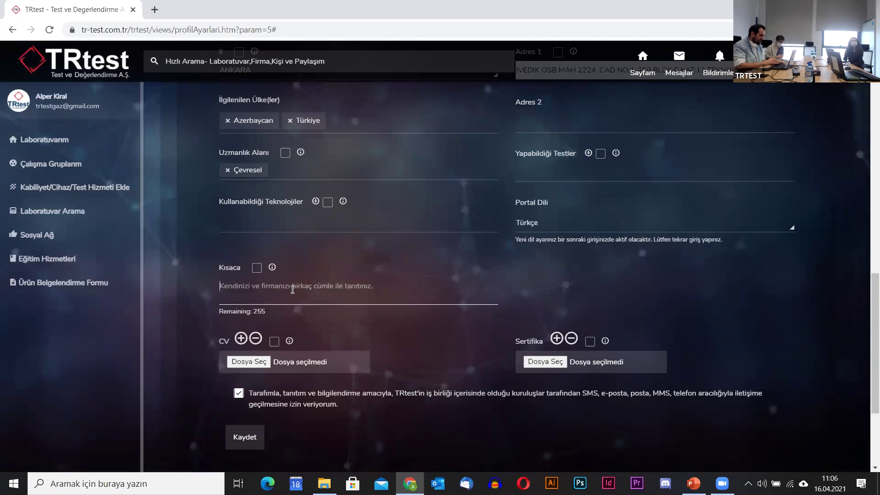
pyautogui.write('TR')
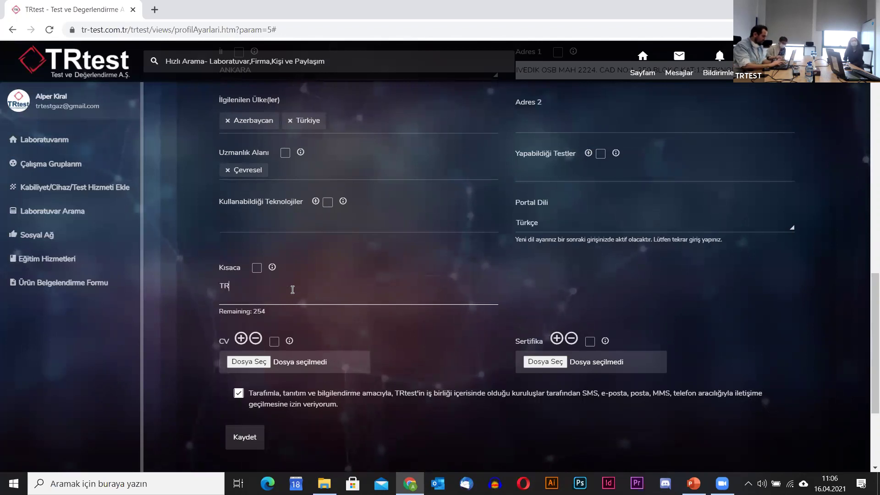
pyautogui.write('test Test ve D')
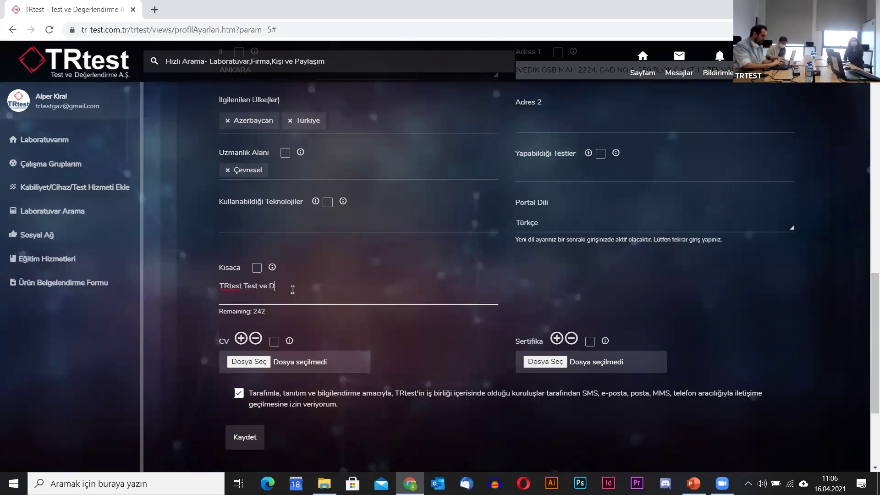
pyautogui.write('eğerlendirme AŞ')
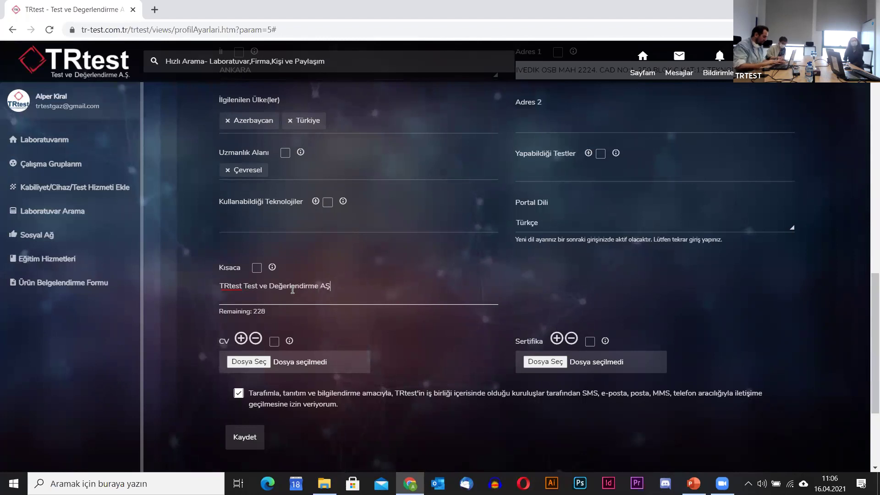
pyautogui.scroll(-1, 356, 352)
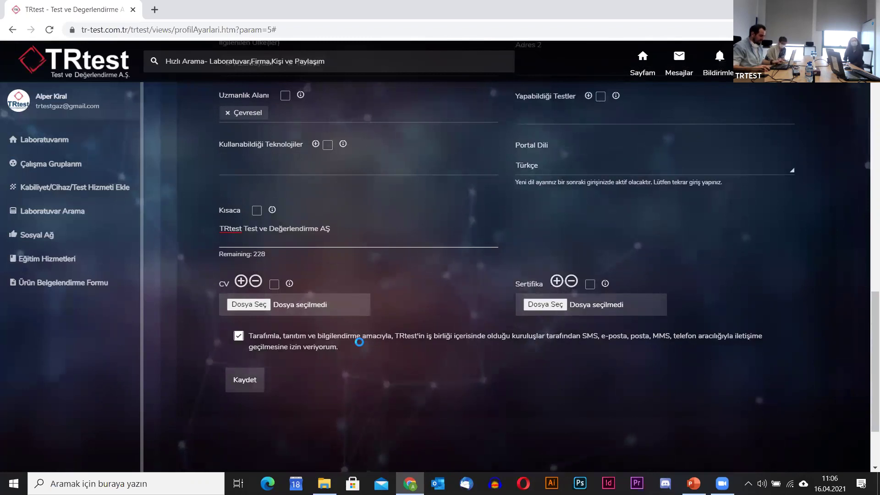
pyautogui.press('XF86TouchpadToggle')
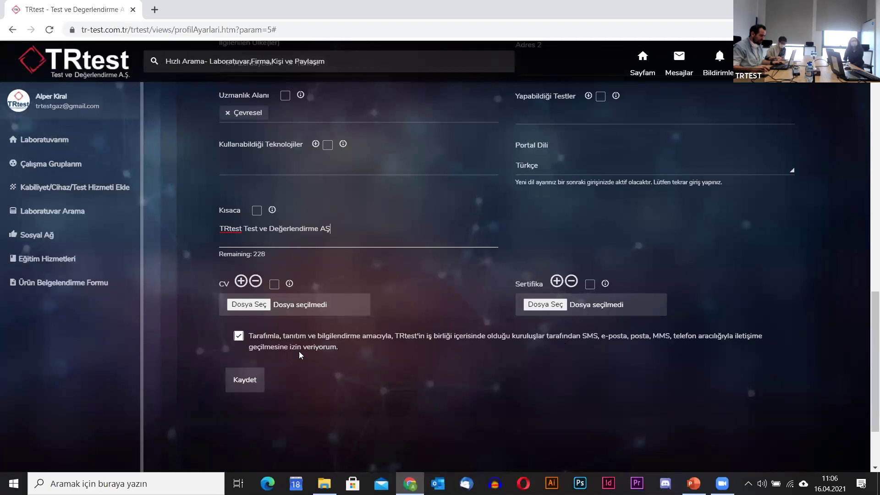
pyautogui.click(243, 379)
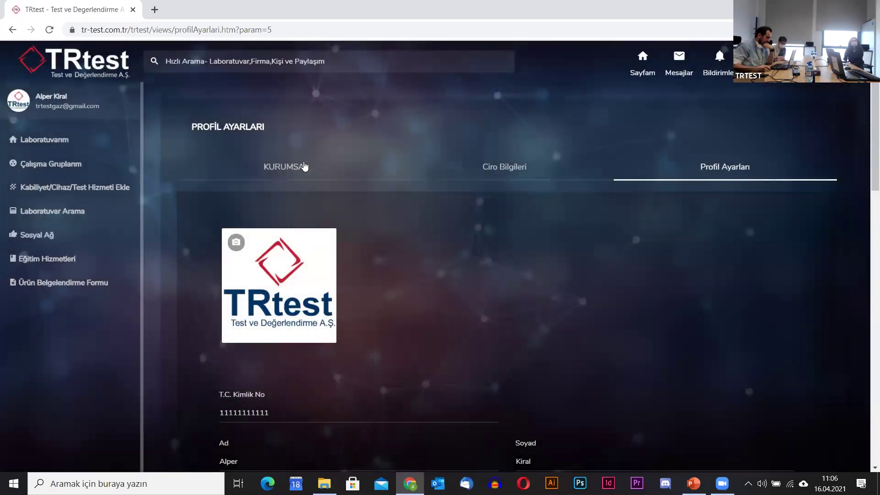
# On the KURUMSAL tab, enter the representative's name in Kurum Yetkilisi, then view the turnover section.
pyautogui.click(279, 168)
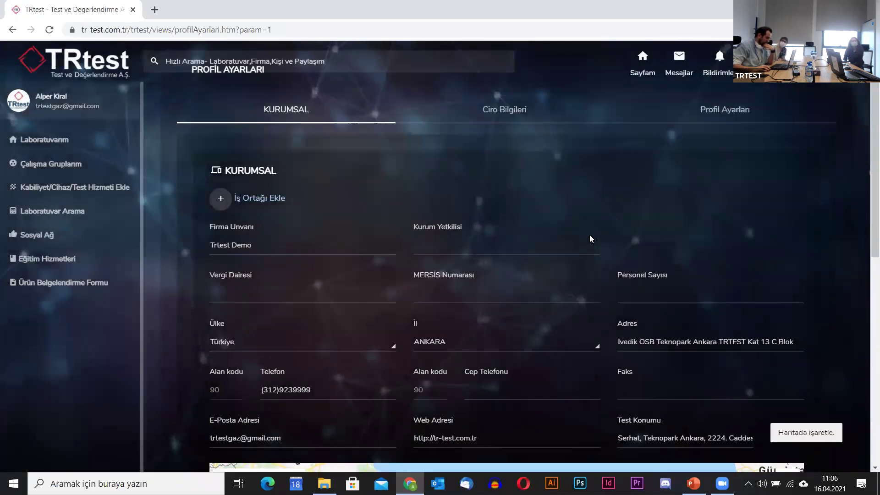
pyautogui.scroll(-3, 589, 235)
pyautogui.scroll(2, 695, 248)
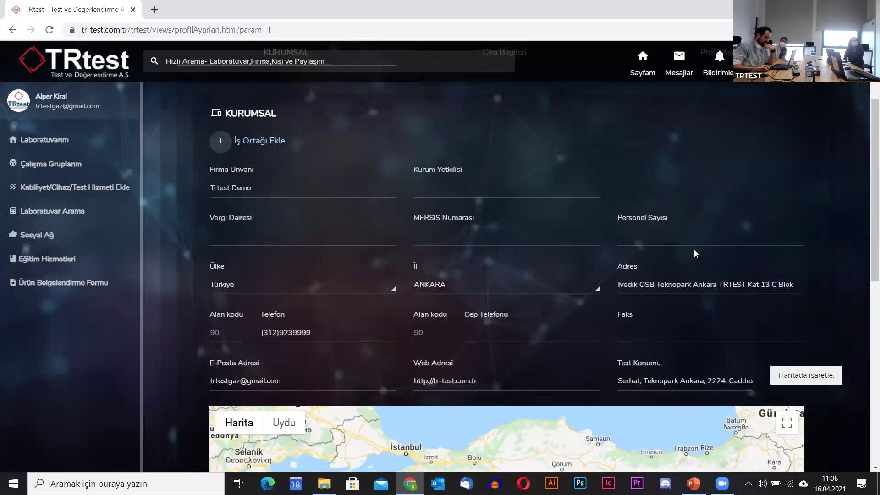
pyautogui.click(442, 192)
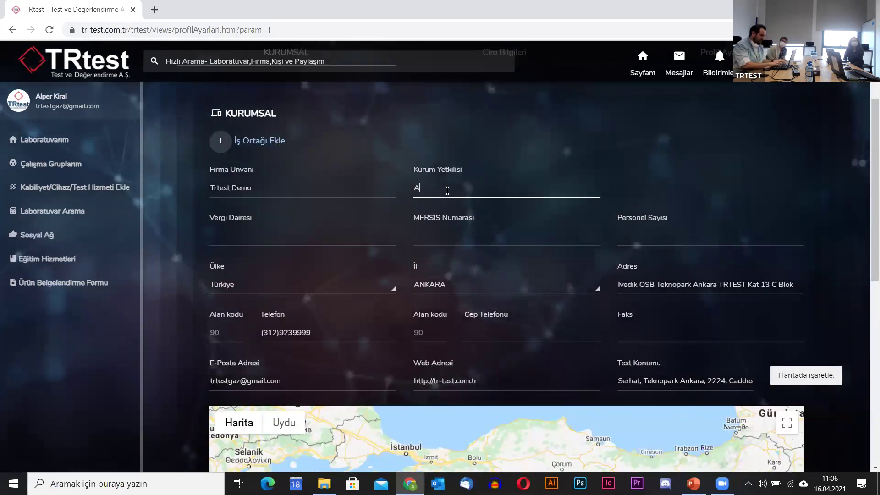
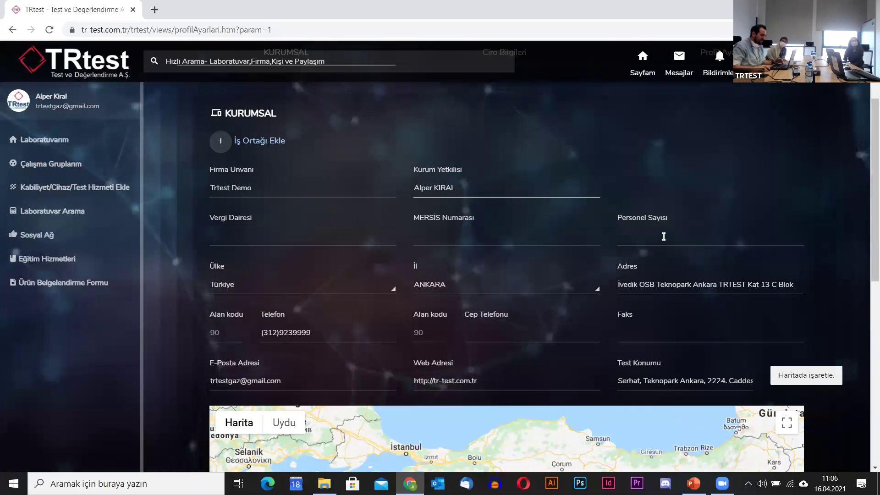
pyautogui.scroll(3, 629, 226)
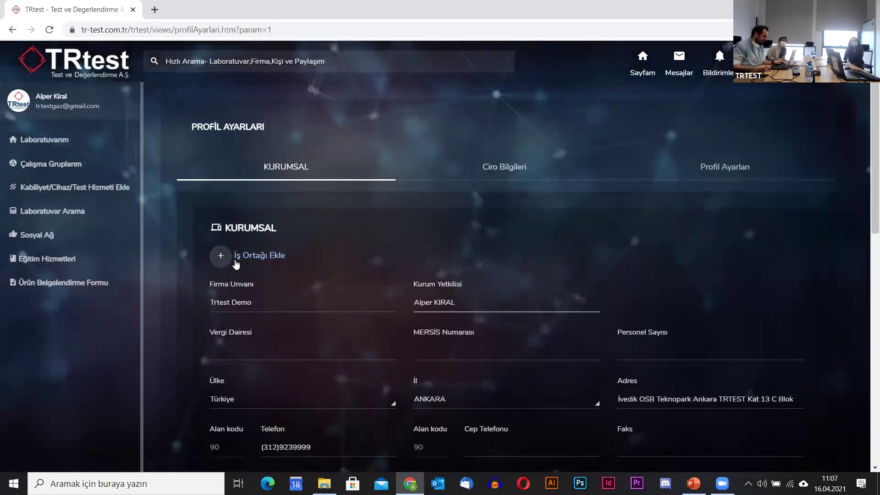
pyautogui.click(516, 176)
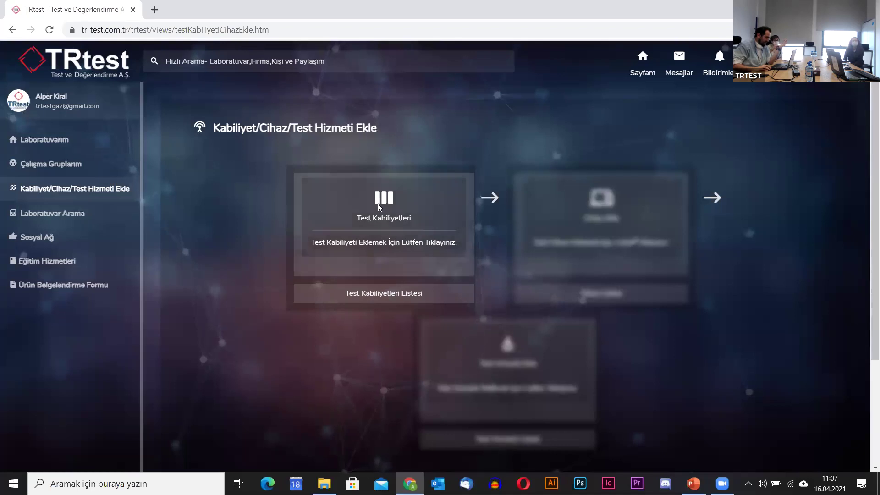
# Open the Test Kabiliyetleri editor, try searching 'mil', then reload the page.
pyautogui.click(384, 236)
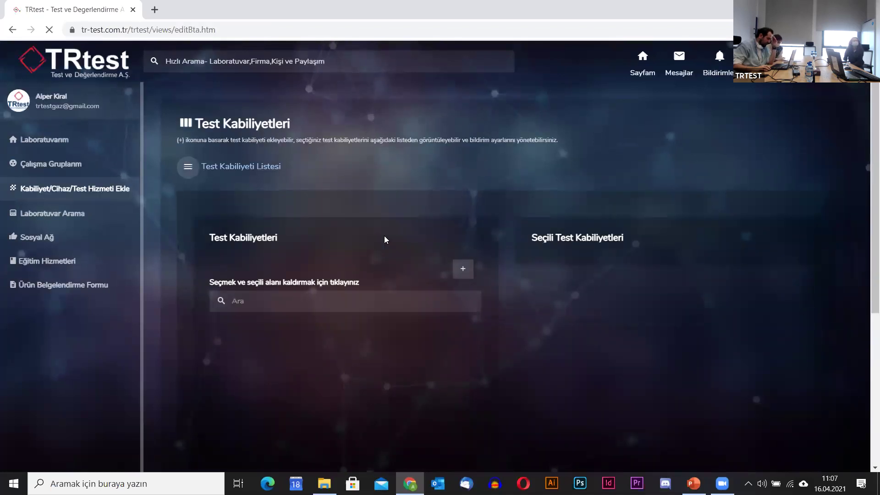
pyautogui.click(290, 303)
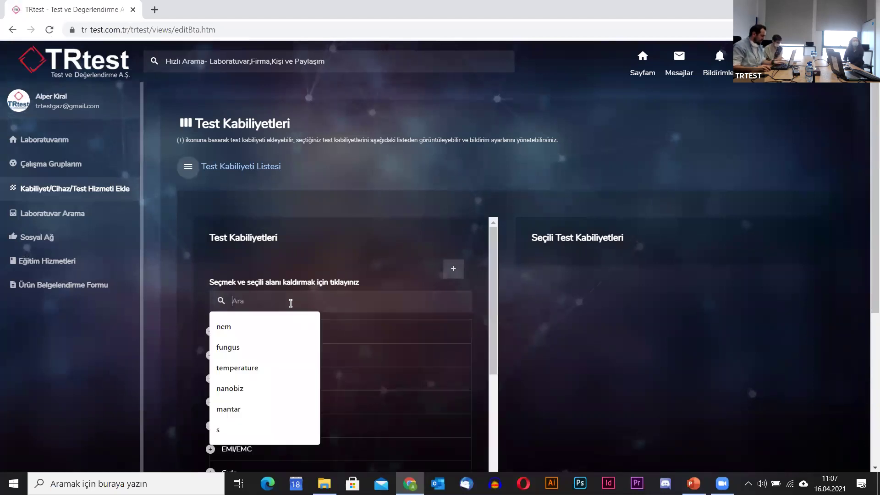
pyautogui.write('mil')
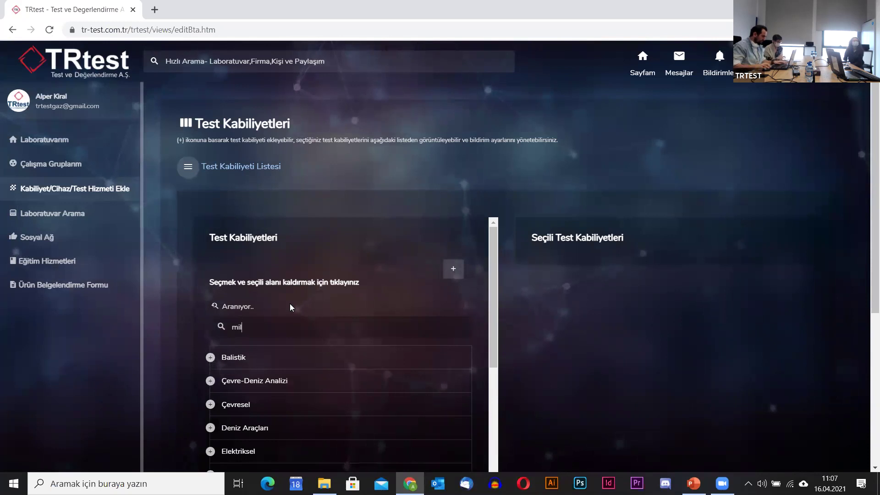
pyautogui.click(270, 28)
pyautogui.press('Return')
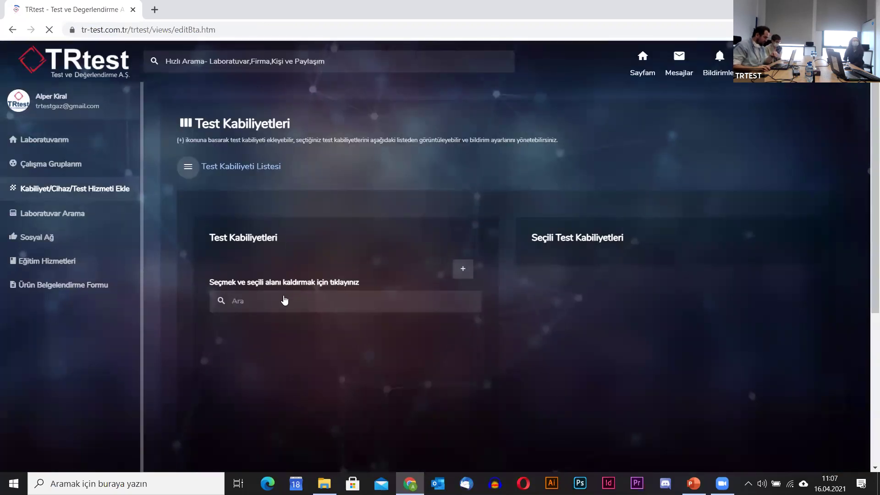
# Filter capabilities by '810' and select MIL STD 810G with all its methods.
pyautogui.click(285, 299)
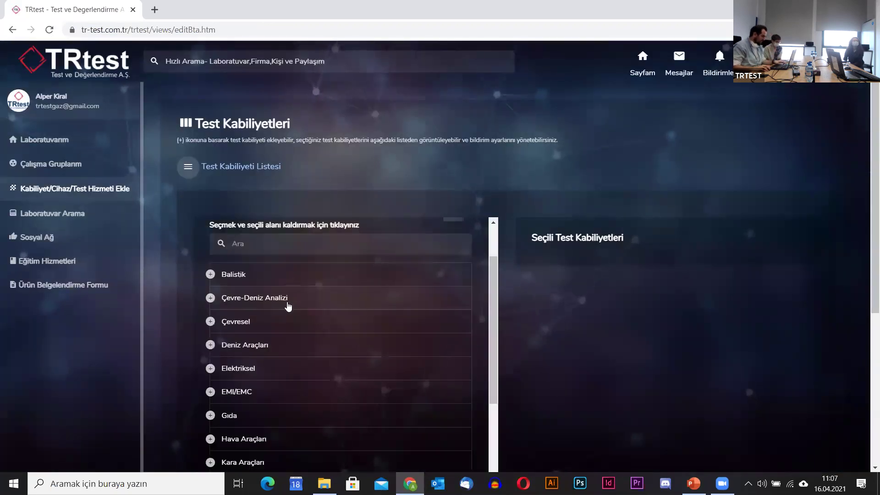
pyautogui.click(285, 241)
pyautogui.write('8')
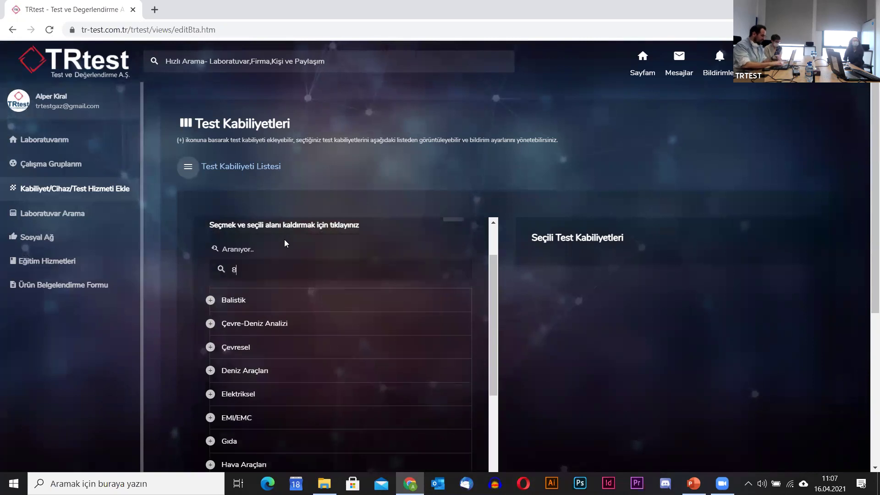
pyautogui.write('10')
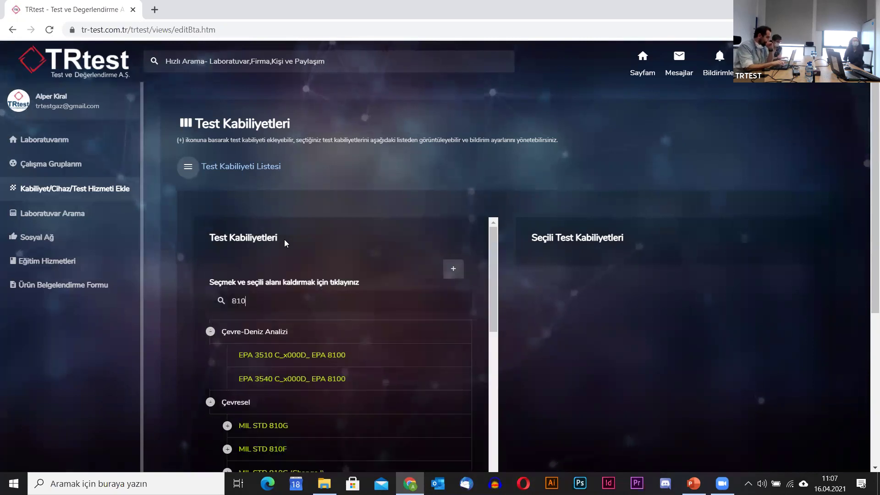
pyautogui.scroll(-1, 369, 306)
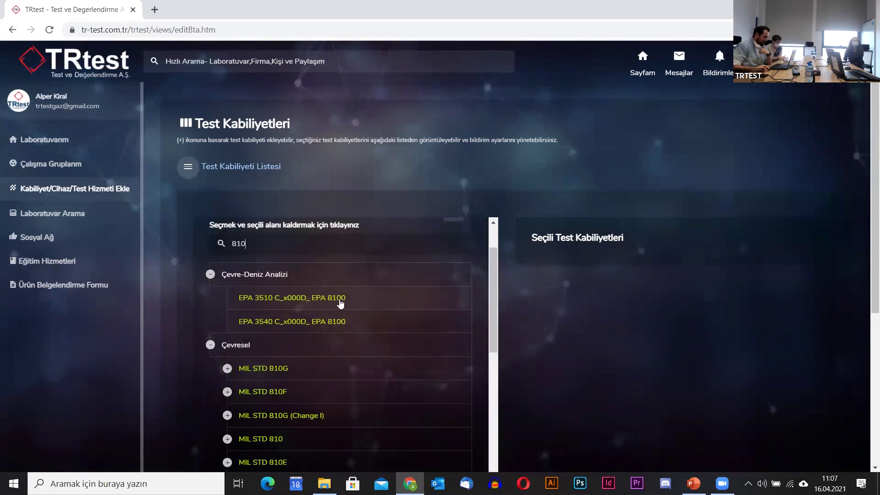
pyautogui.scroll(-1, 346, 304)
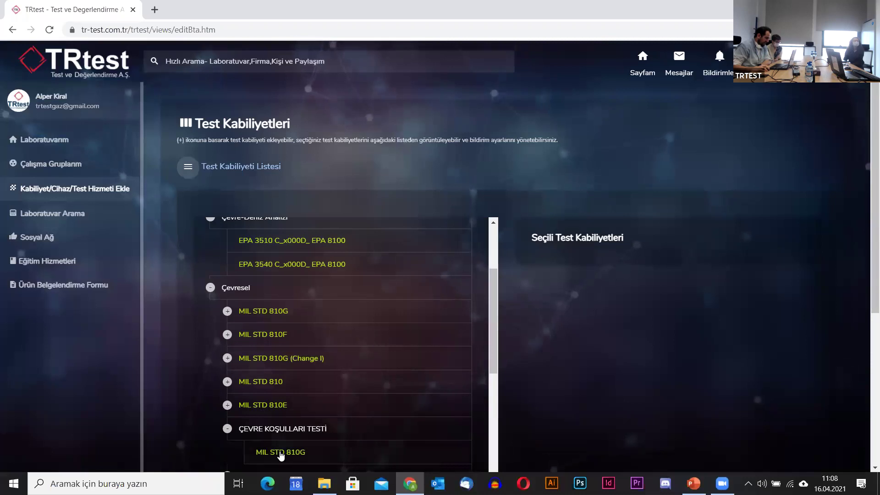
pyautogui.click(271, 319)
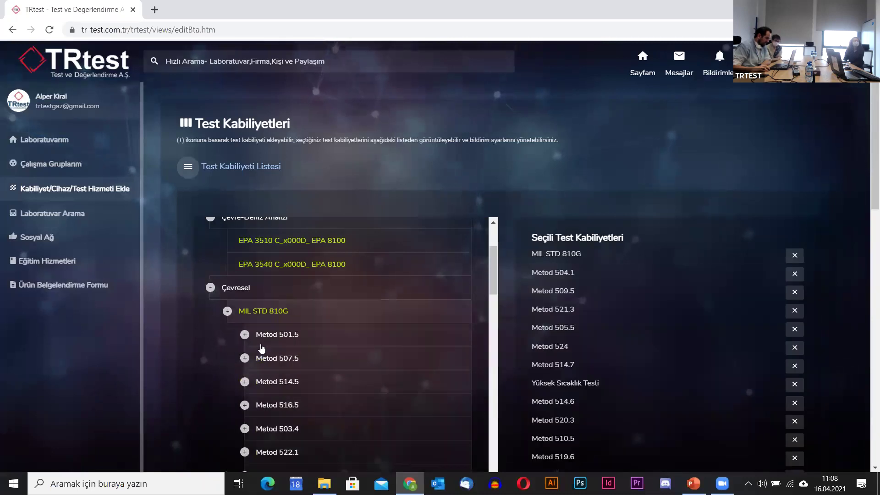
pyautogui.click(227, 316)
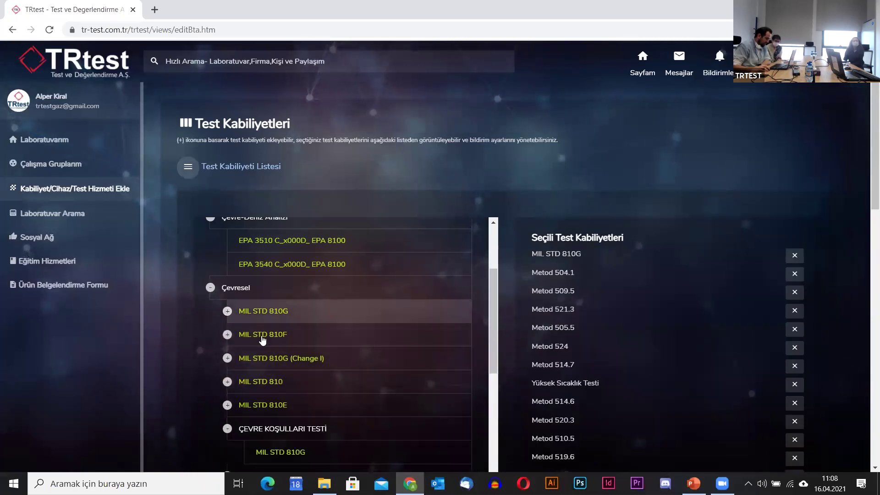
pyautogui.scroll(-1, 572, 283)
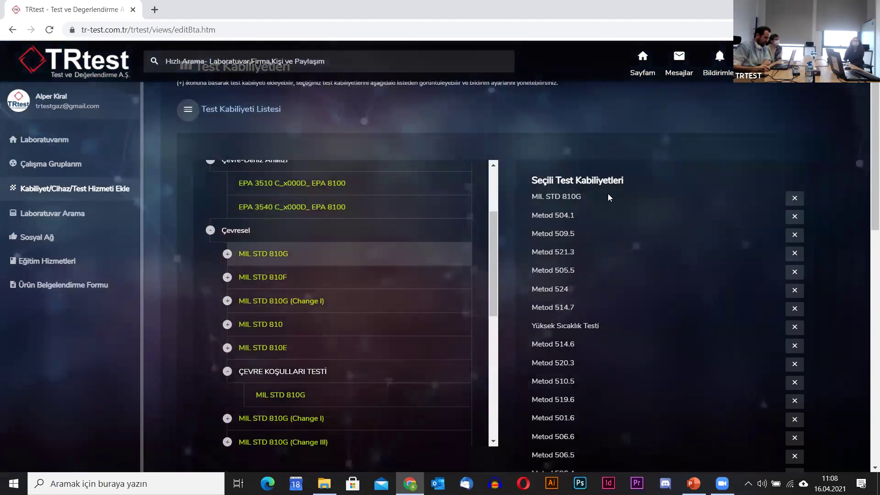
pyautogui.scroll(-4, 180, 320)
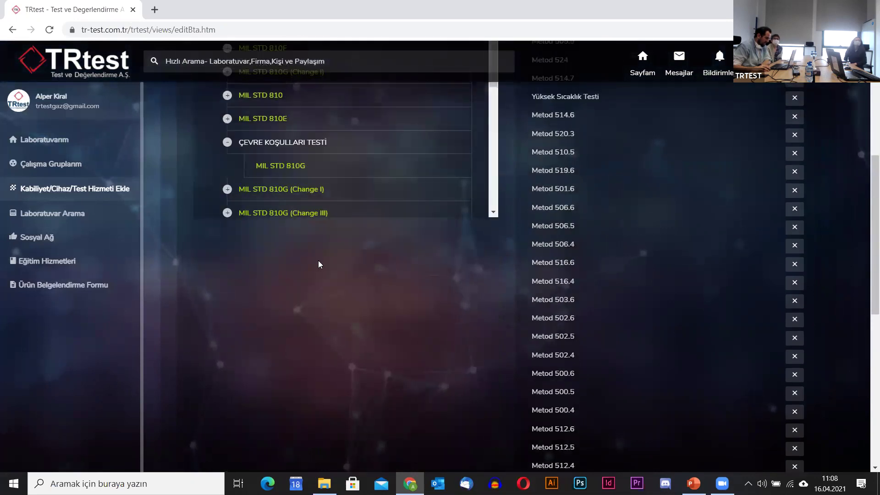
pyautogui.scroll(-8, 323, 284)
# Save the MIL STD 810G capability selection and wait for the page to reload.
pyautogui.click(217, 282)
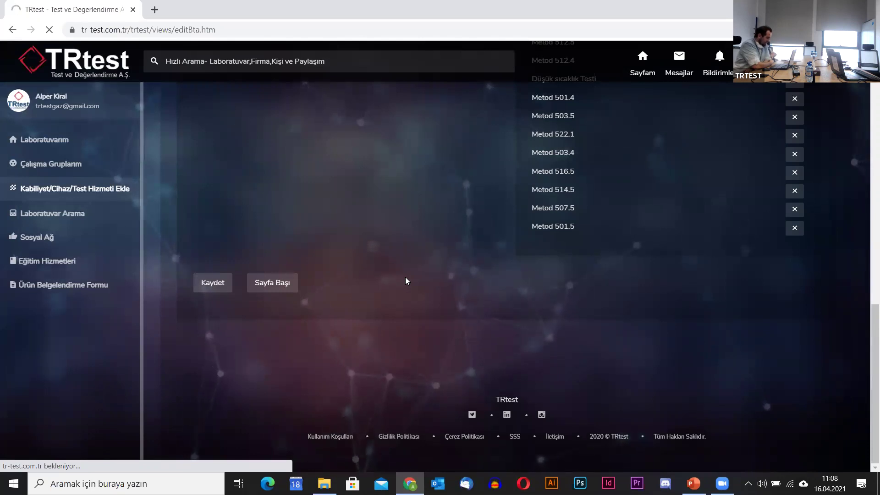
pyautogui.scroll(3, 422, 303)
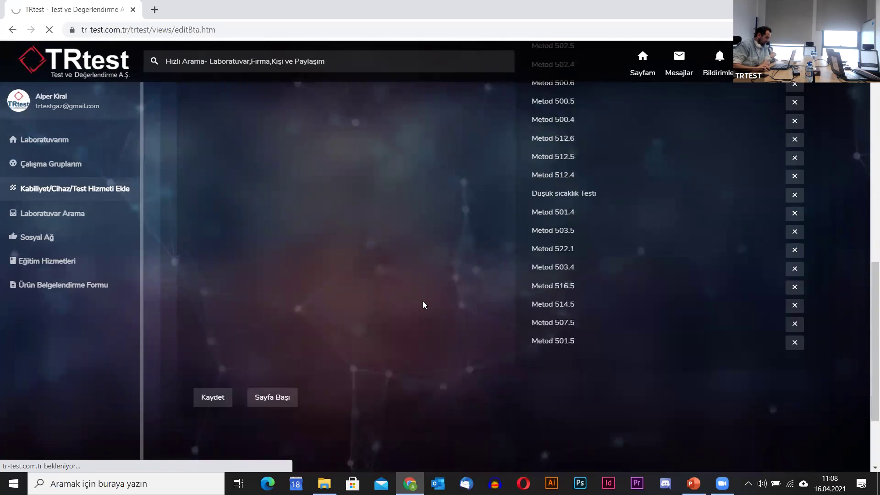
pyautogui.scroll(10, 423, 303)
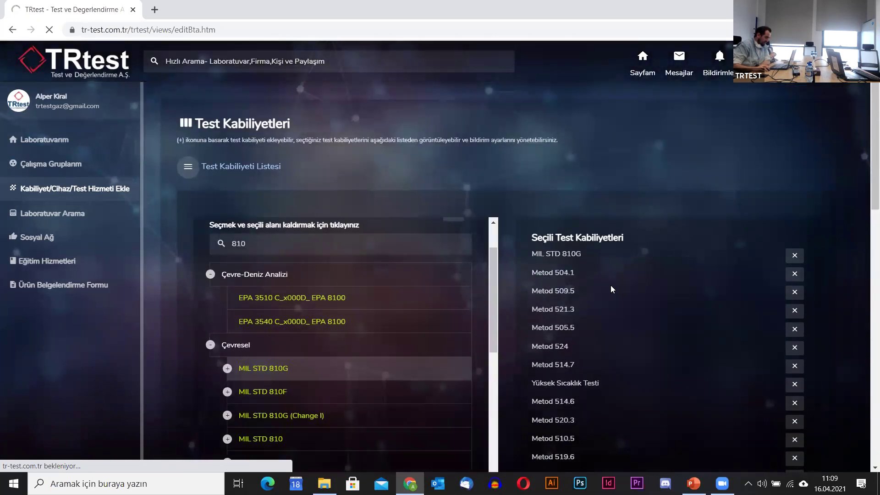
pyautogui.scroll(-15, 610, 285)
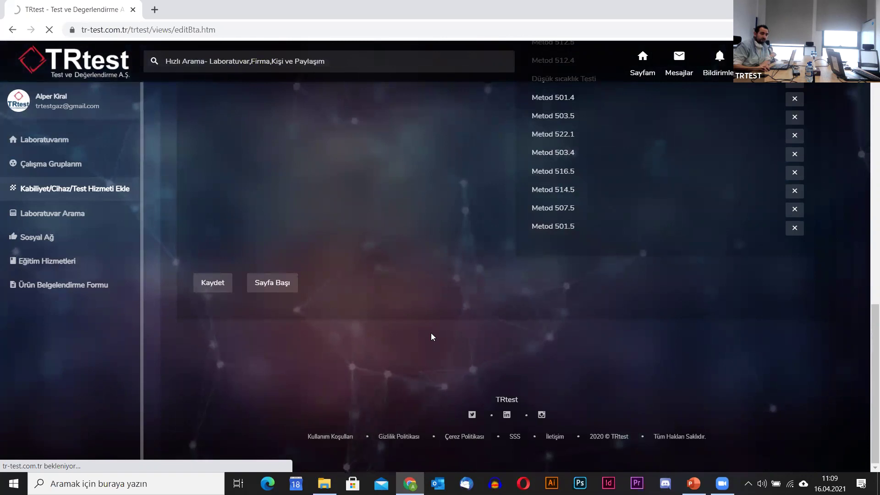
pyautogui.scroll(15, 431, 334)
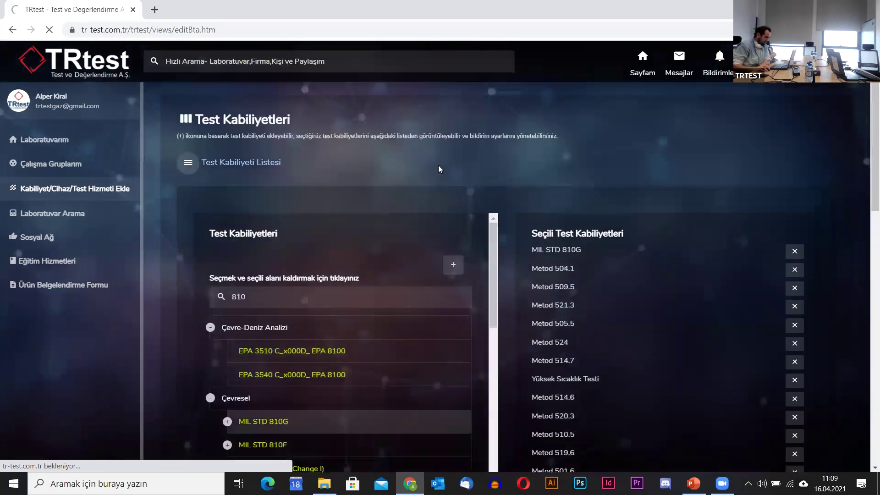
pyautogui.click(250, 28)
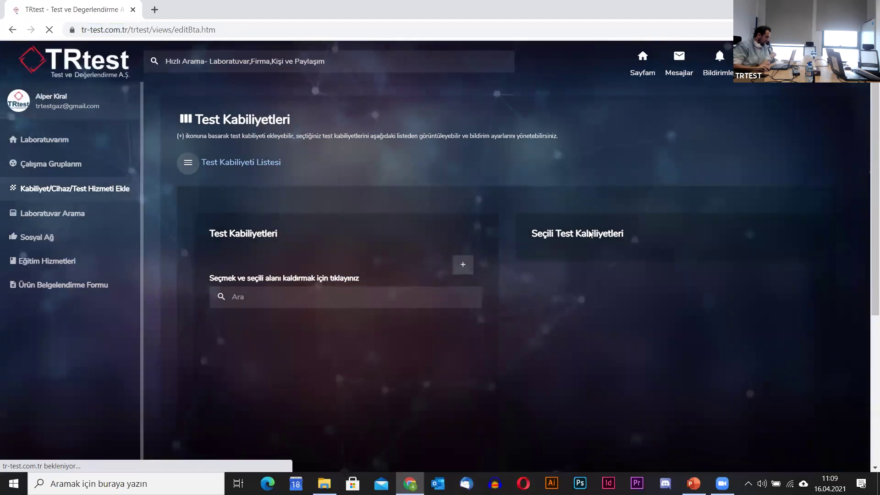
# Search for 501.5 and save YÜKSEK SICAKLIK TESTİ from Metod 501.5 as a test capability.
pyautogui.keyDown('ctrl'); pyautogui.click(236, 163); pyautogui.keyUp('ctrl')
pyautogui.click(220, 6)
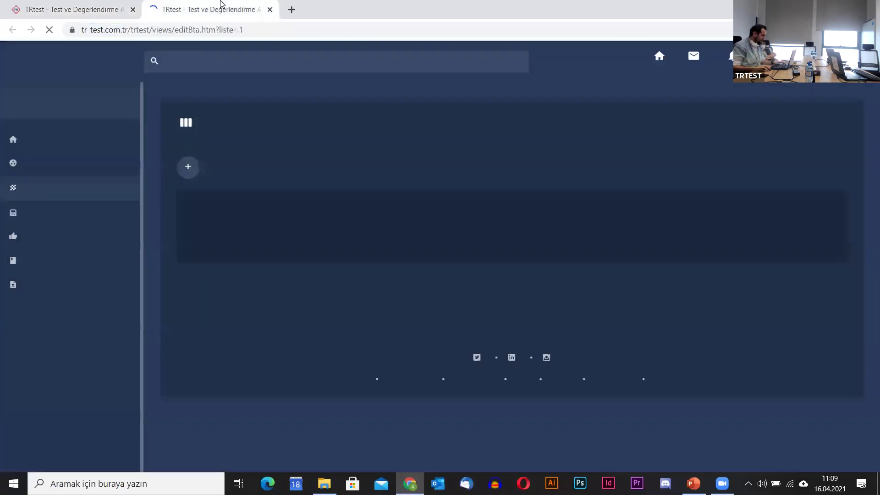
pyautogui.hotkey('ctrl', 'w')
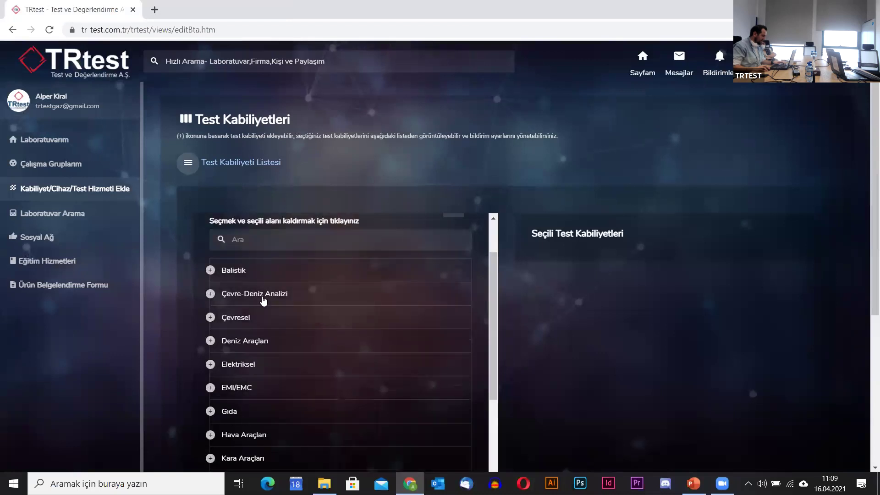
pyautogui.click(283, 240)
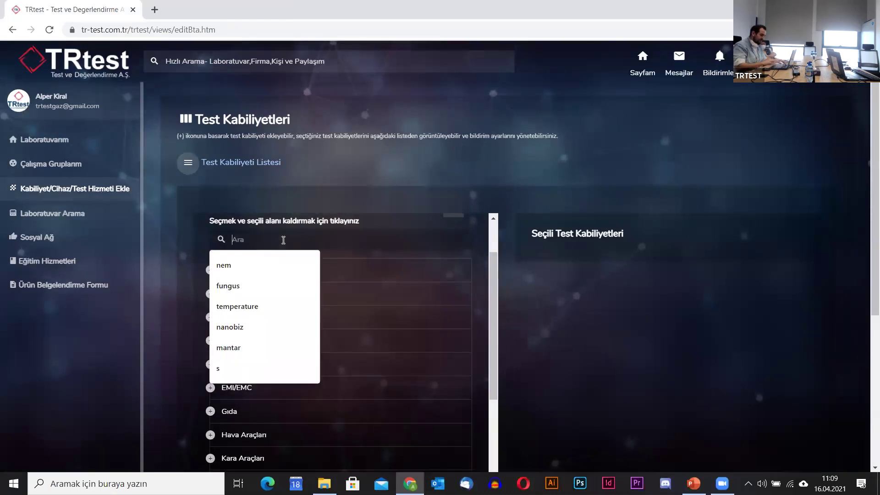
pyautogui.write('5')
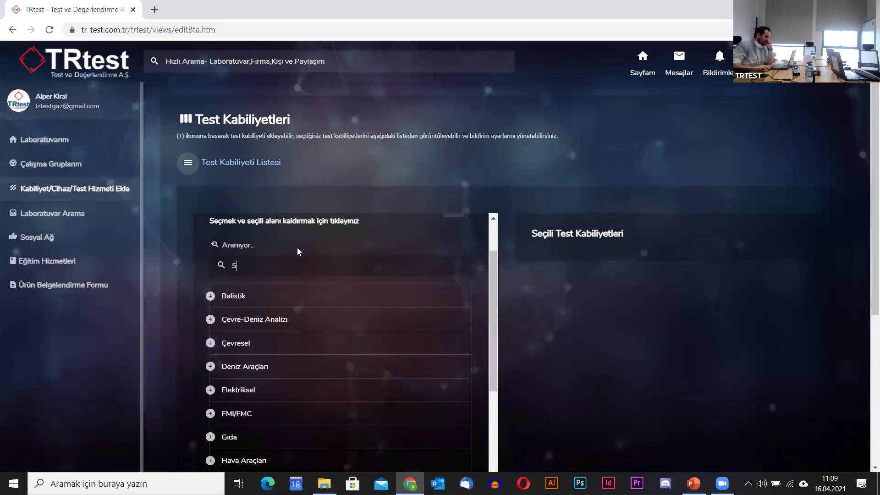
pyautogui.write('01.5')
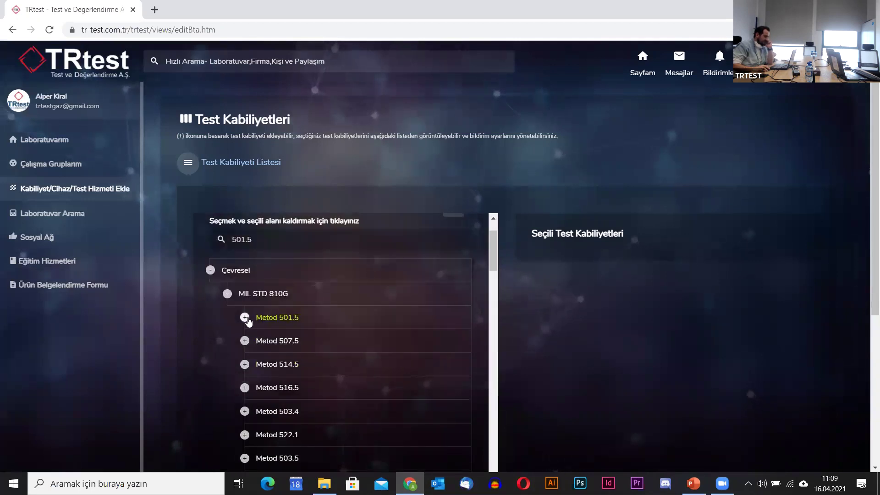
pyautogui.click(246, 319)
pyautogui.click(316, 343)
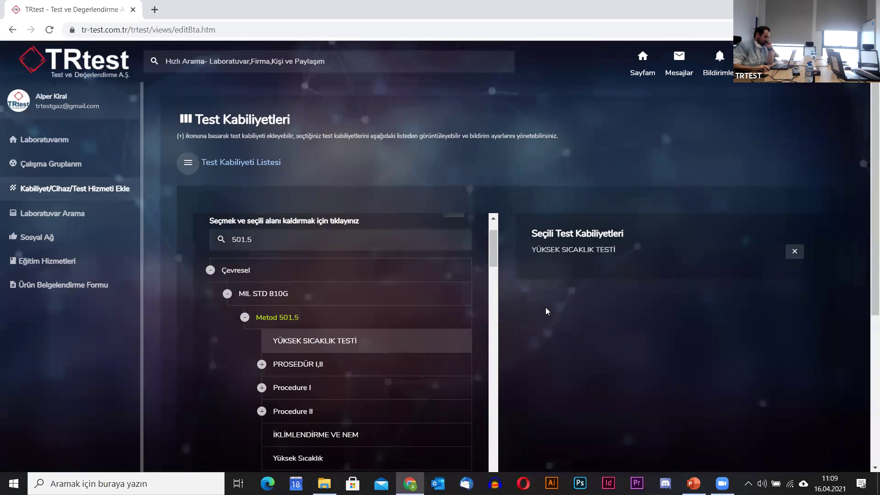
pyautogui.scroll(-5, 547, 328)
pyautogui.click(212, 295)
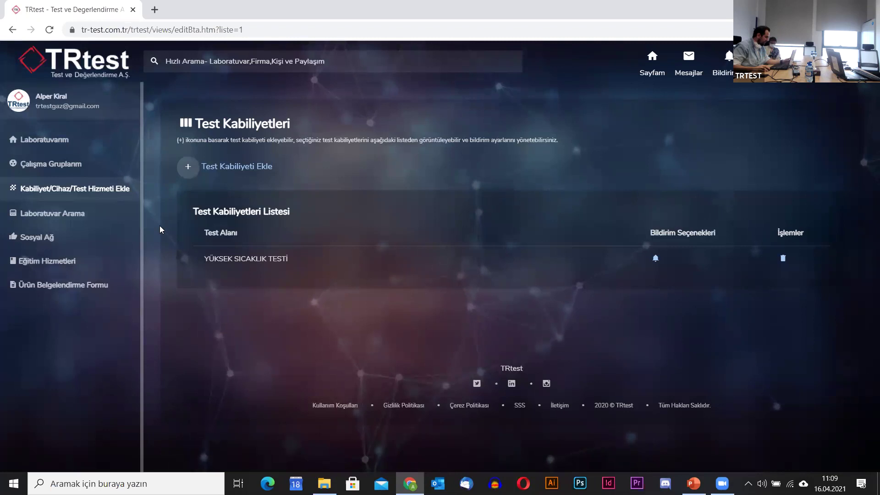
# Scroll through the Test Kabiliyetleri list from DO 160G to YÜKSEK SICAKLIK TESTİ, then return to the overview page.
pyautogui.click(99, 196)
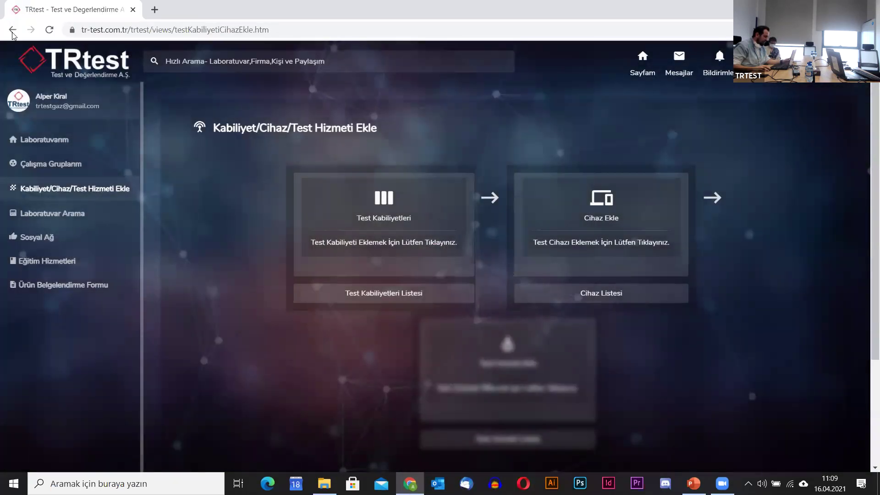
pyautogui.click(317, 220)
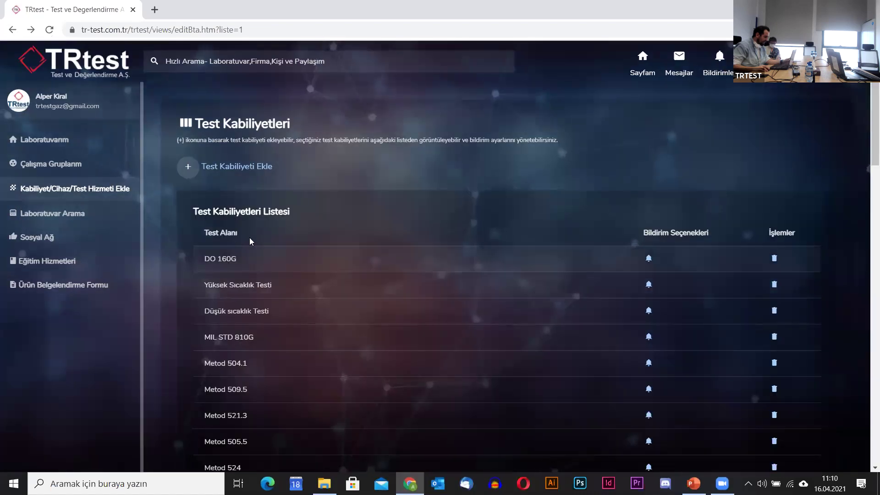
pyautogui.scroll(-15, 249, 275)
pyautogui.scroll(-5, 270, 279)
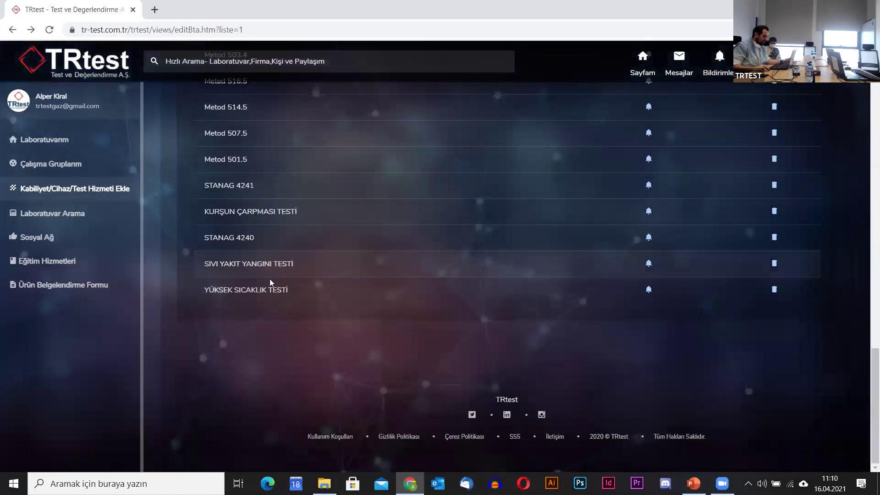
pyautogui.scroll(10, 269, 279)
pyautogui.scroll(5, 268, 282)
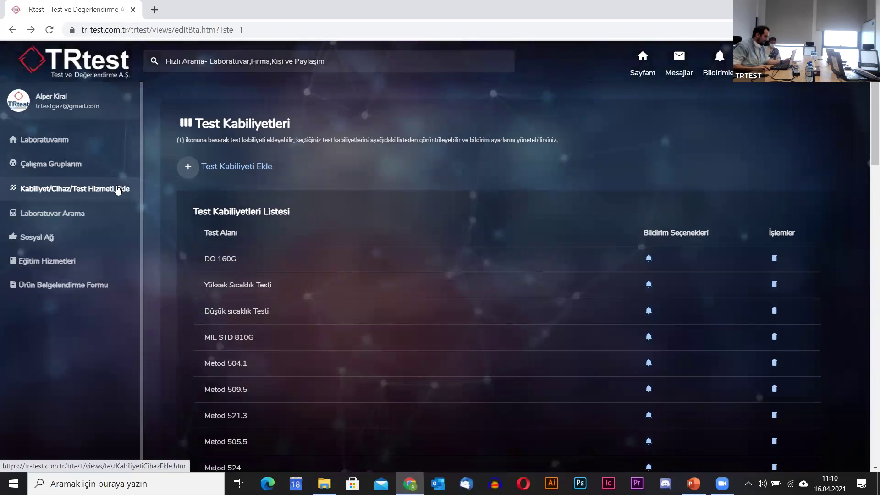
pyautogui.click(102, 188)
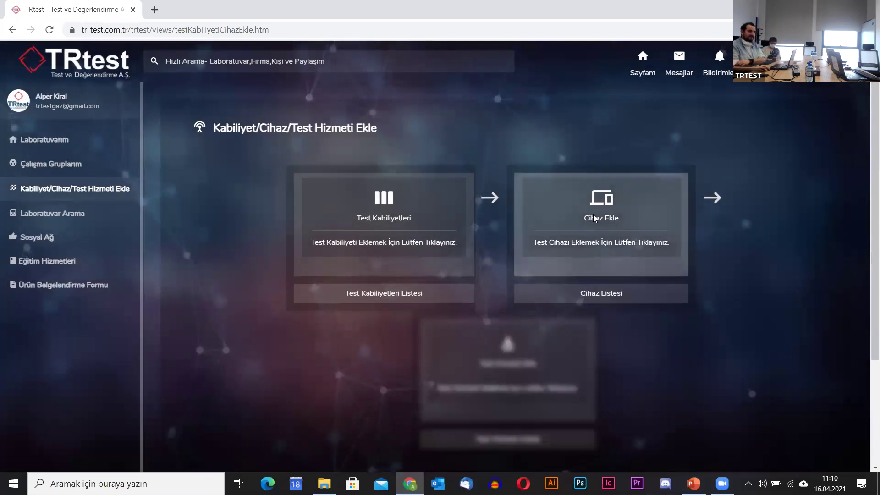
# Start a new device named Klimatik Kabin, brand ANGELANTONİ, model 2005.
pyautogui.click(594, 218)
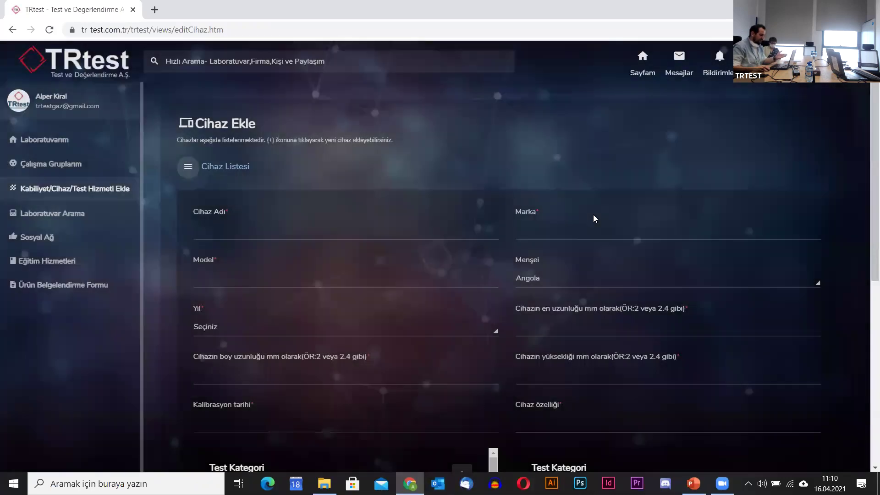
pyautogui.click(298, 232)
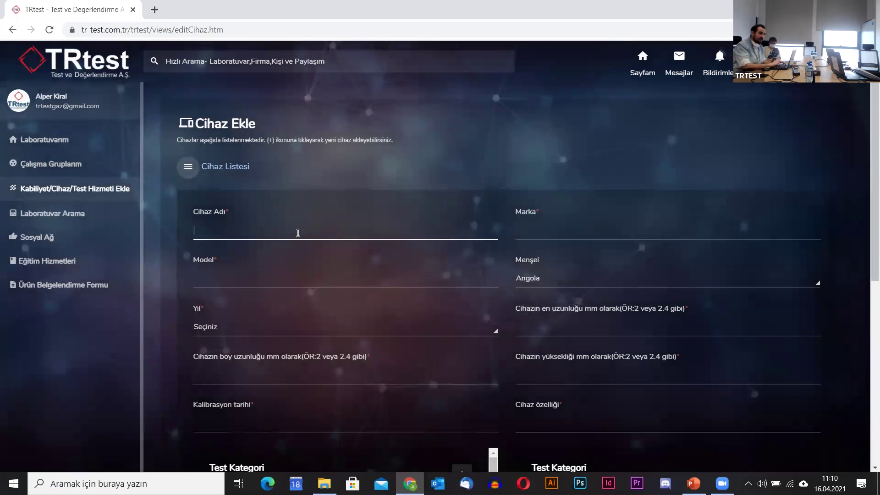
pyautogui.write('Klimatik Kabin')
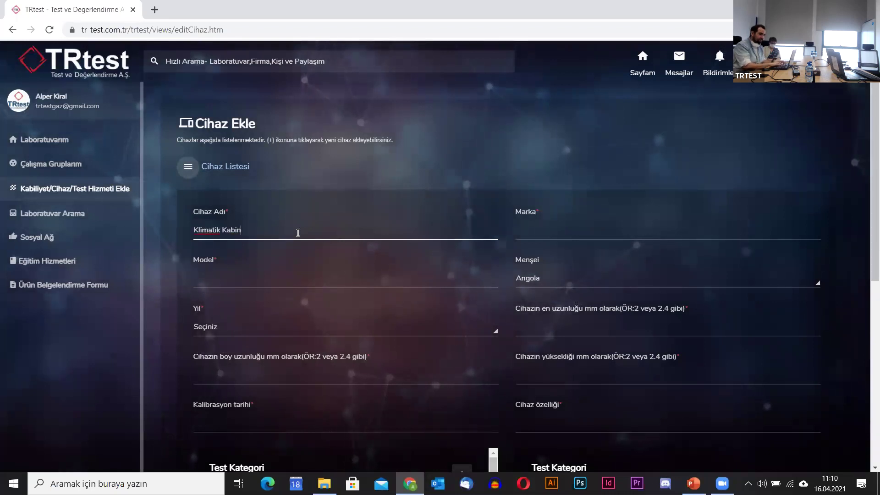
pyautogui.press('Tab')
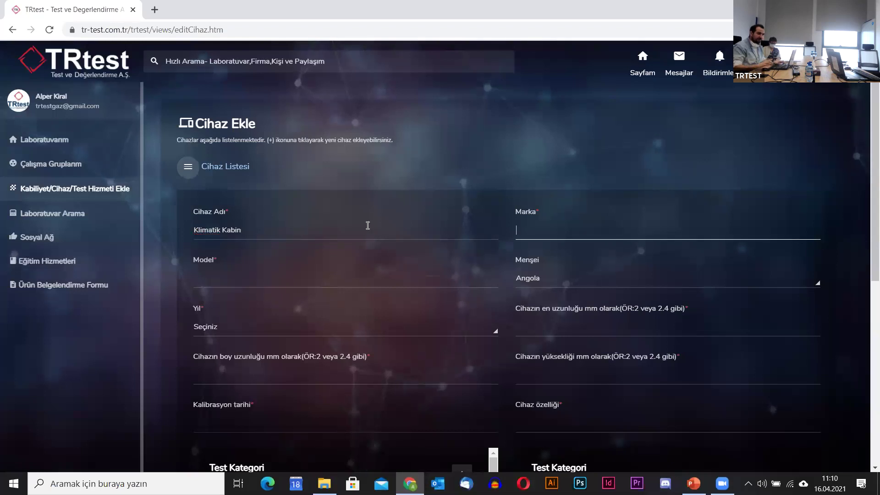
pyautogui.press('capslock')
pyautogui.write('ANGELANTONİ')
pyautogui.press('Tab')
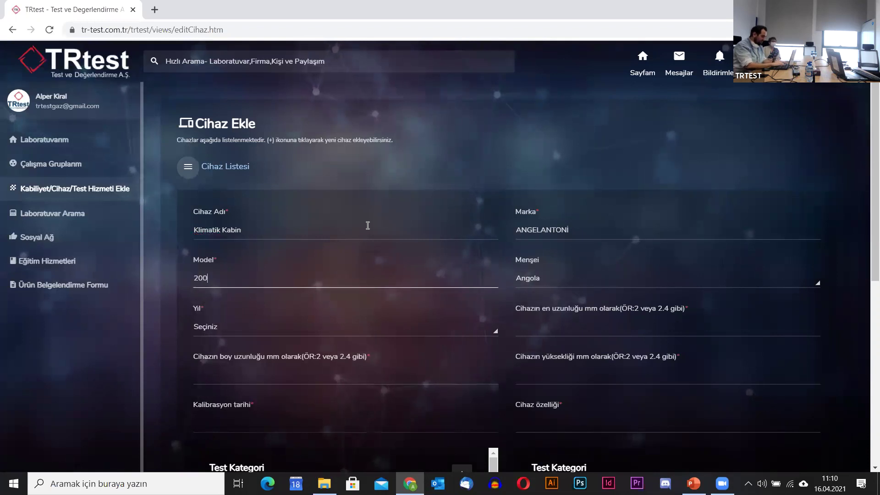
pyautogui.write('2005')
pyautogui.press('Tab')
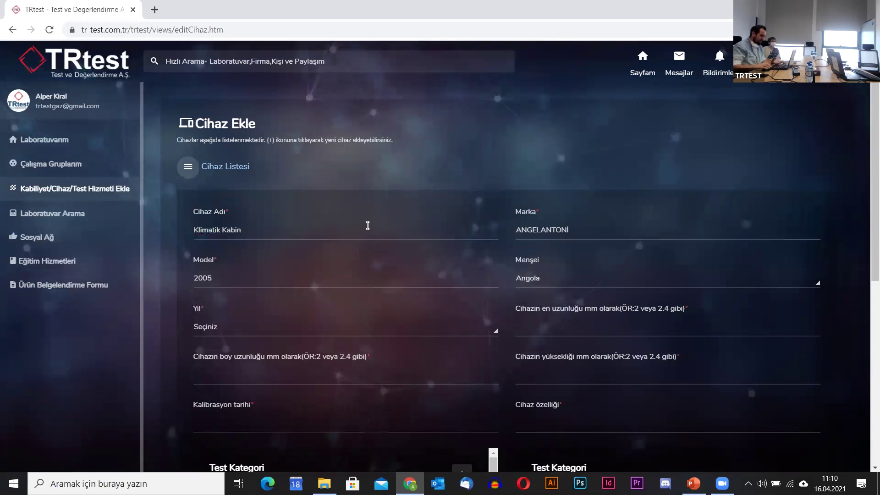
pyautogui.press('capslock')
# Set the device's origin to İtalya and its year to 2005.
pyautogui.click(552, 282)
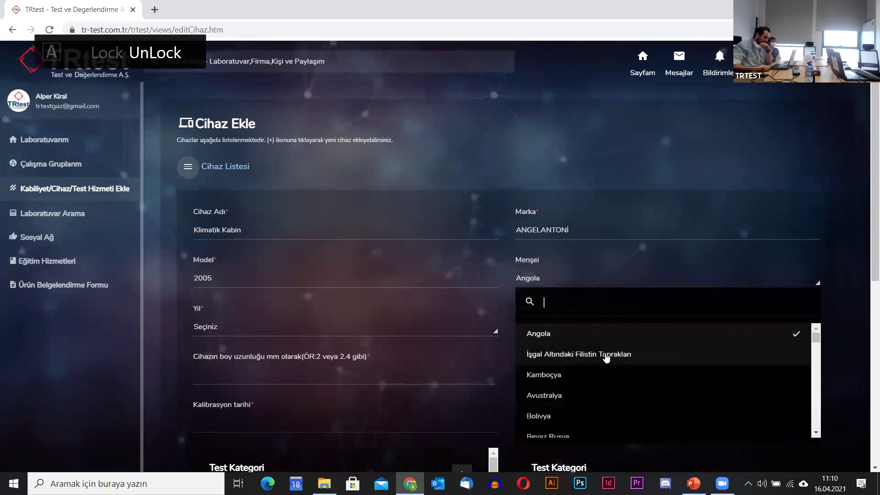
pyautogui.scroll(-2, 614, 362)
pyautogui.scroll(-1, 621, 384)
pyautogui.write('italya')
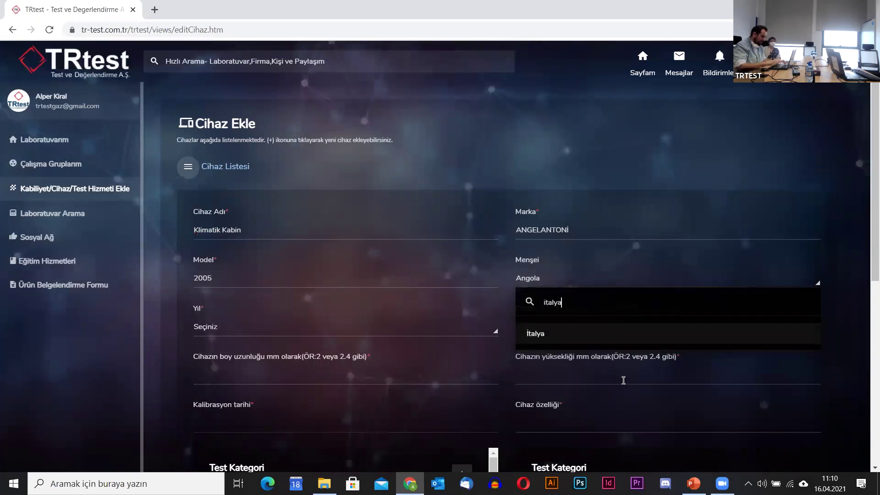
pyautogui.click(559, 341)
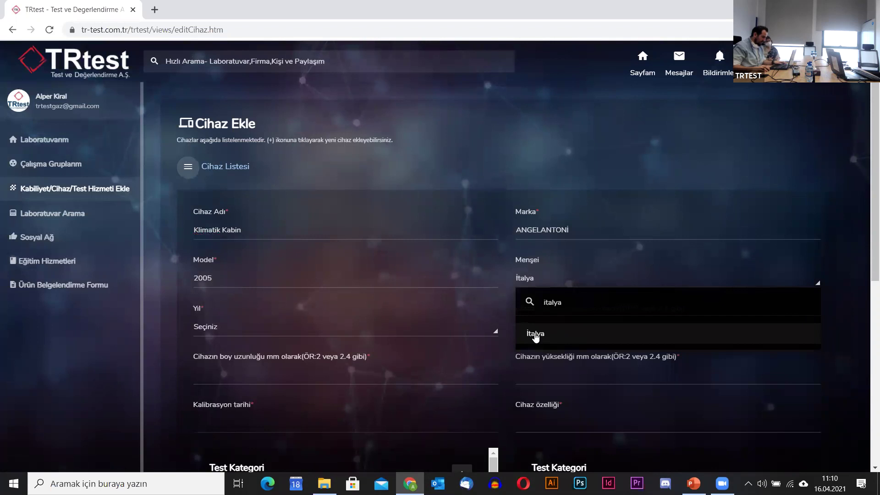
pyautogui.click(479, 378)
pyautogui.click(269, 330)
pyautogui.click(269, 332)
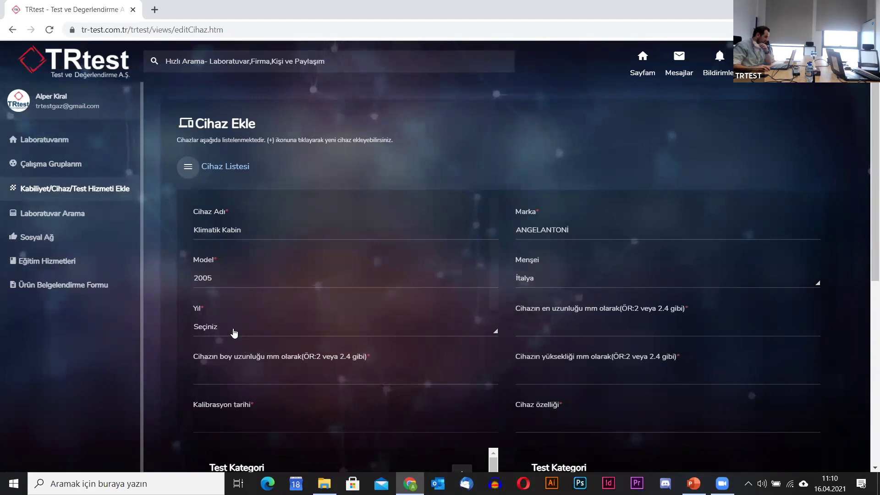
pyautogui.click(239, 338)
pyautogui.scroll(-5, 262, 243)
pyautogui.click(254, 271)
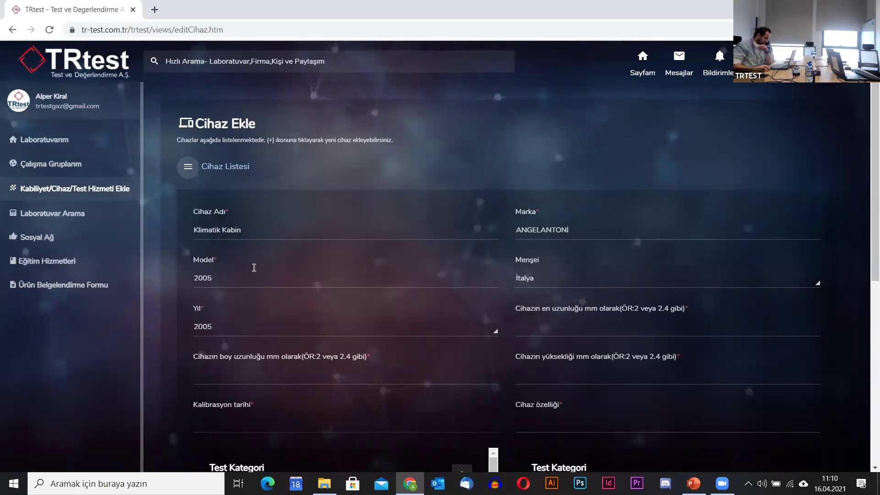
pyautogui.click(283, 375)
# Enter the device dimensions 2250, 2180 and 2250 mm.
pyautogui.click(580, 320)
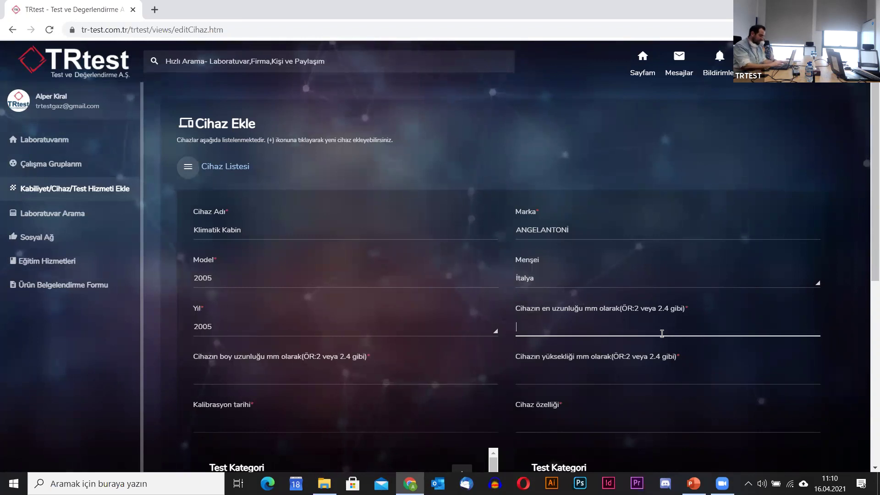
pyautogui.write('2250')
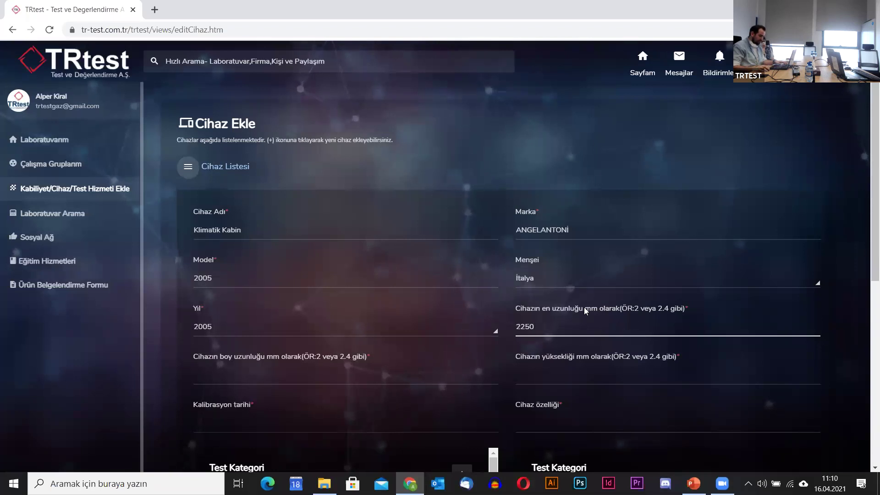
pyautogui.click(348, 380)
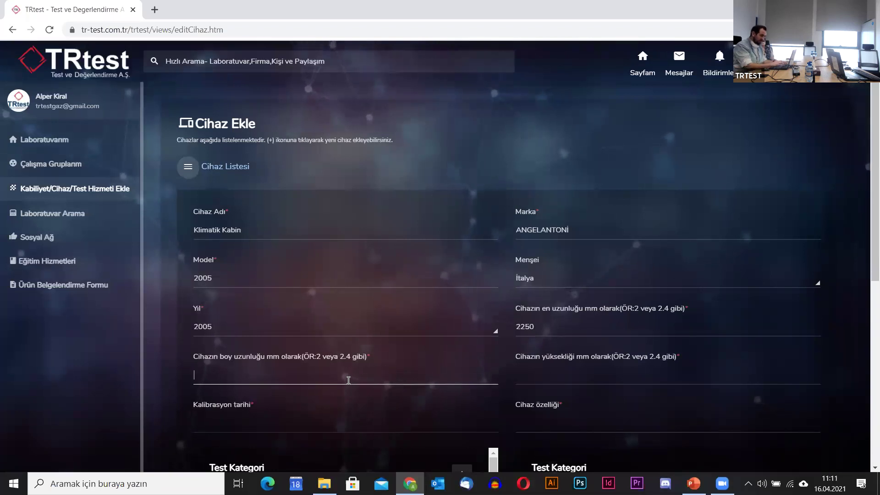
pyautogui.write('2180')
pyautogui.click(538, 372)
pyautogui.write('2250')
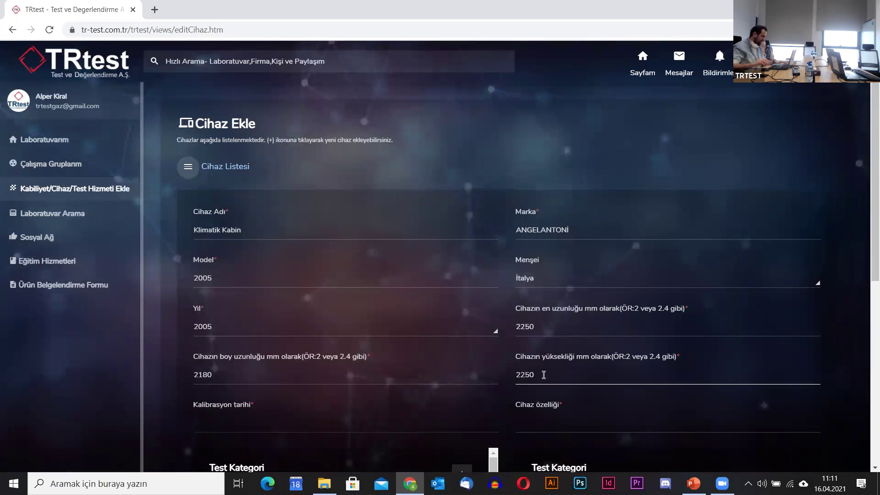
# Set the calibration date to 01-03-2021.
pyautogui.click(317, 424)
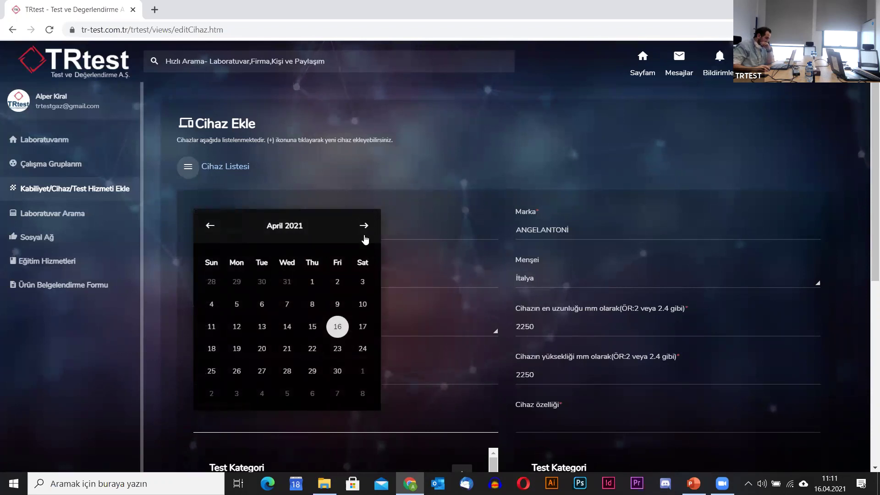
pyautogui.click(210, 227)
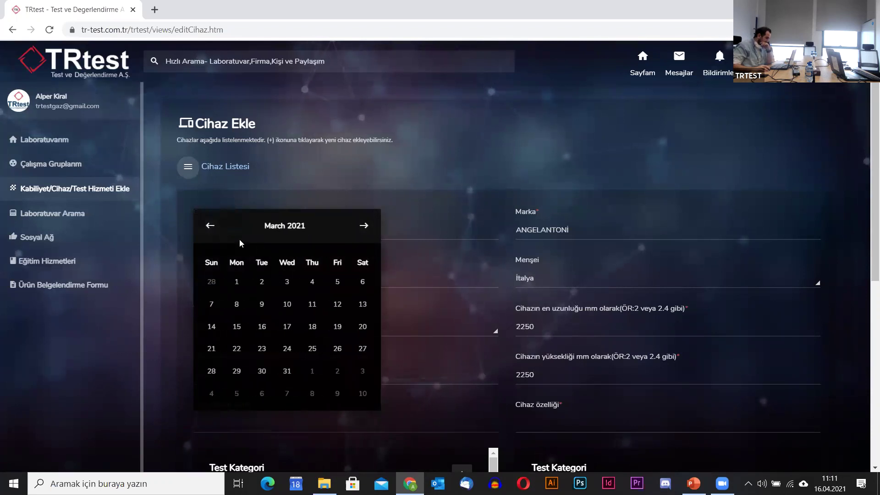
pyautogui.click(238, 282)
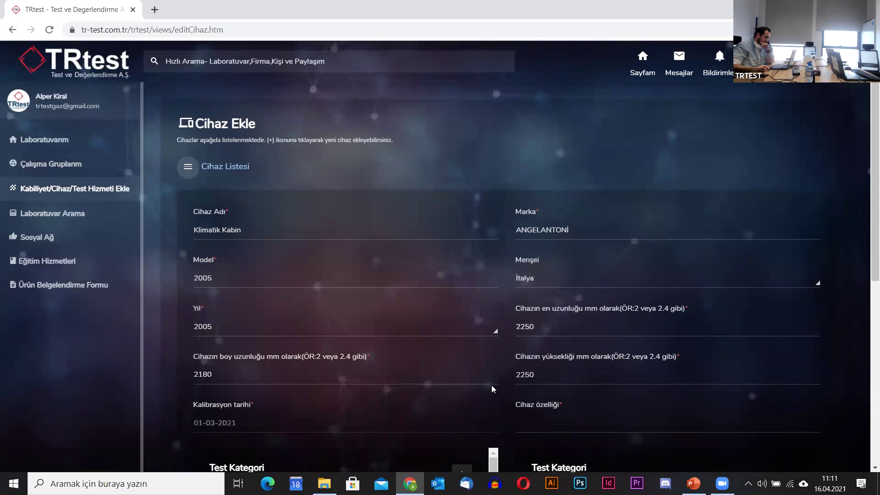
# Describe the device features: temperature range -65 to +85 °C, fluctuation ±1.
pyautogui.scroll(-1, 492, 389)
pyautogui.click(560, 364)
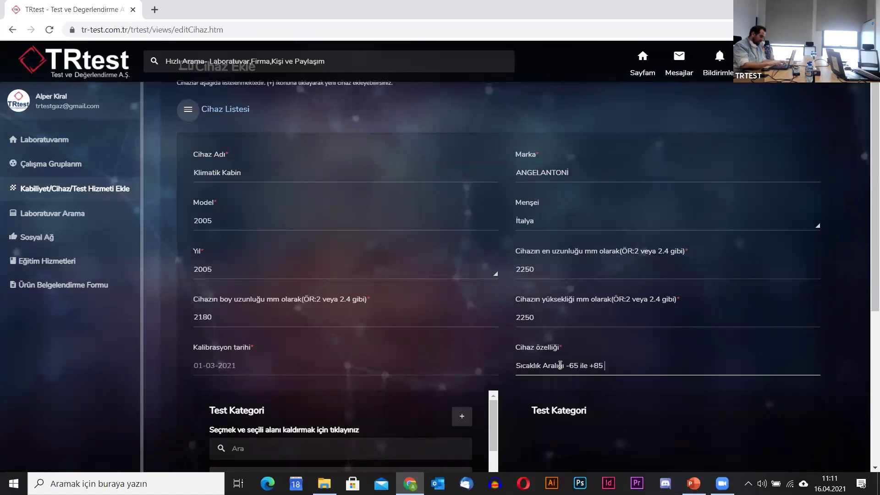
pyautogui.write('antigrat Dereceler Arasında.')
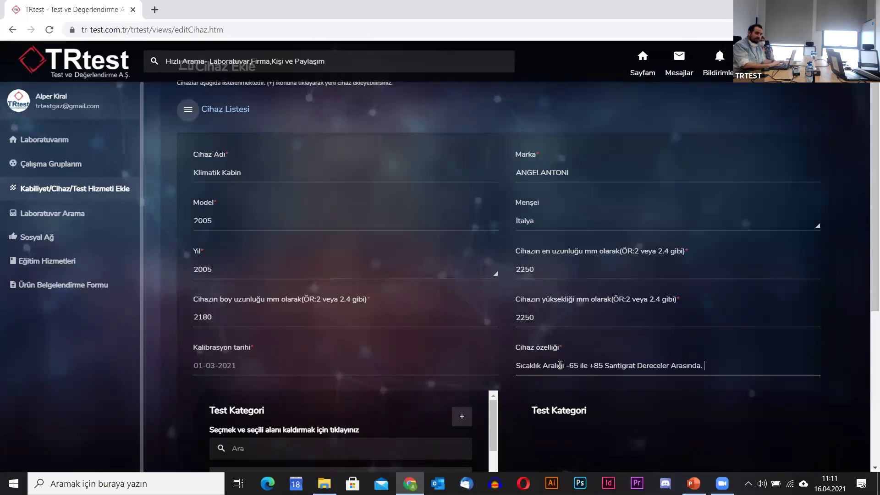
pyautogui.write('ıcaklak')
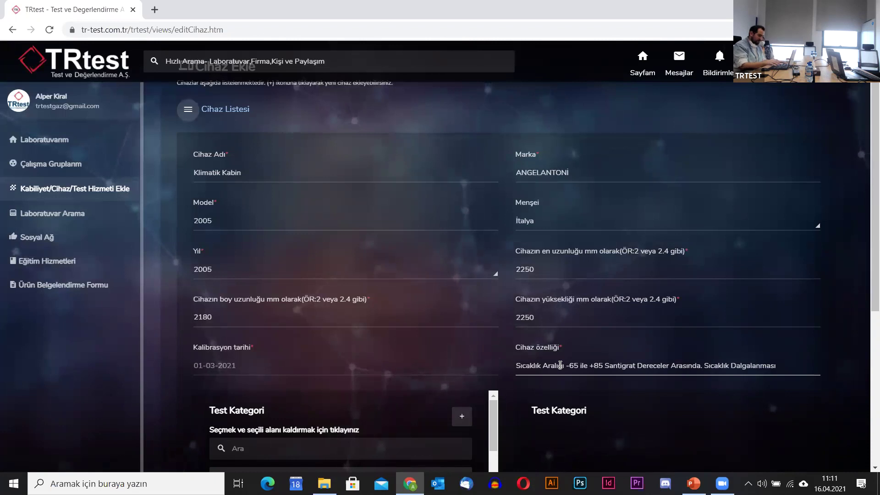
pyautogui.write('Dalgalanması +-1 Stan')
pyautogui.press('BackSpace')
pyautogui.write('antigrat')
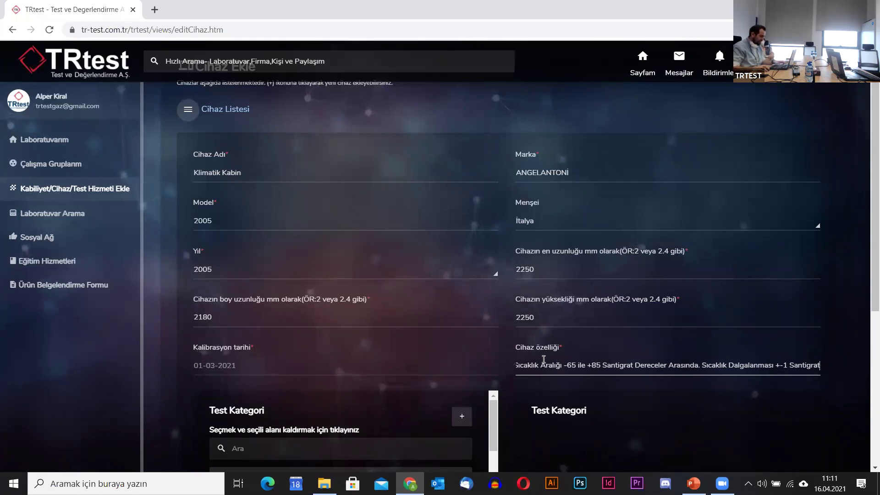
pyautogui.scroll(-5, 647, 412)
# Link the device to Çevresel > MIL STD 810G > Metod 501.5 > YÜKSEK SICAKLIK TESTİ and save it.
pyautogui.scroll(1, 649, 403)
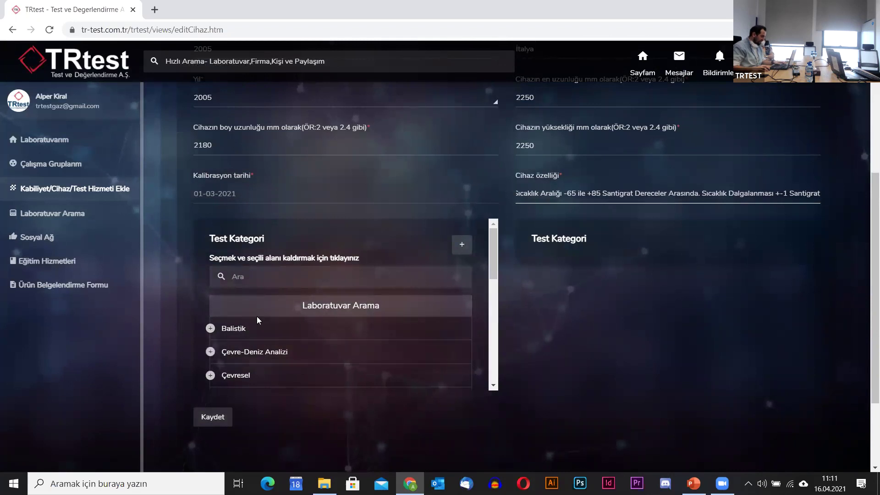
pyautogui.click(215, 375)
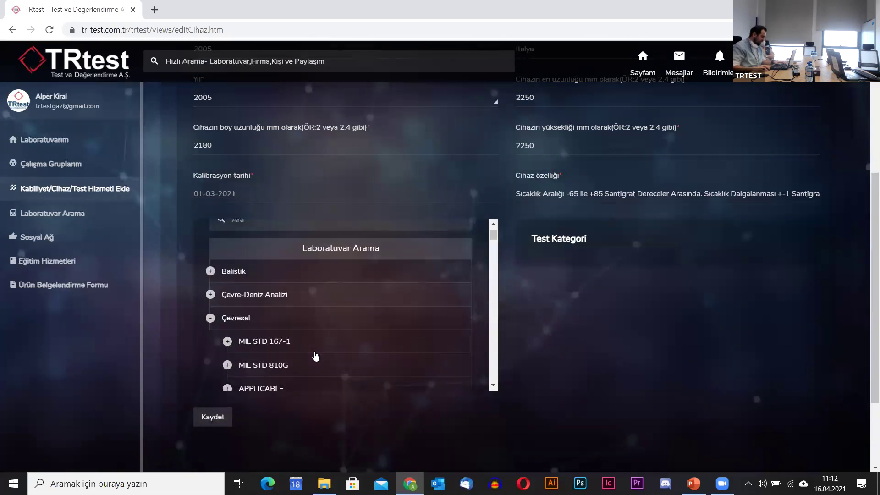
pyautogui.click(227, 307)
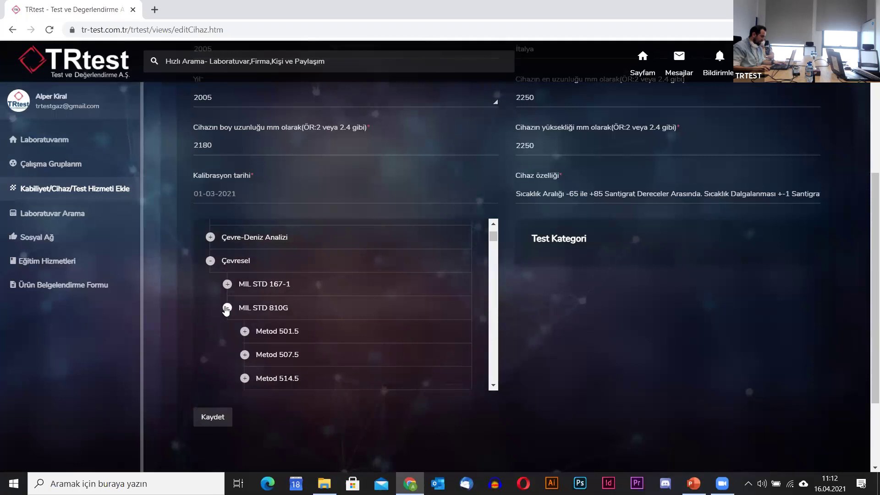
pyautogui.click(251, 334)
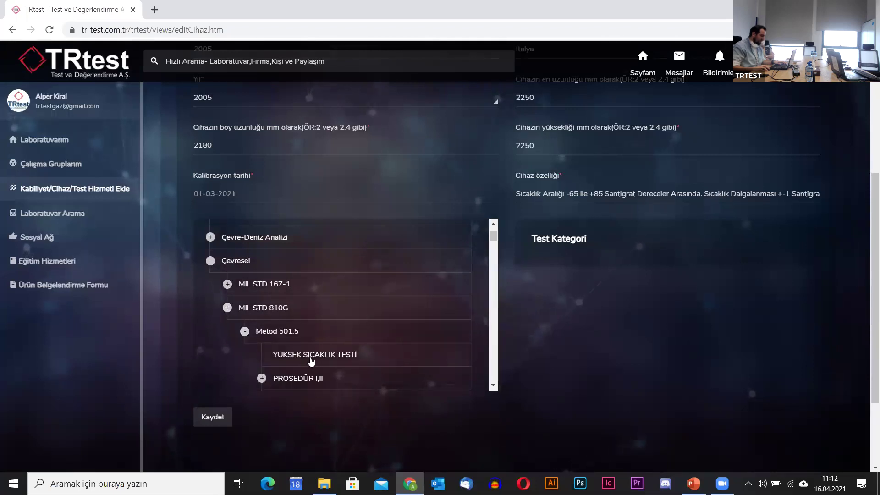
pyautogui.click(311, 359)
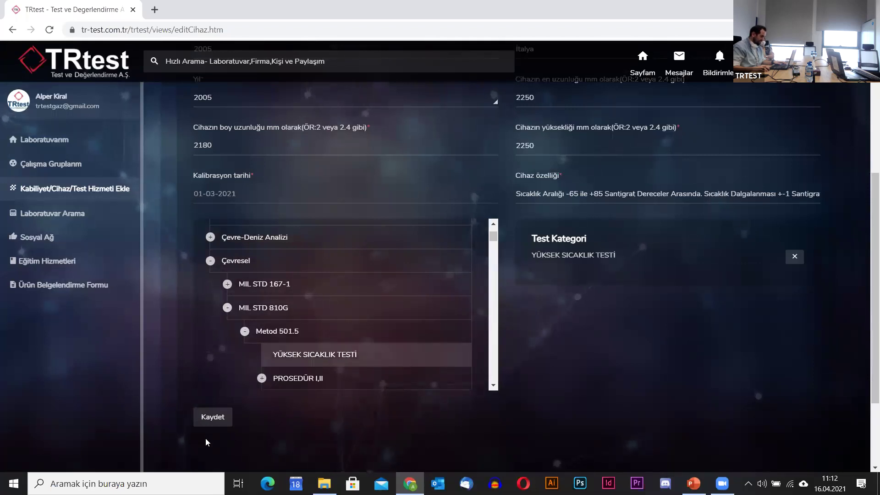
pyautogui.click(212, 417)
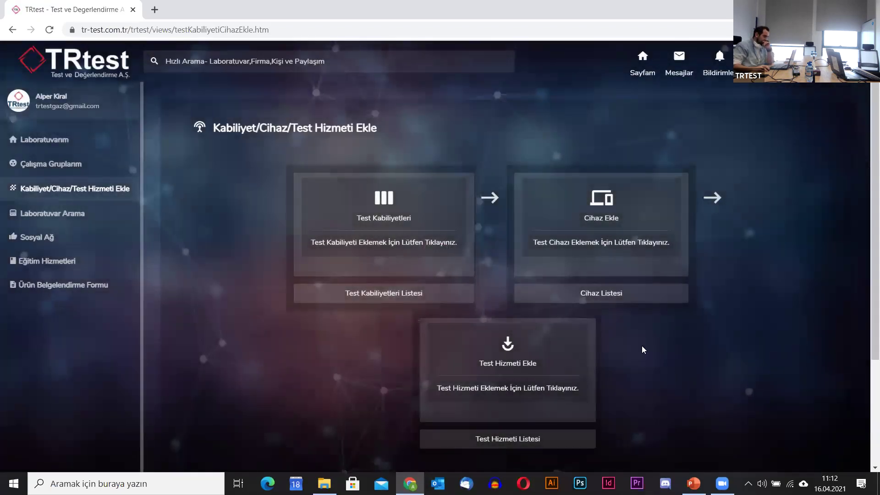
# Start a new test service from the Test Hizmeti Ekle card.
pyautogui.scroll(-1, 650, 337)
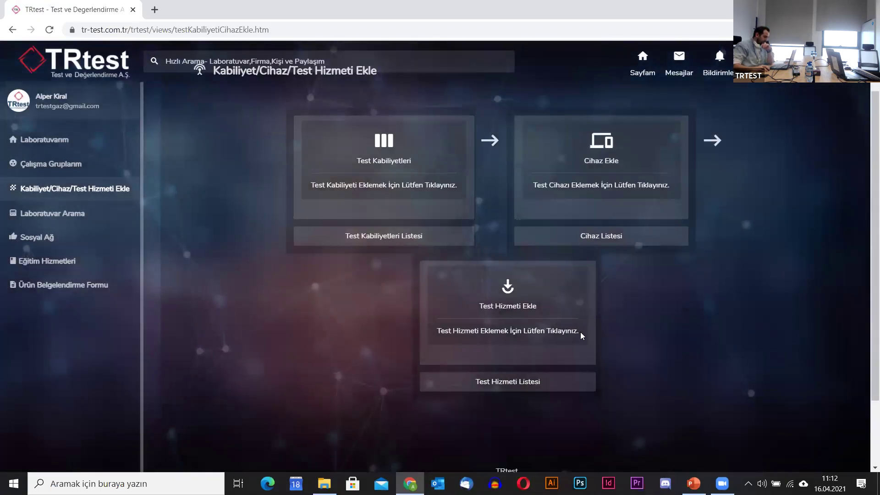
pyautogui.click(519, 310)
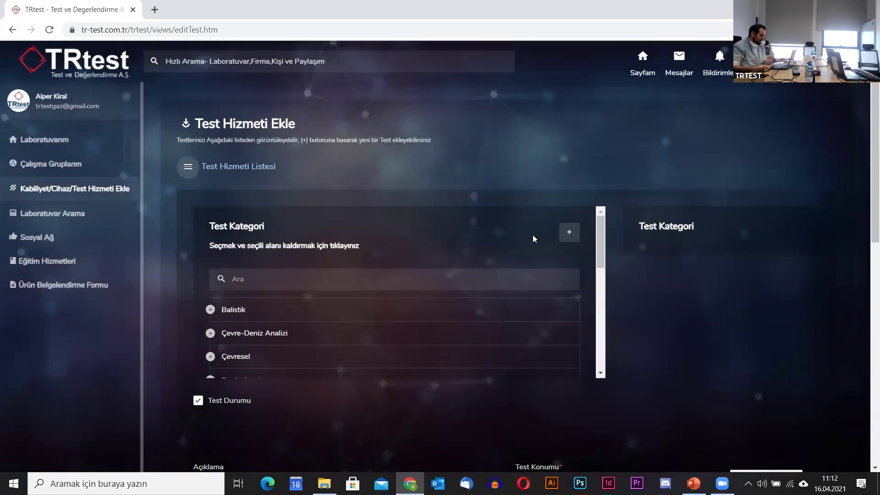
pyautogui.scroll(-1, 672, 267)
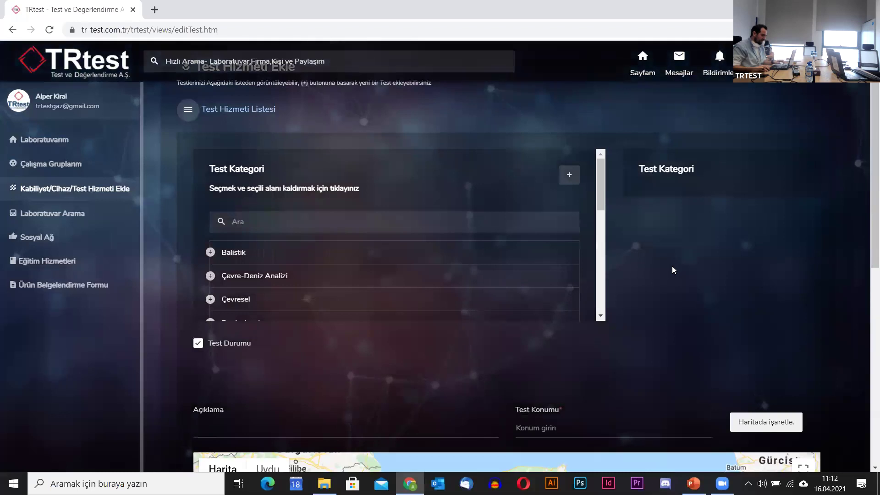
# Choose Çevresel > MIL STD 810G > Metod 501.5 > YÜKSEK SICAKLIK TESTİ as the test category.
pyautogui.scroll(1, 673, 266)
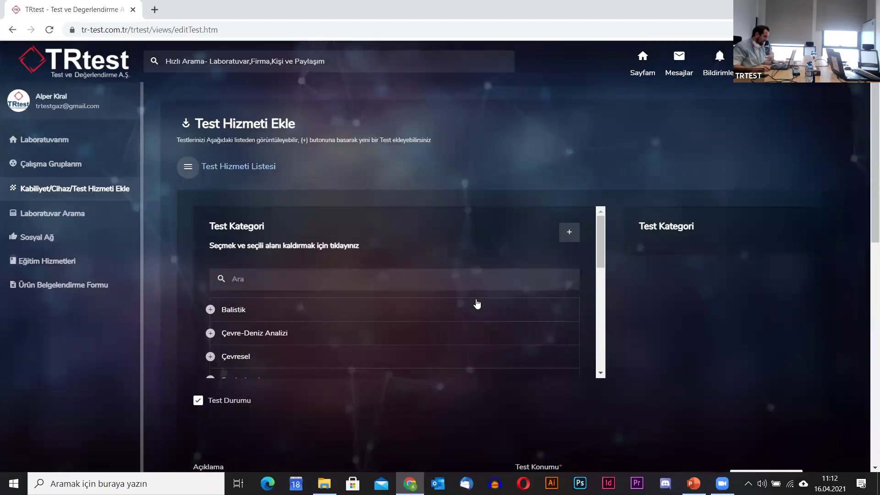
pyautogui.scroll(-1, 477, 303)
pyautogui.click(210, 300)
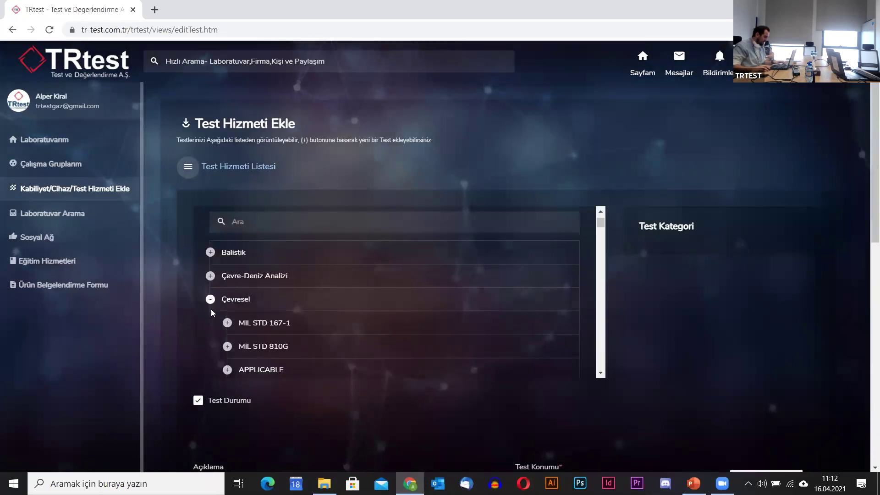
pyautogui.click(227, 346)
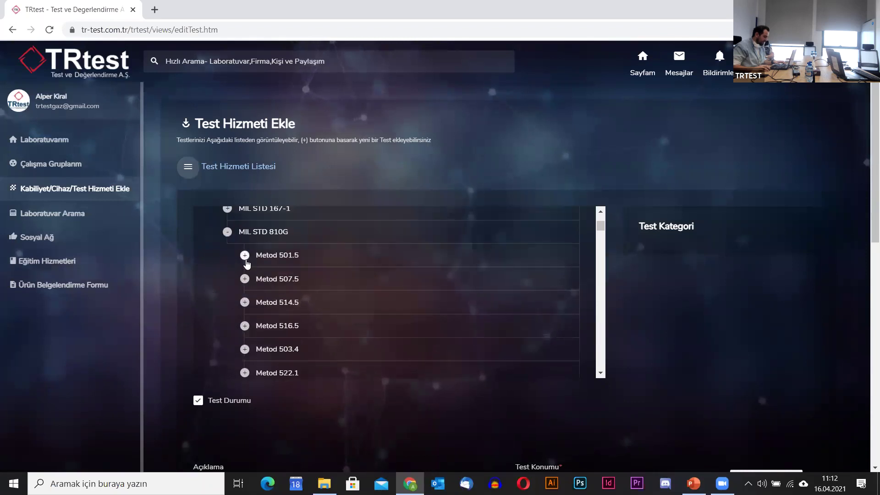
pyautogui.click(245, 255)
pyautogui.click(302, 281)
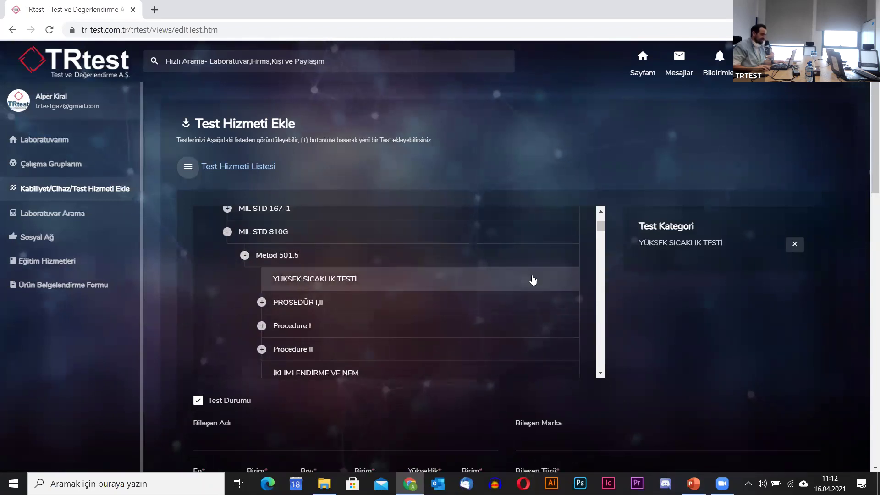
pyautogui.scroll(-4, 715, 288)
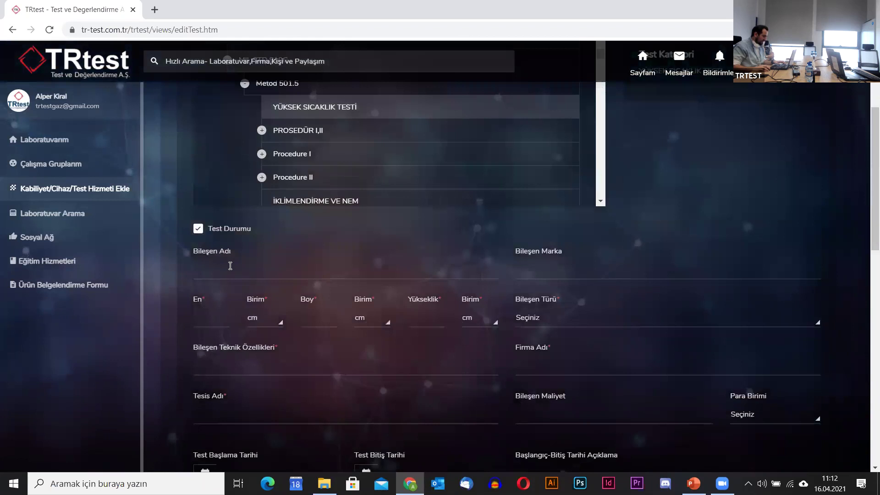
# Enter component name Klimatik Kabin and brand Angelantoni.
pyautogui.click(238, 271)
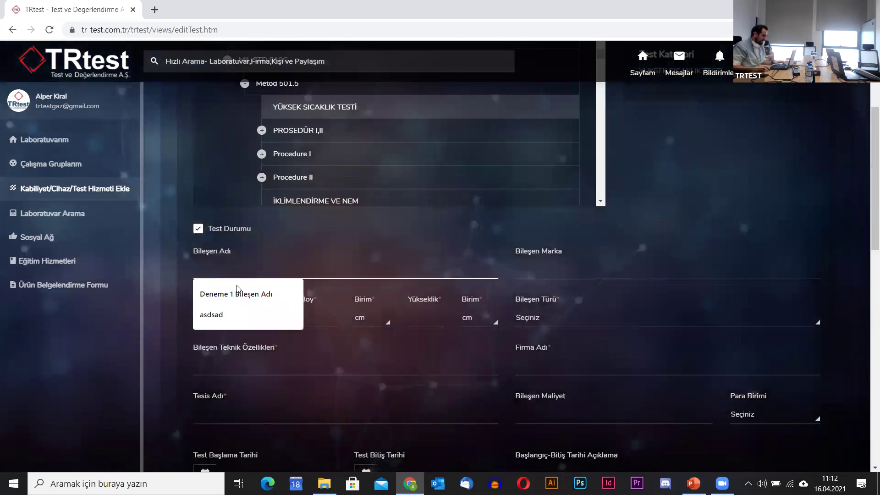
pyautogui.click(564, 265)
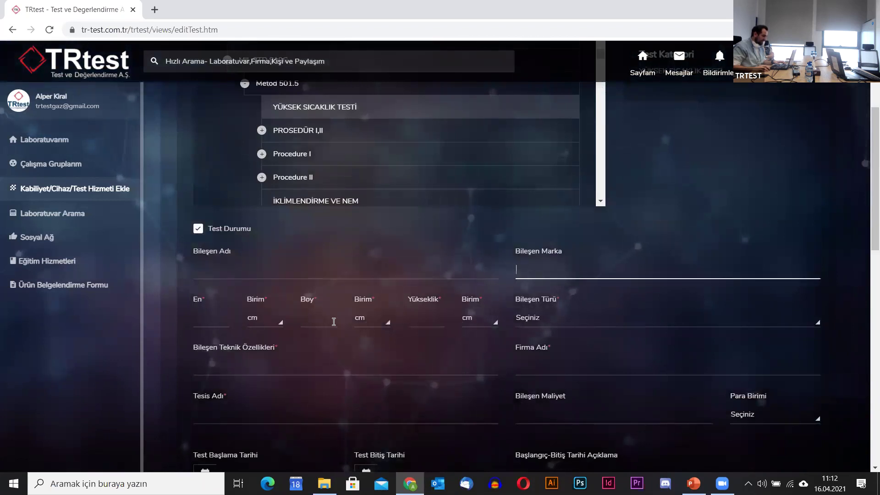
pyautogui.scroll(-5, 615, 308)
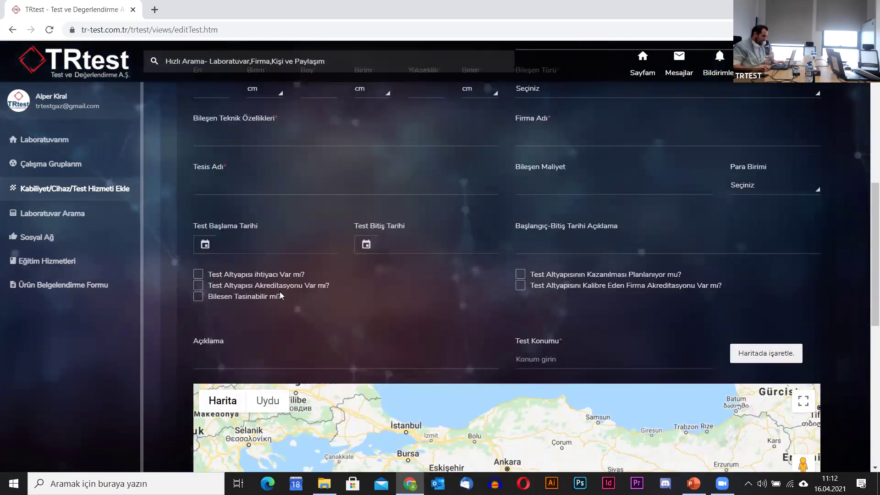
pyautogui.scroll(3, 275, 293)
pyautogui.click(241, 303)
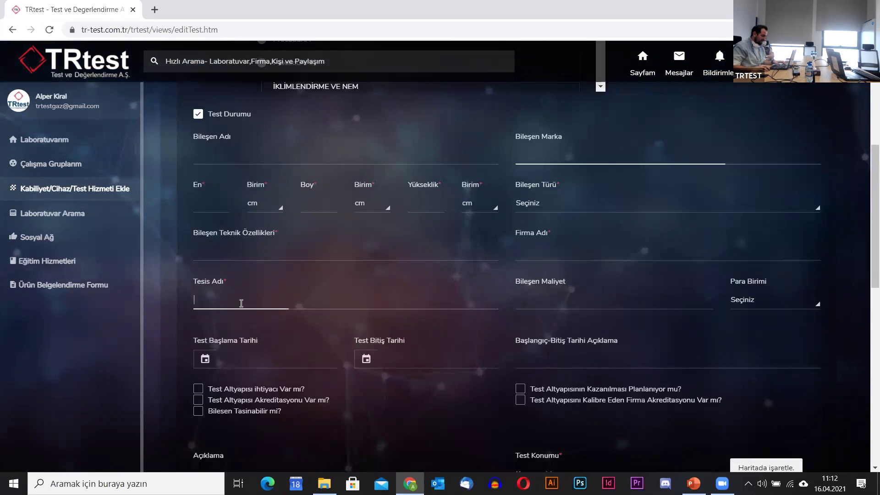
pyautogui.click(556, 307)
pyautogui.scroll(3, 256, 355)
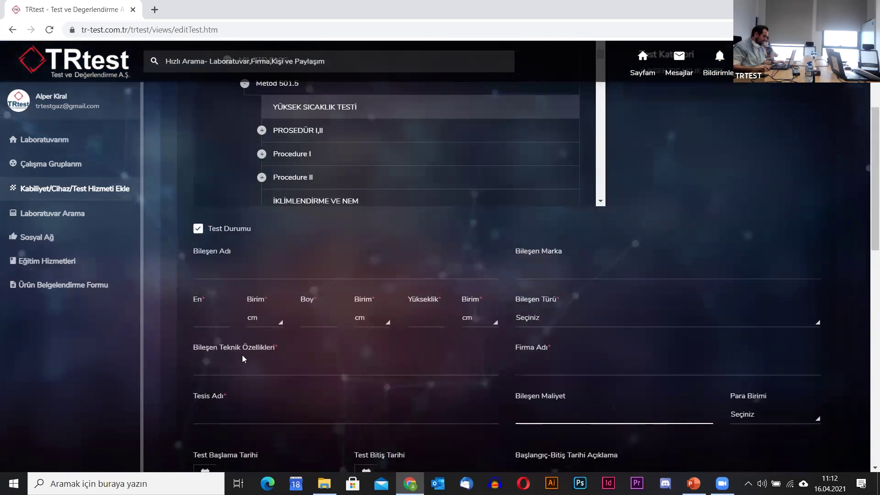
pyautogui.click(244, 267)
pyautogui.write('A')
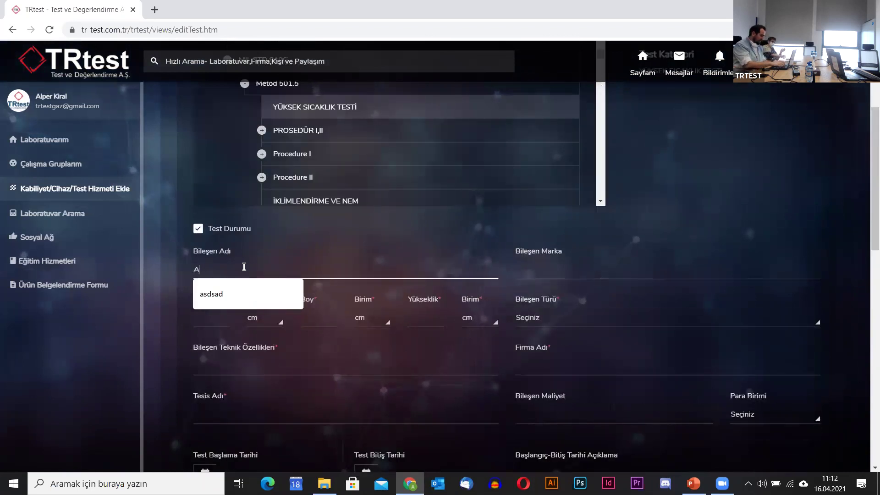
pyautogui.press('BackSpace')
pyautogui.write('Klimatik Kabin')
pyautogui.press('Tab')
pyautogui.write('An')
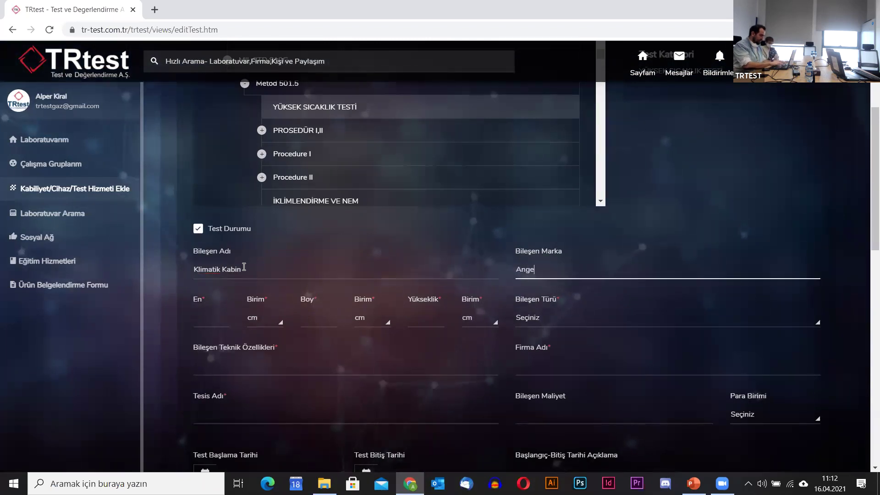
pyautogui.press('BackSpace')
pyautogui.press('BackSpace')
pyautogui.press('BackSpace')
pyautogui.write('antoni')
# Set the component dimensions to 200 cm.
pyautogui.press('Tab')
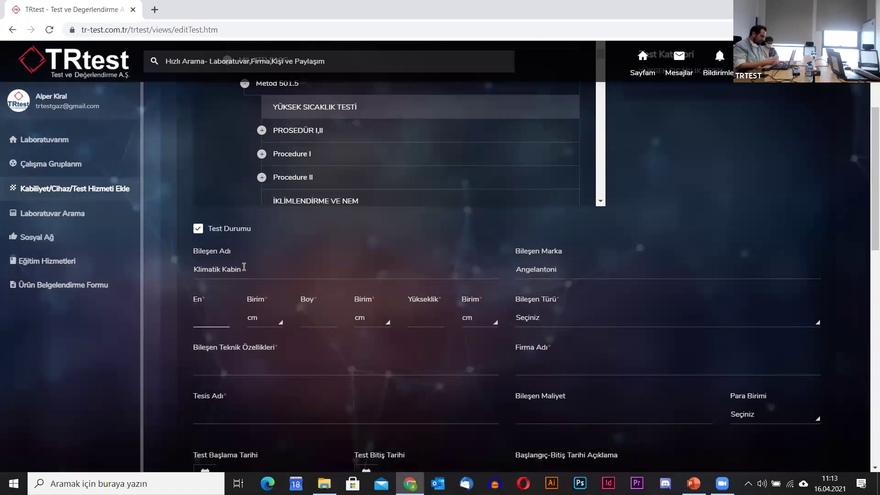
pyautogui.write('200')
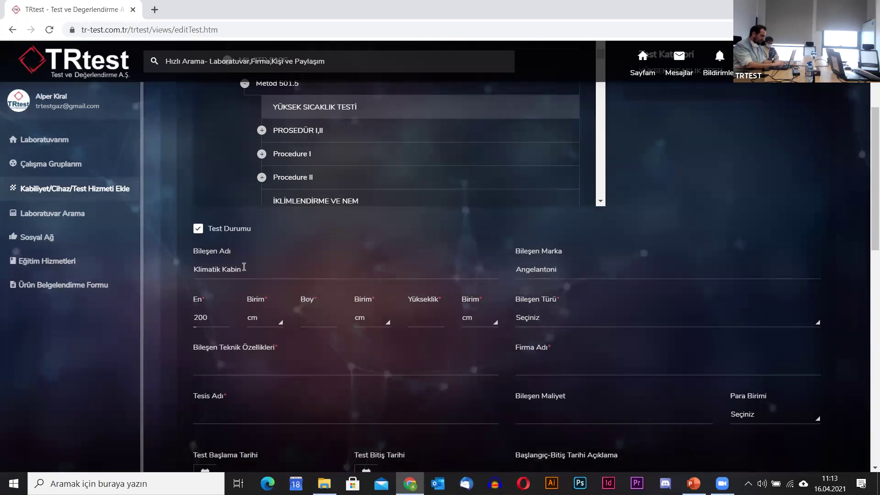
pyautogui.press('Tab')
pyautogui.write('2000')
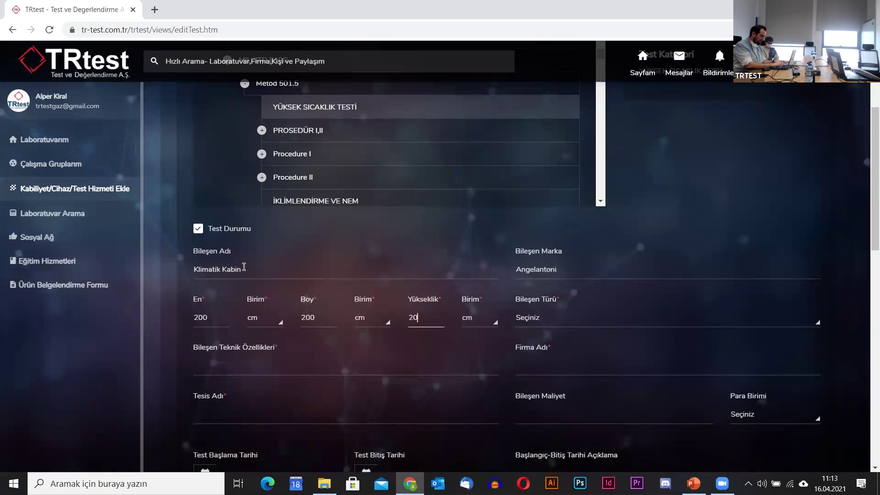
pyautogui.press('BackSpace')
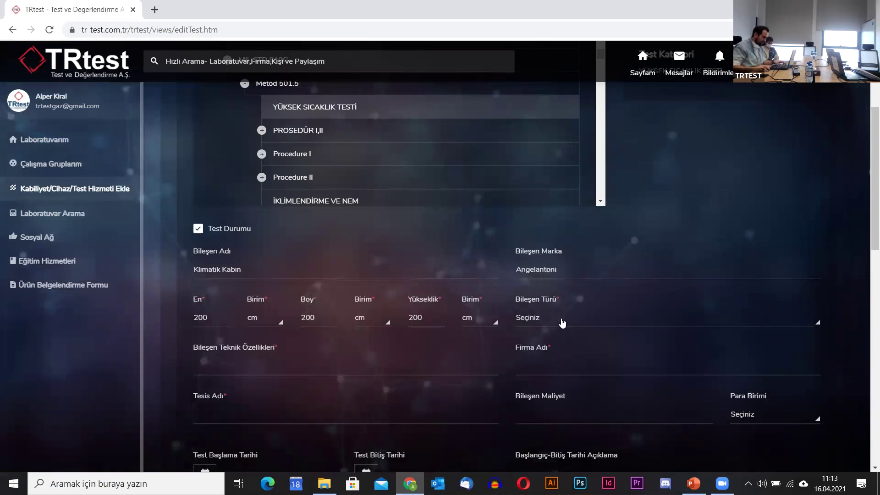
# Set the component type to Test Alanı.
pyautogui.click(561, 321)
pyautogui.click(573, 321)
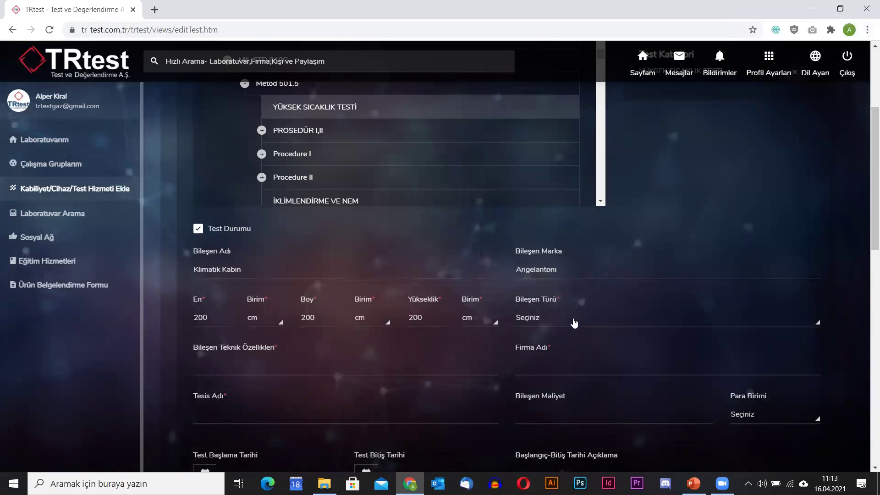
pyautogui.click(800, 326)
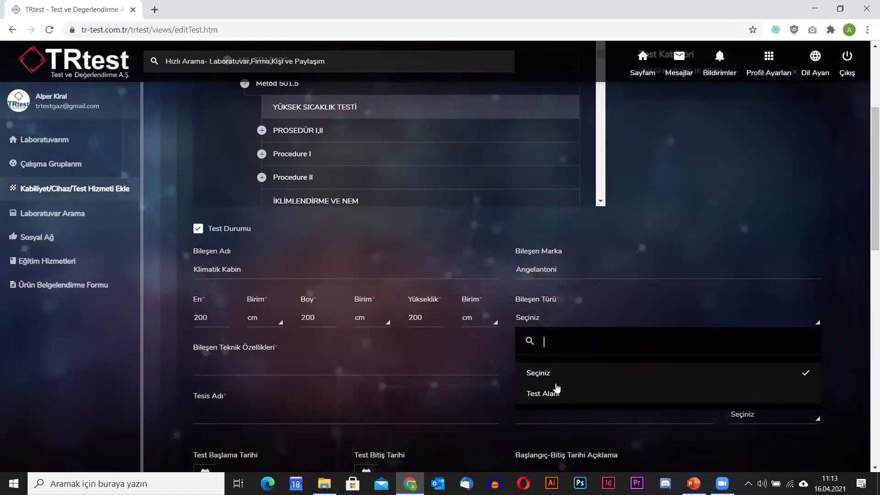
pyautogui.write('Test Cihaz')
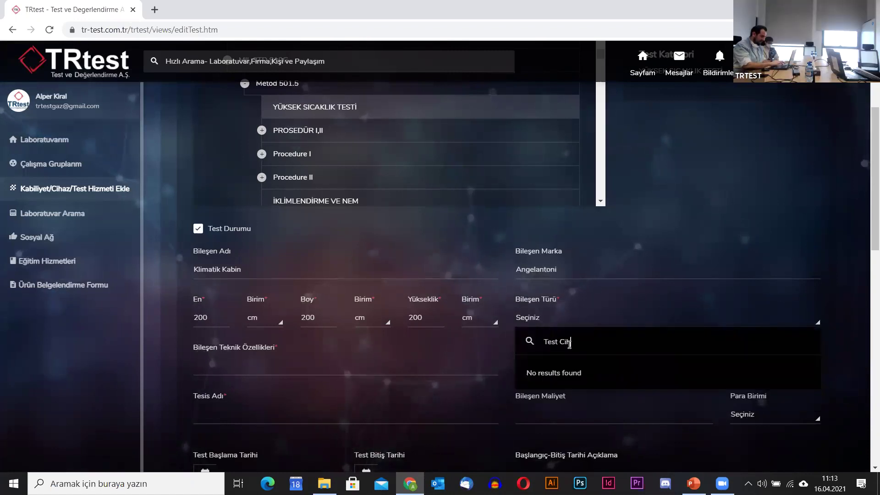
pyautogui.press('BackSpace')
pyautogui.press('BackSpace')
pyautogui.write('Alanı')
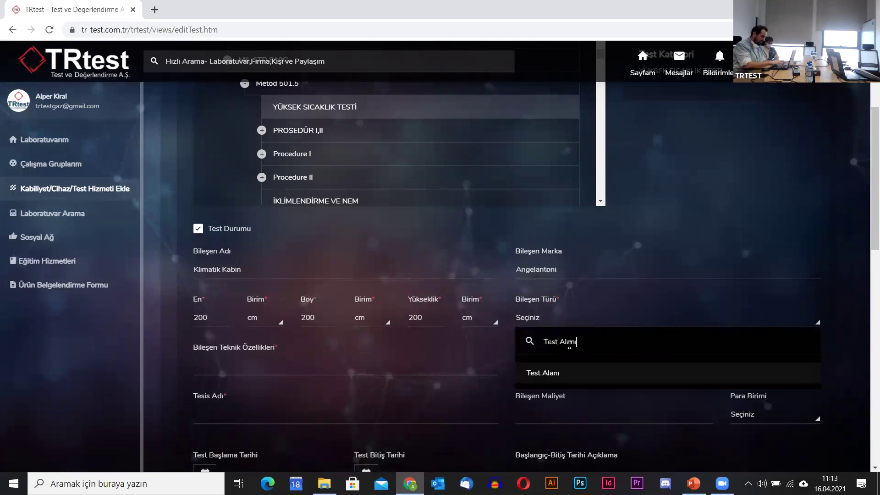
pyautogui.click(559, 375)
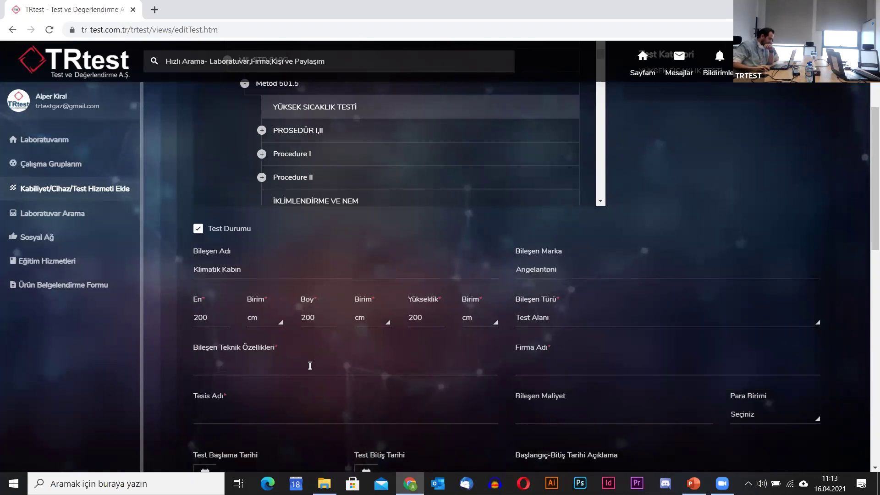
# Enter technical specifications 'Zaten Girildi' and company name TRtest.
pyautogui.click(309, 365)
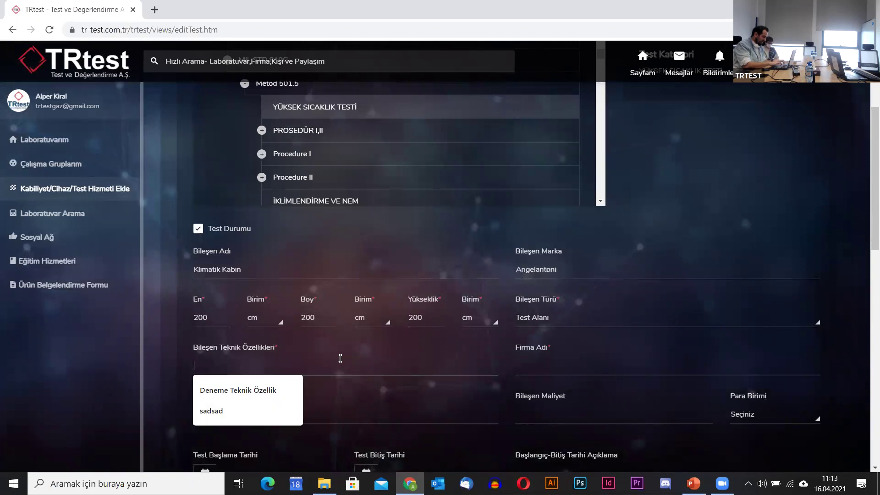
pyautogui.write('Zaten Girildi')
pyautogui.press('Tab')
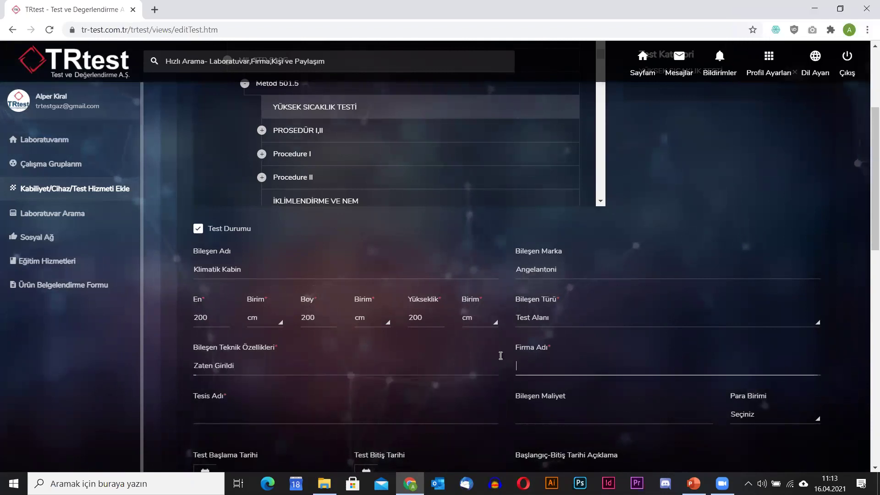
pyautogui.write('TRtest')
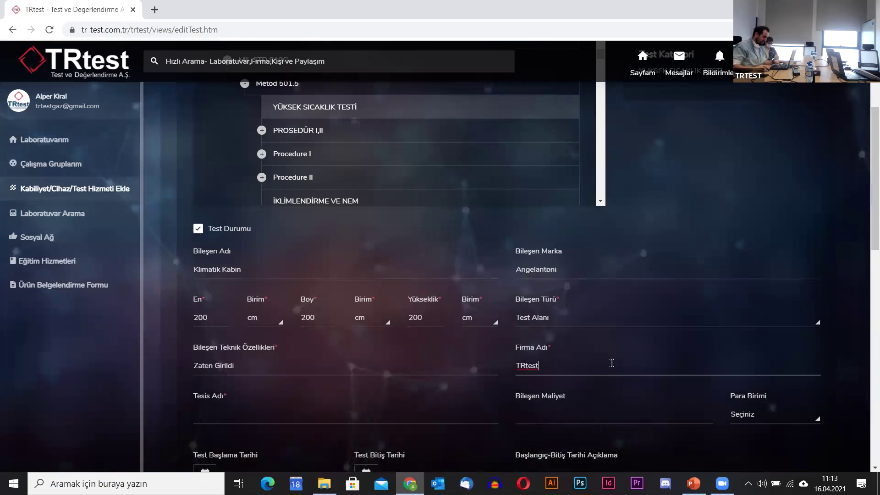
# Set facility TRtest Teknopark Test Merkezi and component cost 100000 in ABD Doları.
pyautogui.scroll(-3, 536, 403)
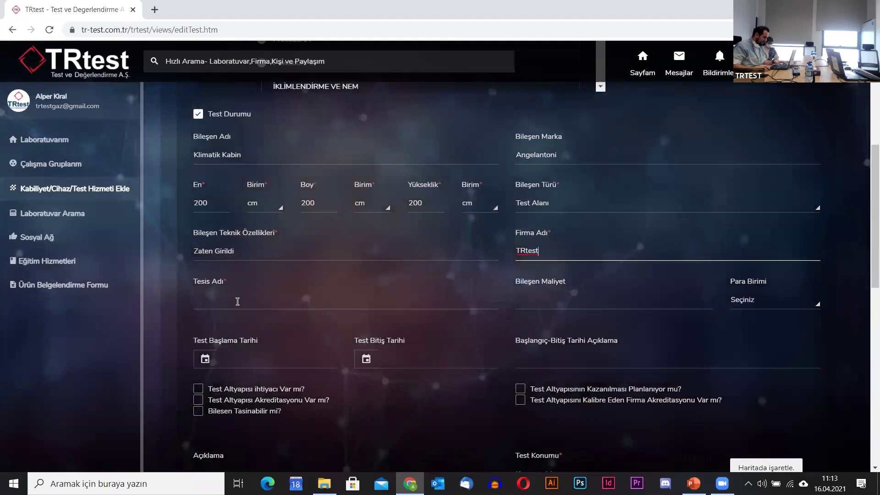
pyautogui.click(238, 303)
pyautogui.write('TRtest')
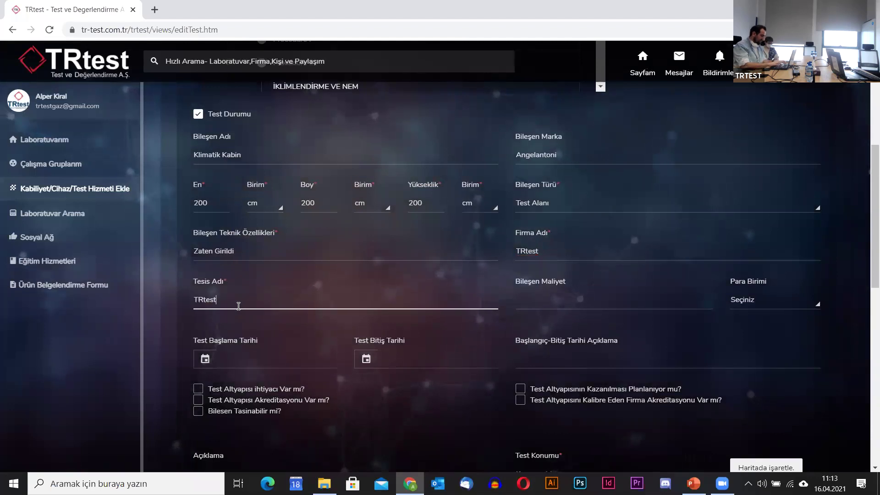
pyautogui.write(' Teknopark Test Merkezi')
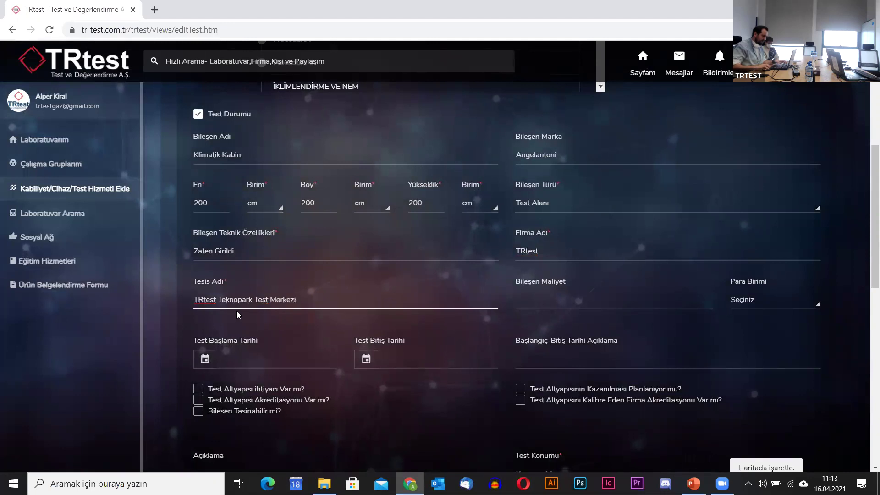
pyautogui.click(542, 299)
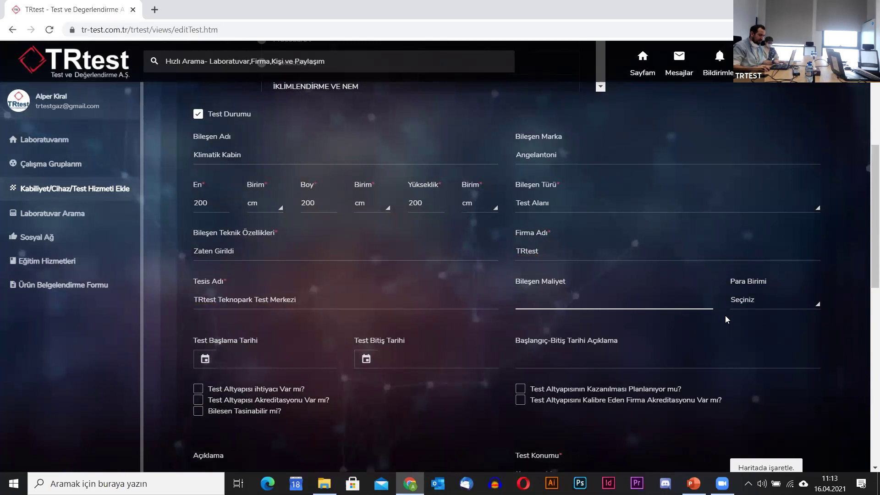
pyautogui.write('100000')
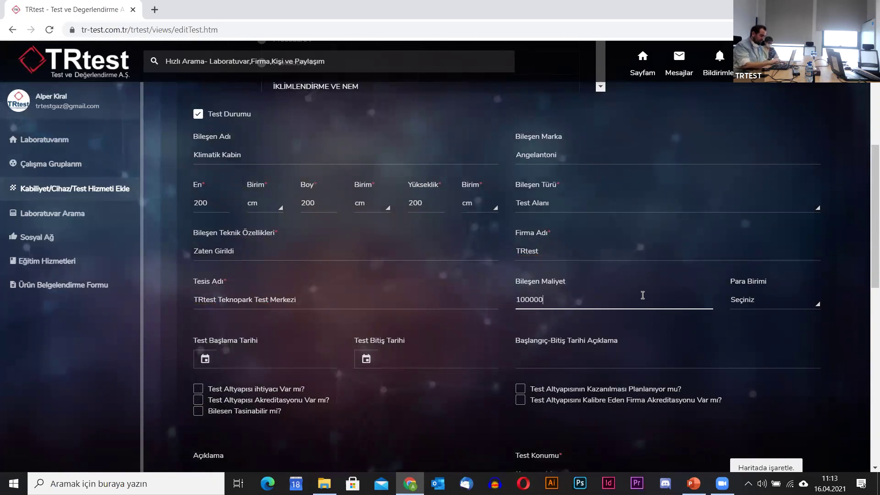
pyautogui.click(769, 304)
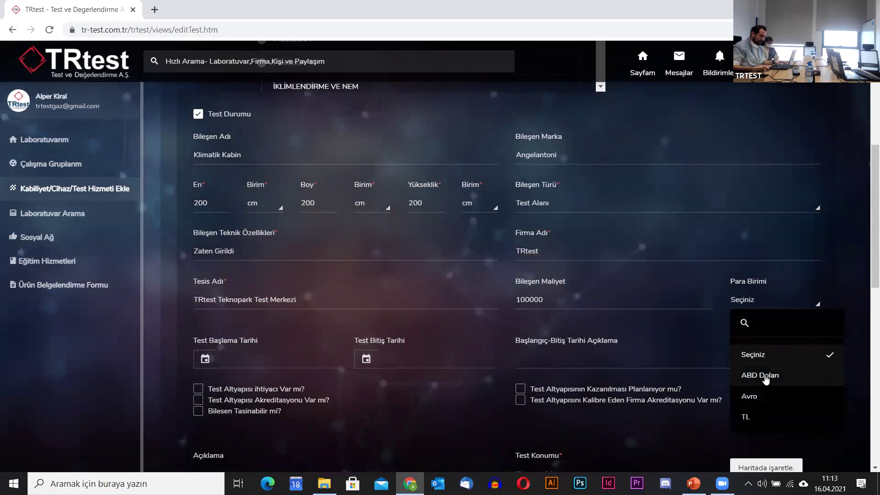
pyautogui.click(766, 373)
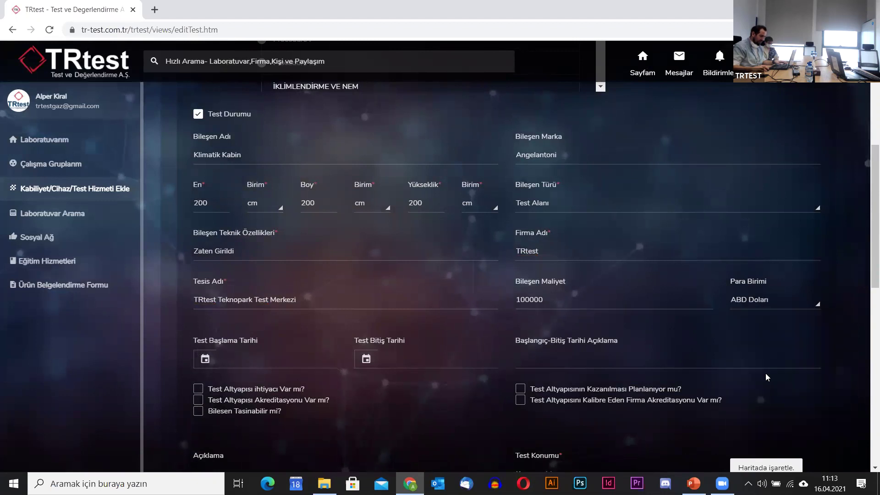
# Set the test period 17-04-2021 to 01-06-2021 and note the cabin is available then.
pyautogui.click(257, 365)
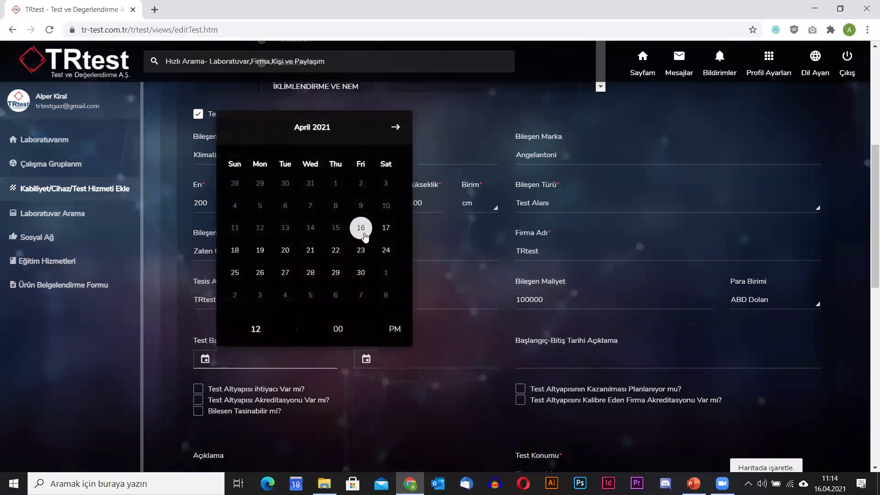
pyautogui.click(386, 228)
pyautogui.click(405, 365)
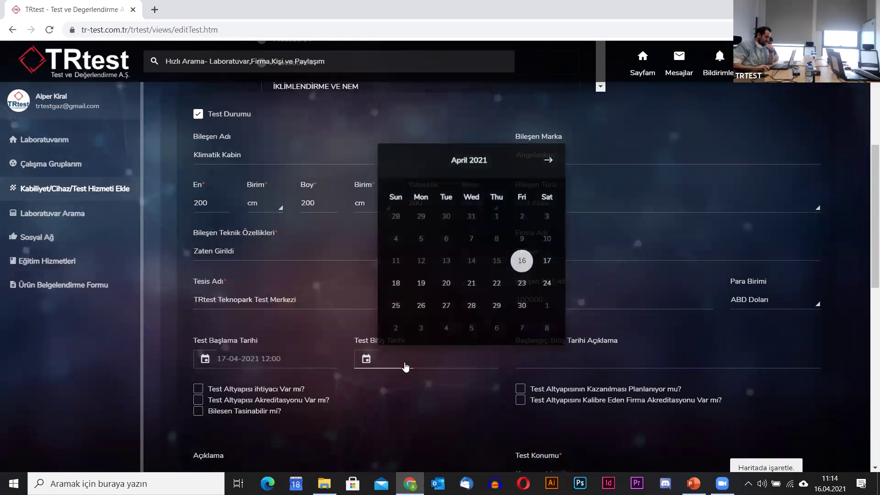
pyautogui.click(548, 161)
pyautogui.click(548, 161)
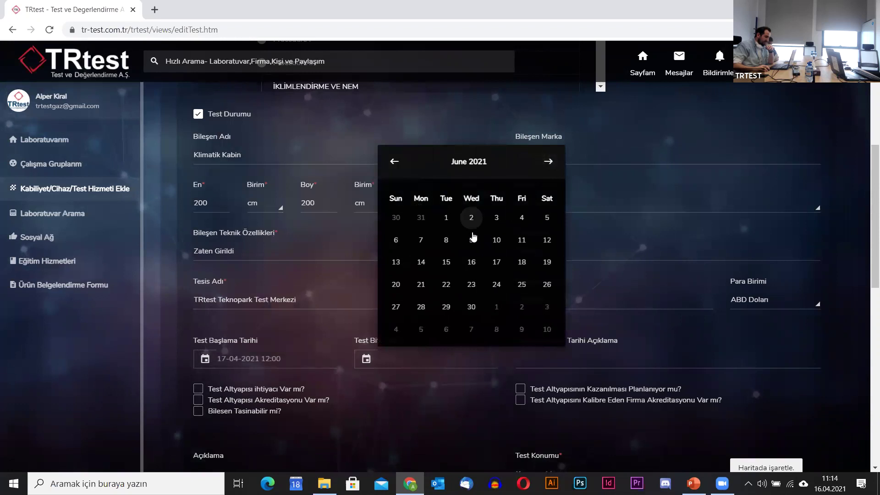
pyautogui.click(445, 219)
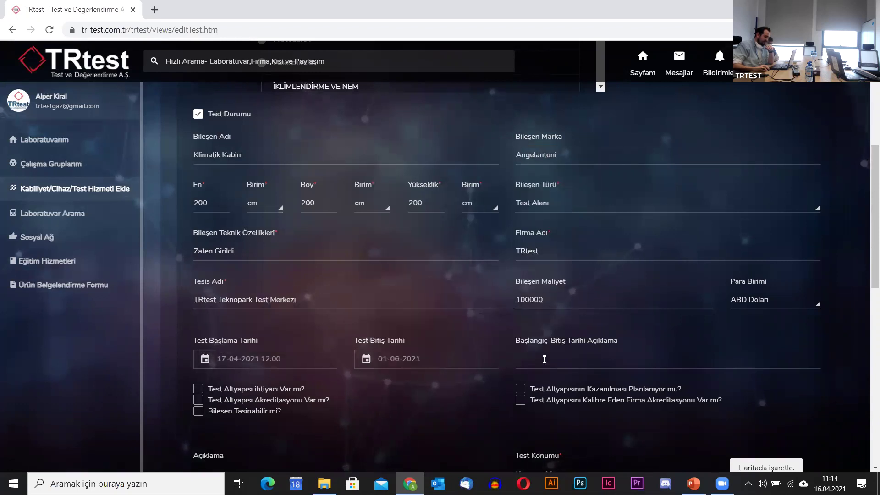
pyautogui.write('Bu t')
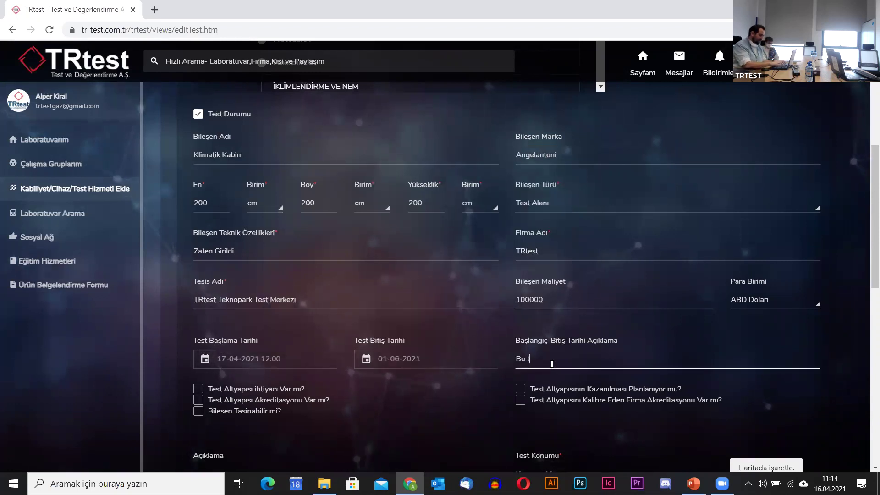
pyautogui.write('arihler arasında ')
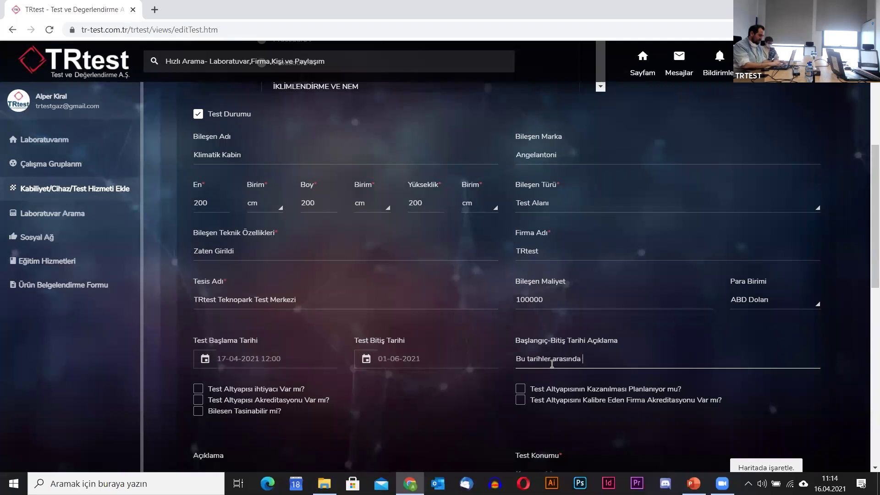
pyautogui.write('kabin müsait durumdadır. Detayl')
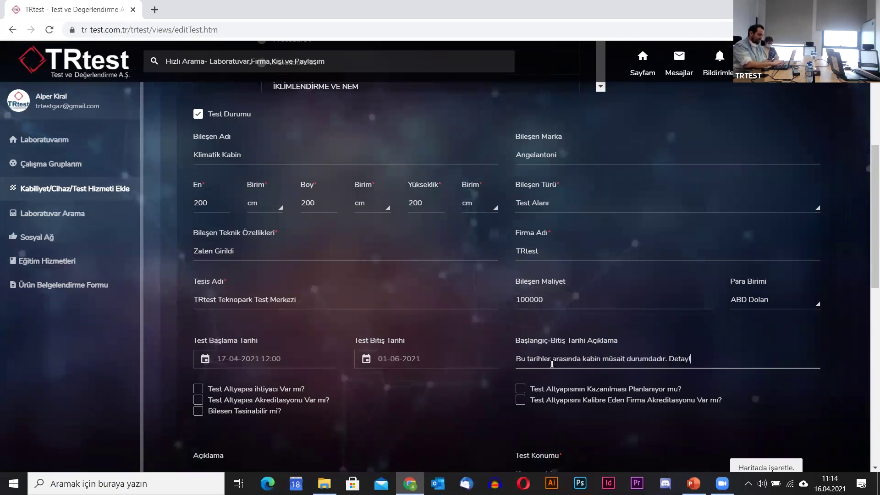
pyautogui.write('ı bilgi için ')
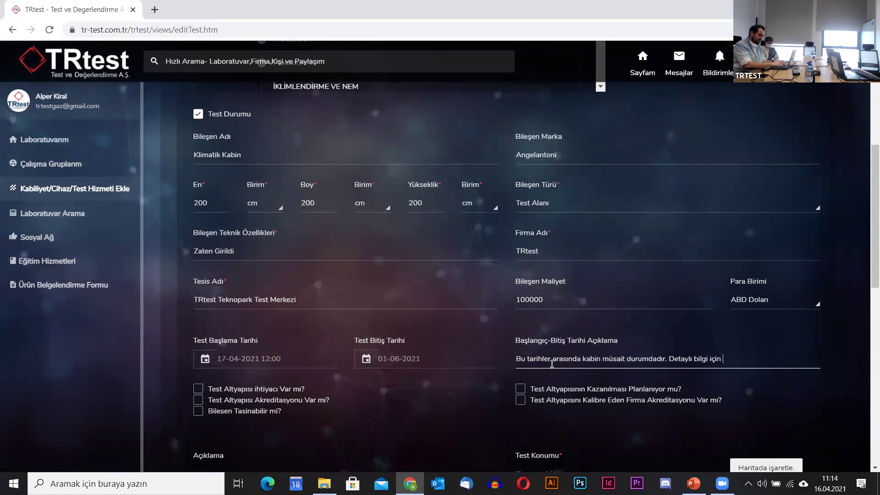
pyautogui.write('lütfen iç')
pyautogui.write('etişime geçin')
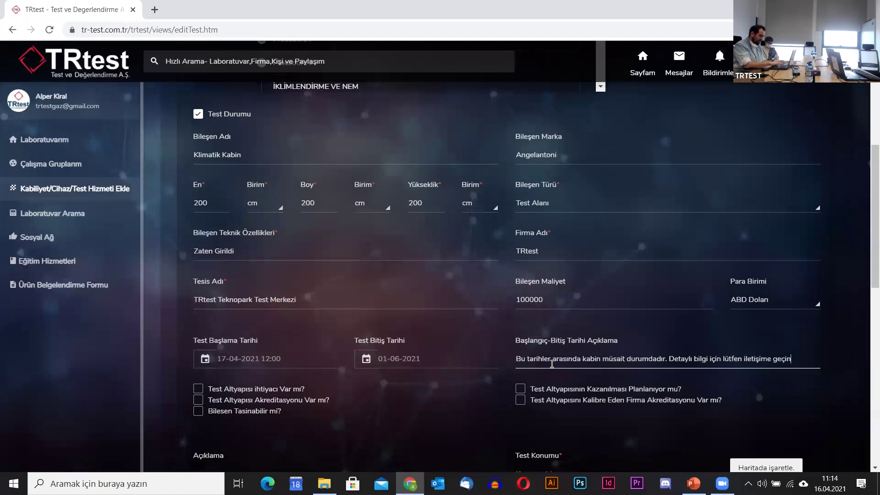
pyautogui.scroll(5, 415, 314)
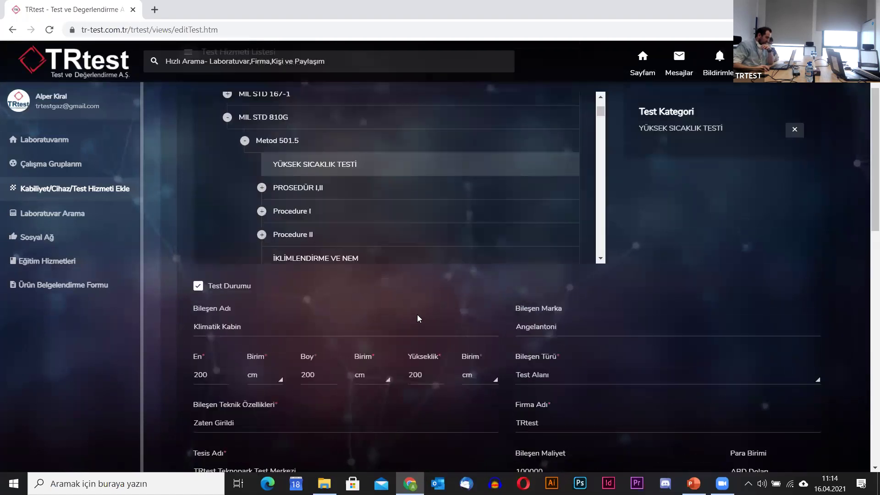
pyautogui.scroll(-12, 406, 320)
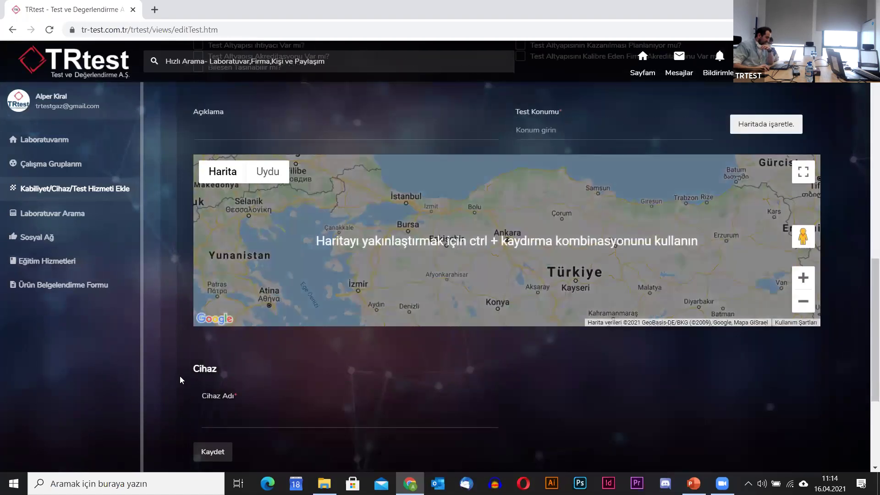
pyautogui.scroll(6, 182, 375)
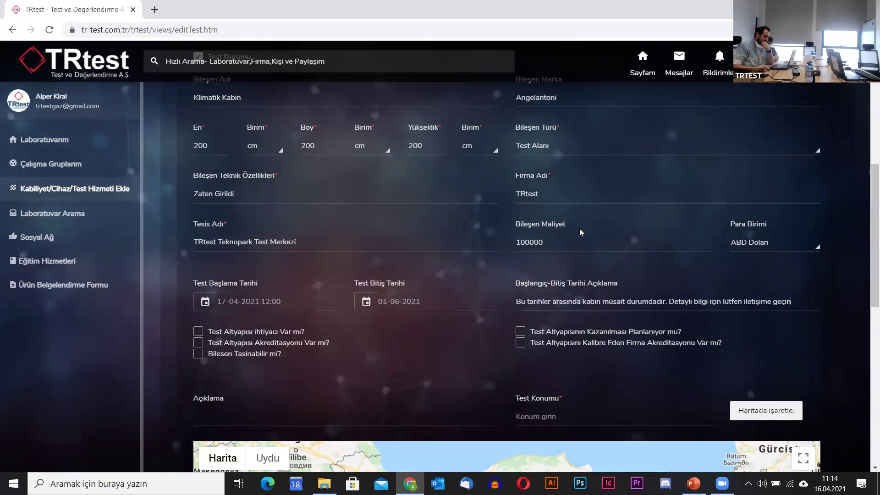
# Tick the Test Altyapısı ihtiyacı and Test Altyapısı Akreditasyonu checkboxes.
pyautogui.click(199, 332)
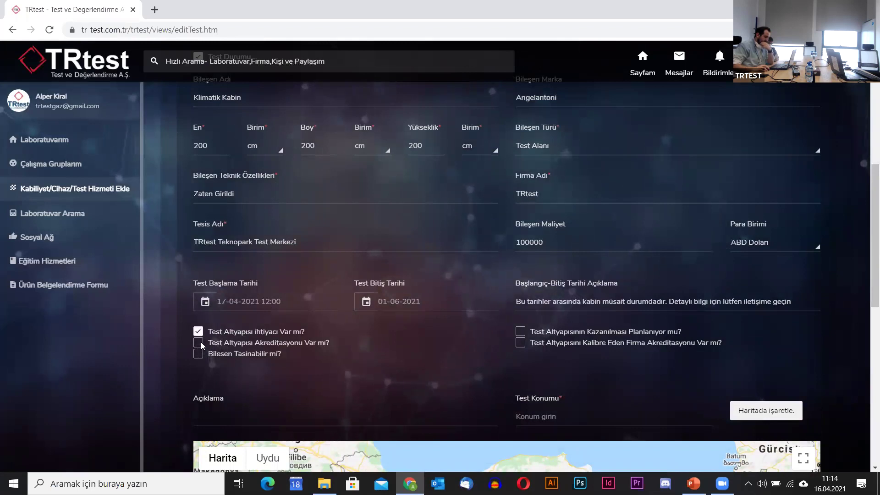
pyautogui.click(201, 344)
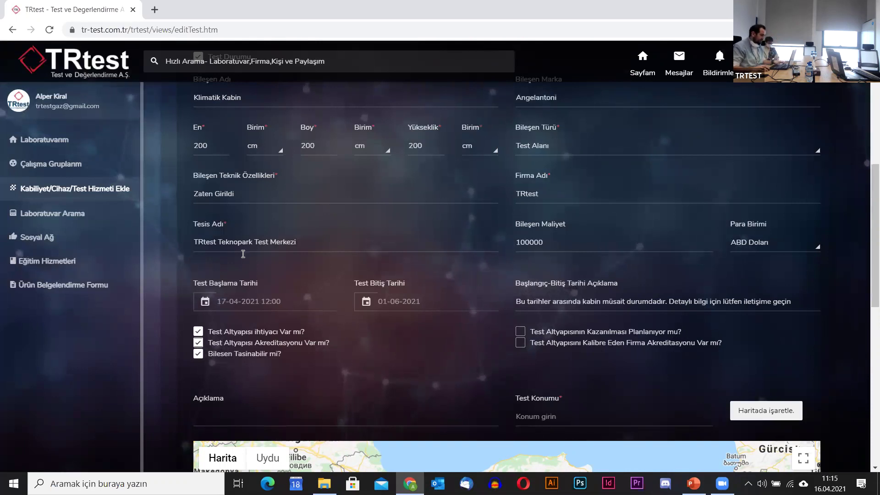
pyautogui.scroll(-3, 375, 330)
# Set the Test Konumu to Teknopark Ankara and place its marker on the map.
pyautogui.click(578, 302)
pyautogui.write('Teknıpa')
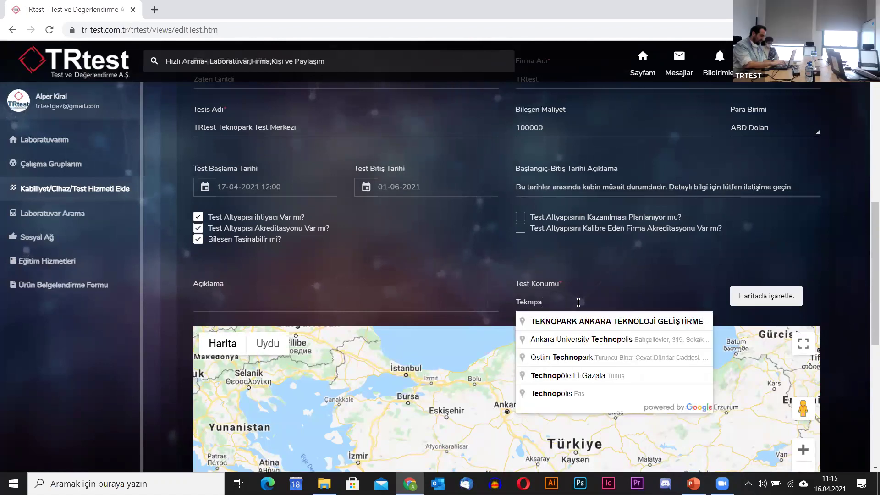
pyautogui.press('BackSpace')
pyautogui.press('BackSpace')
pyautogui.press('BackSpace')
pyautogui.write('opark')
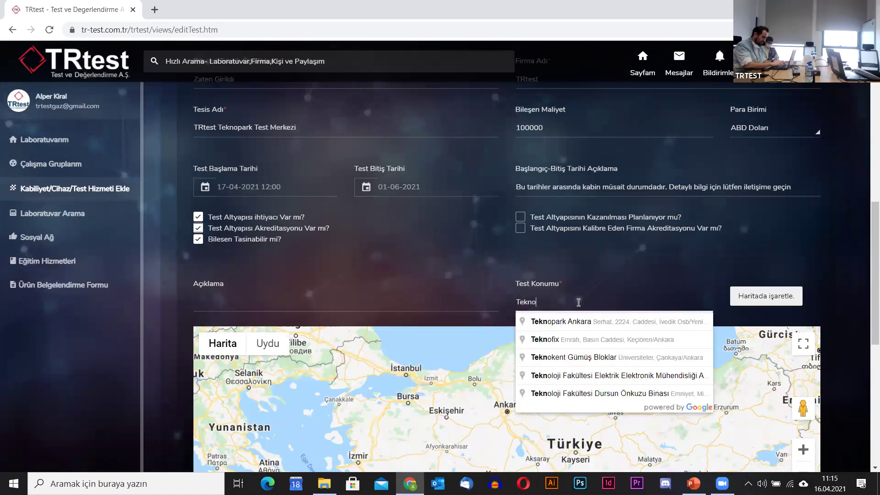
pyautogui.click(577, 322)
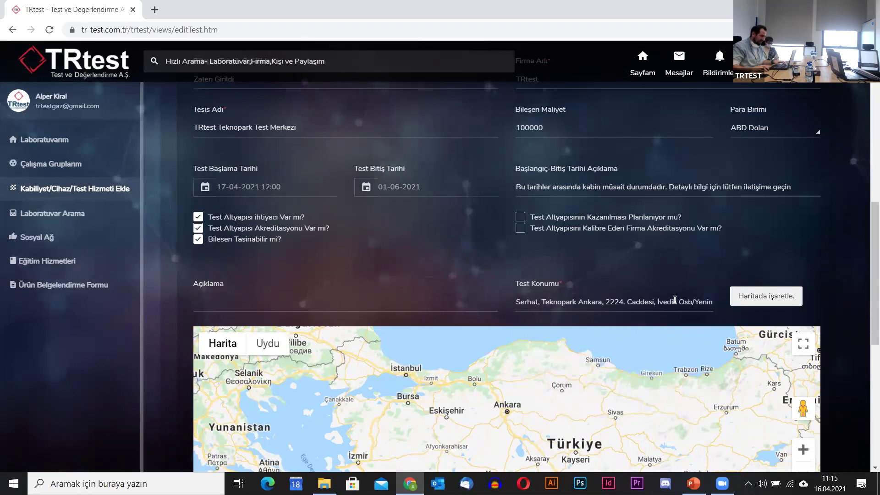
pyautogui.click(771, 297)
# Choose Klimatik Kabin as the Cihaz Adı and save the test entry.
pyautogui.scroll(-1, 200, 275)
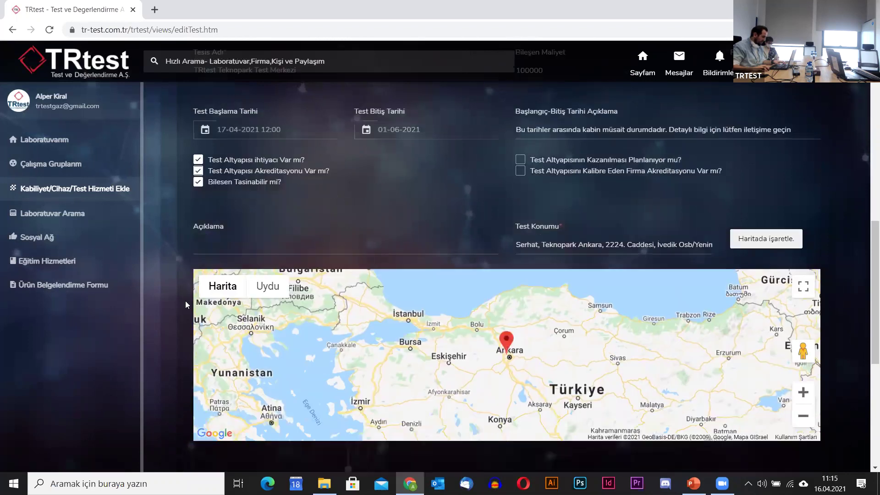
pyautogui.click(250, 251)
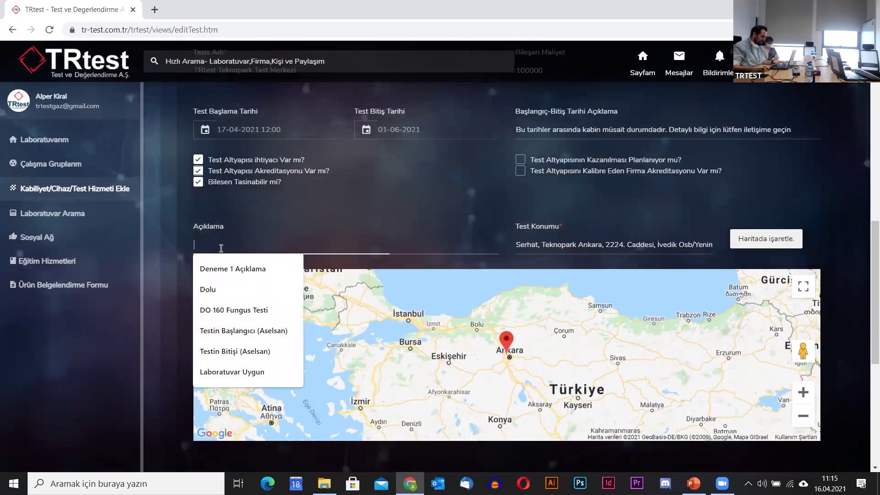
pyautogui.click(176, 289)
pyautogui.scroll(-4, 170, 304)
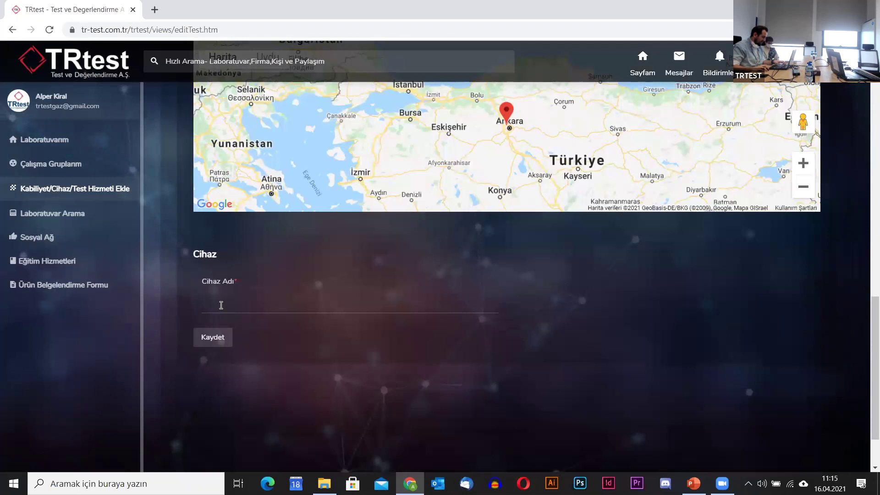
pyautogui.click(250, 305)
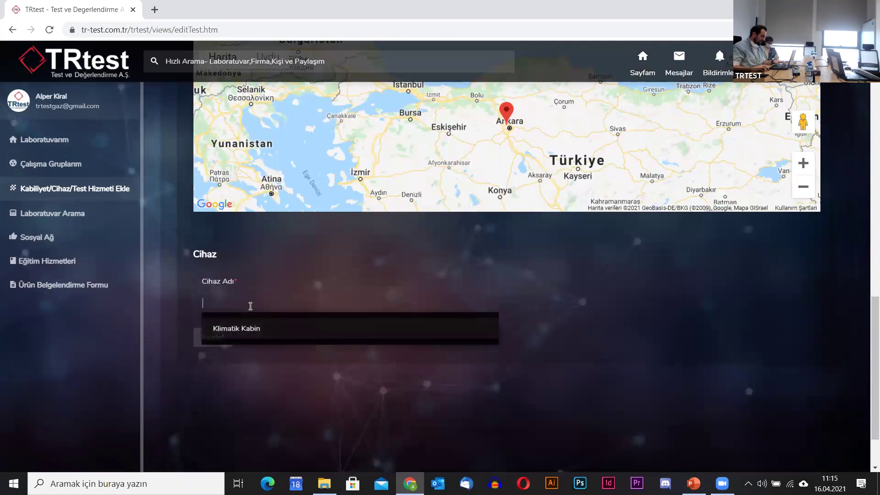
pyautogui.click(248, 329)
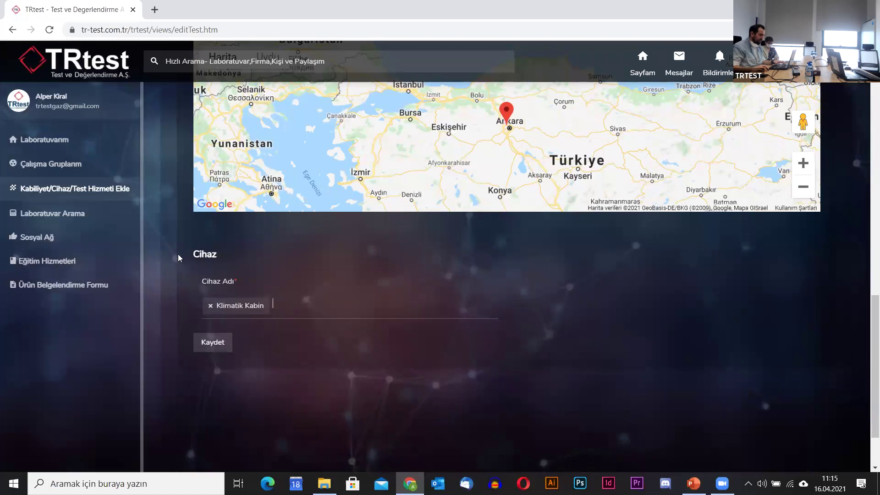
pyautogui.click(217, 346)
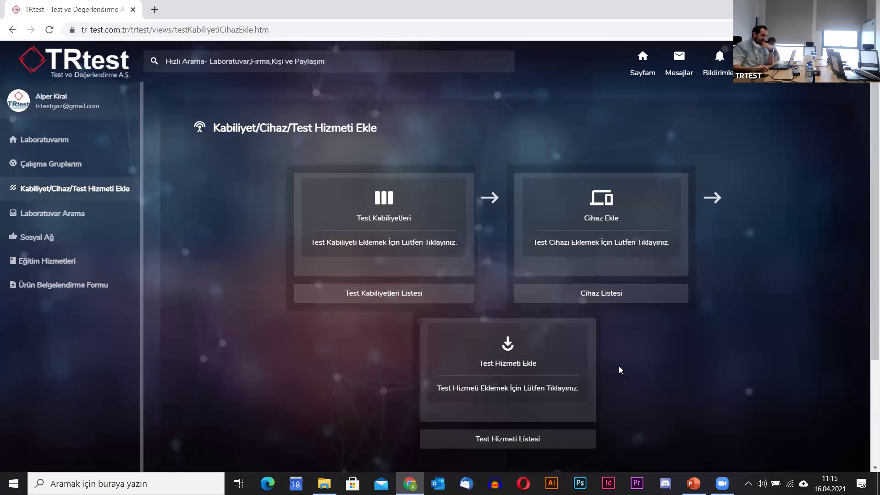
# Expand the Sosyal Ağ section in the sidebar.
pyautogui.scroll(-3, 623, 358)
pyautogui.scroll(3, 652, 345)
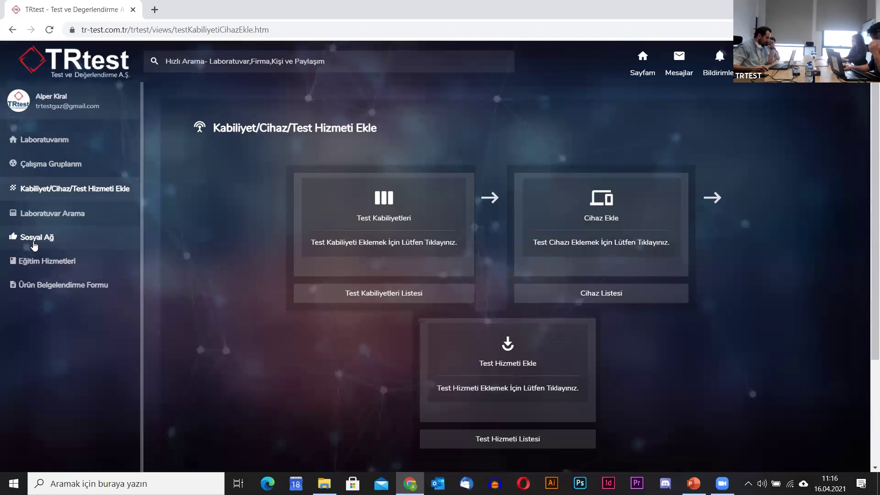
pyautogui.click(34, 242)
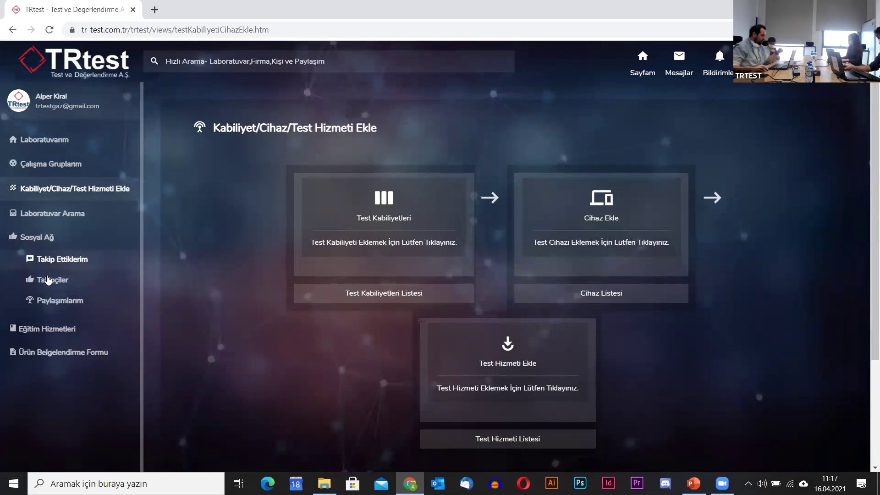
# Expand the Takip Ettiklerim, Takipçiler and Paylaşımlarım sub-sections.
pyautogui.click(52, 260)
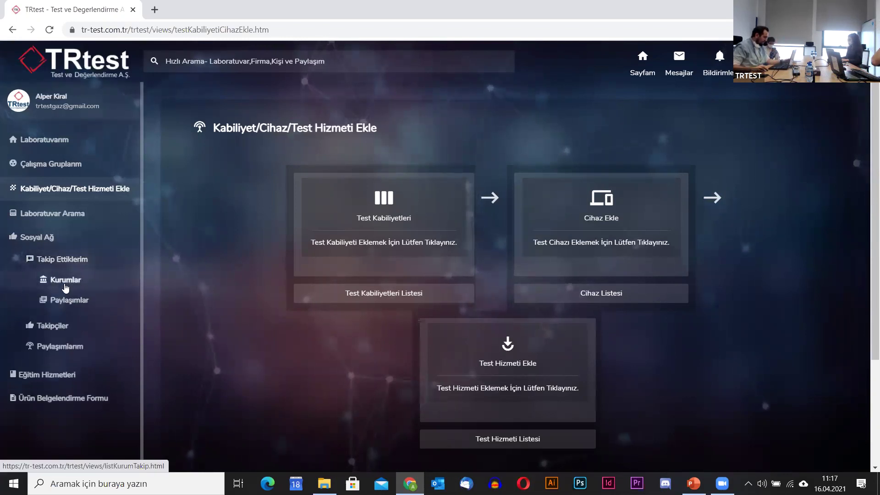
pyautogui.click(55, 327)
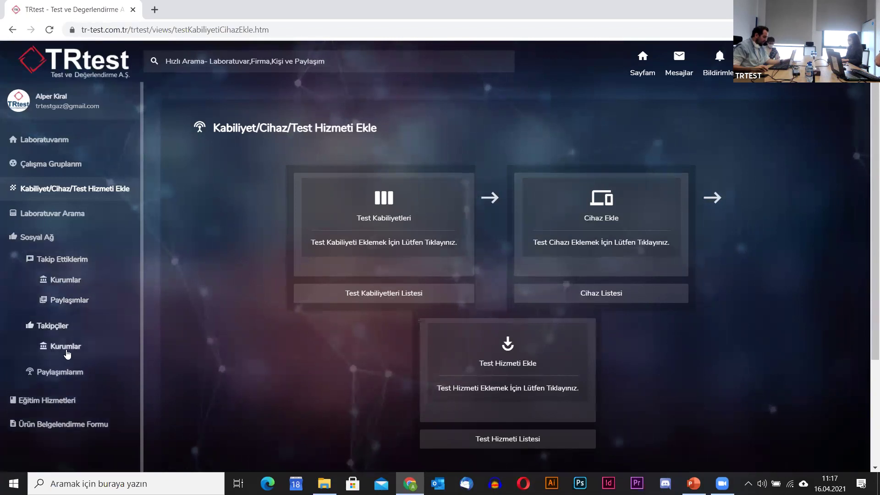
pyautogui.click(51, 372)
pyautogui.scroll(-3, 92, 402)
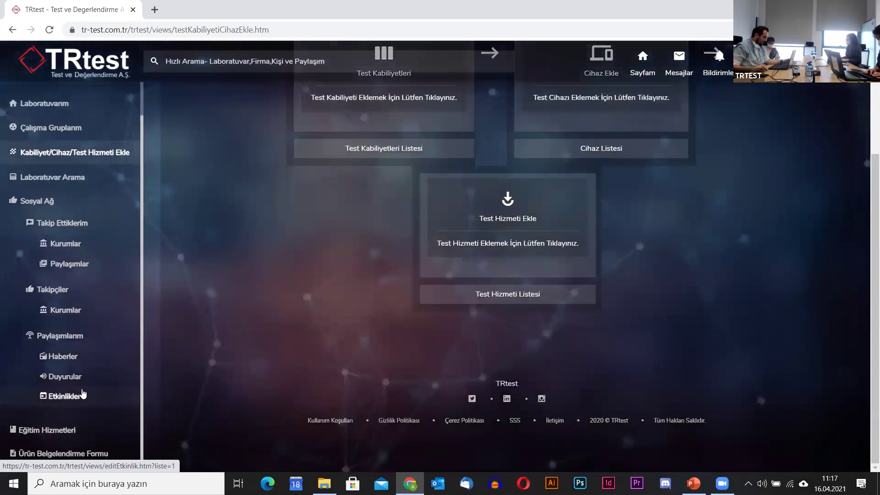
# View Profil Ayarları from the account menu, then go to the lab's Sayfam page.
pyautogui.click(869, 65)
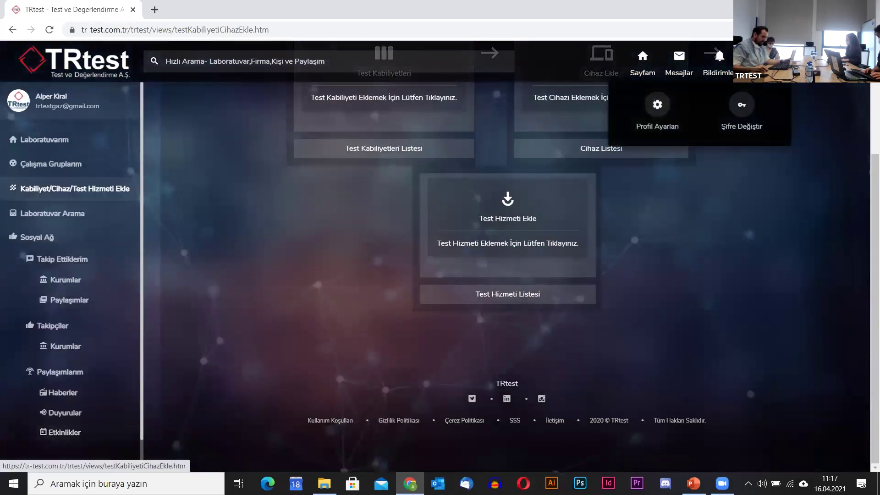
pyautogui.click(660, 113)
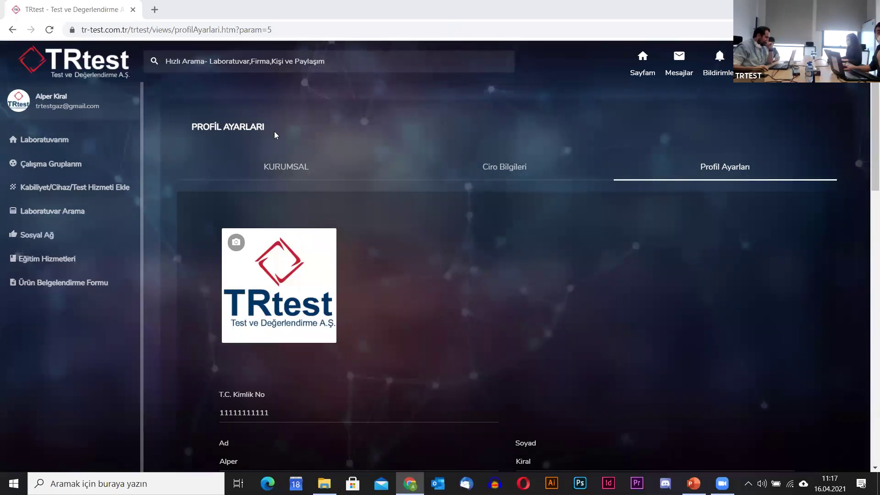
pyautogui.scroll(-1, 370, 137)
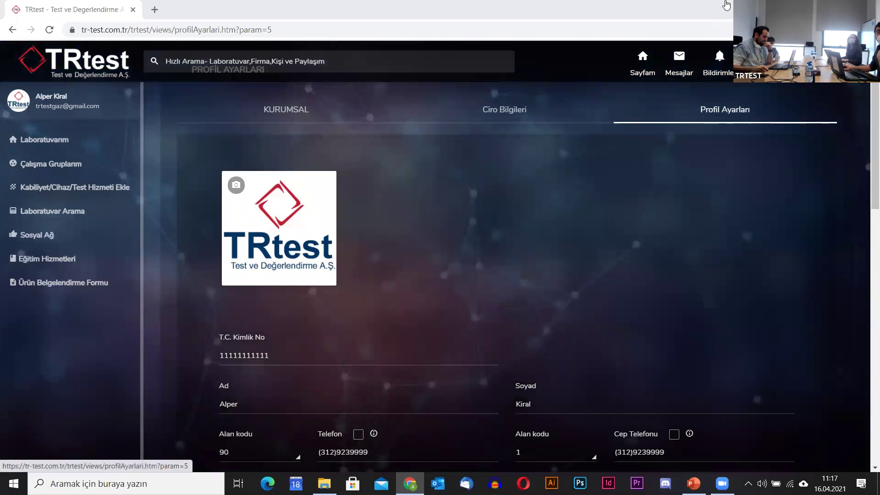
pyautogui.click(653, 75)
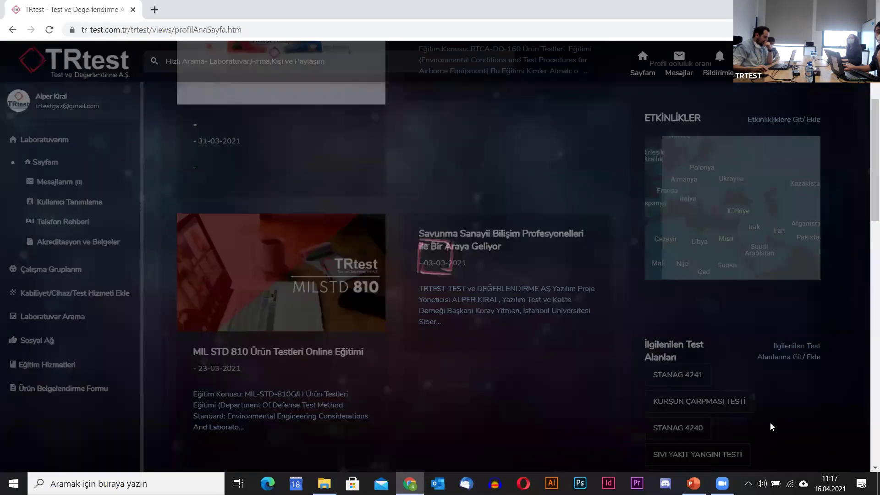
pyautogui.scroll(-4, 530, 189)
pyautogui.scroll(3, 373, 95)
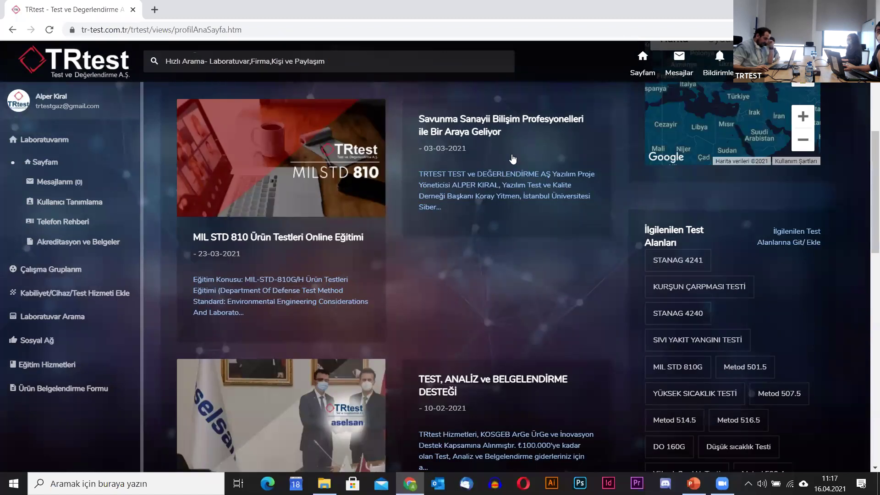
pyautogui.scroll(4, 562, 293)
pyautogui.scroll(-4, 736, 292)
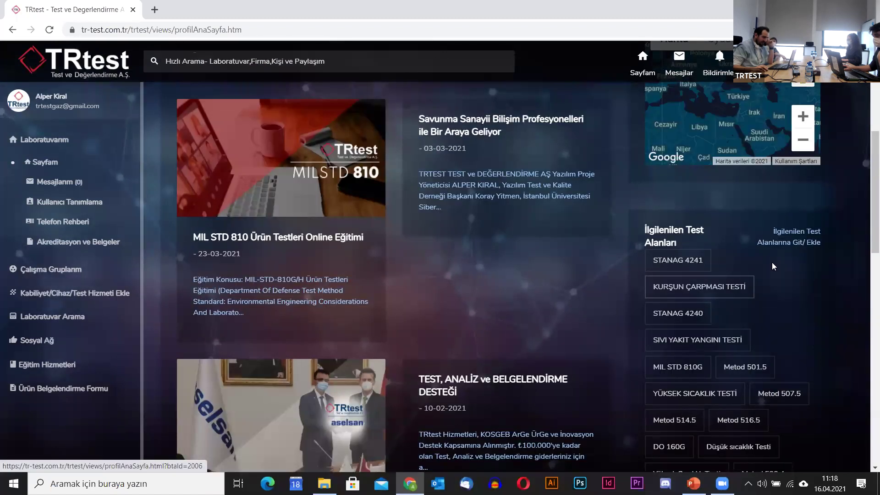
pyautogui.scroll(-1, 705, 221)
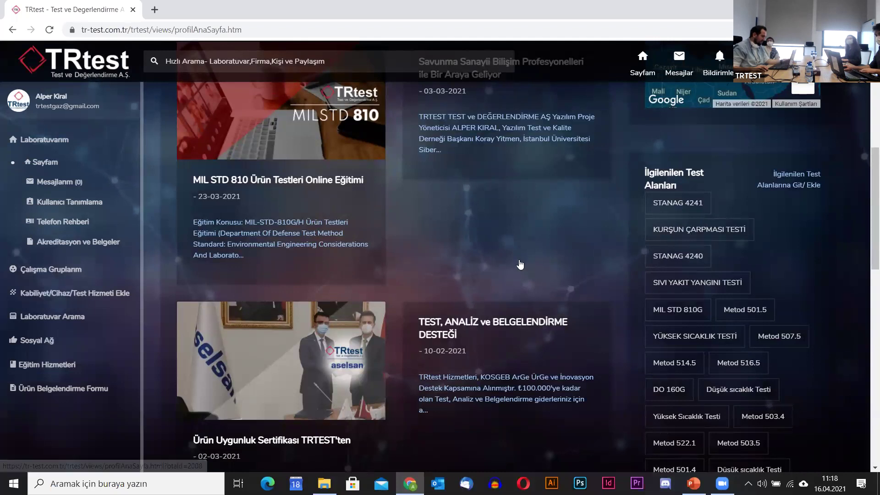
pyautogui.scroll(5, 529, 262)
pyautogui.scroll(1, 530, 262)
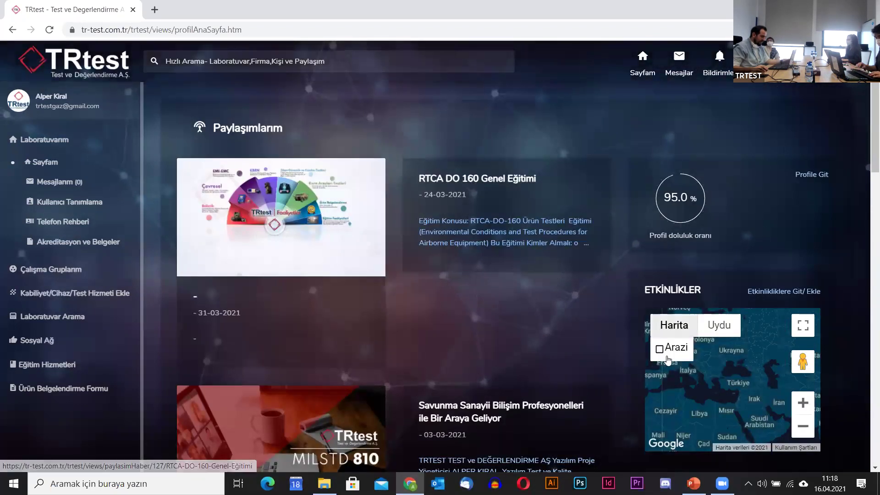
pyautogui.scroll(-4, 658, 348)
pyautogui.scroll(-1, 779, 343)
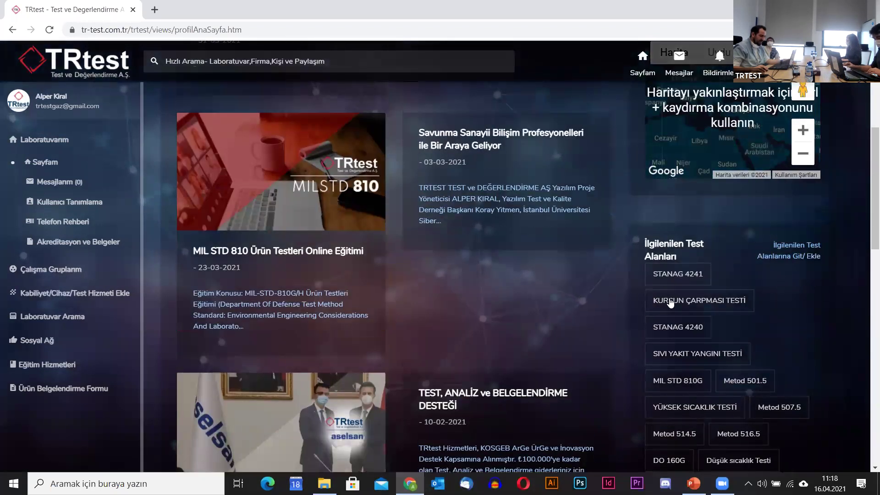
pyautogui.scroll(-4, 664, 330)
pyautogui.scroll(2, 546, 356)
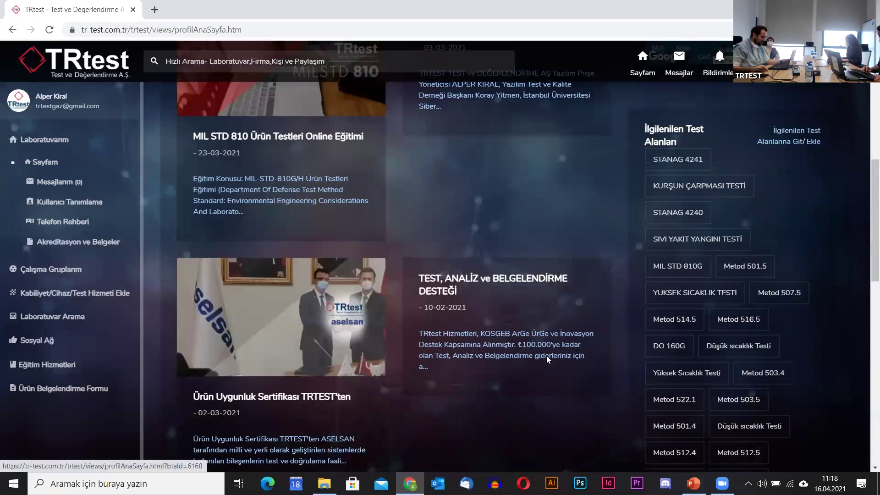
pyautogui.scroll(6, 546, 356)
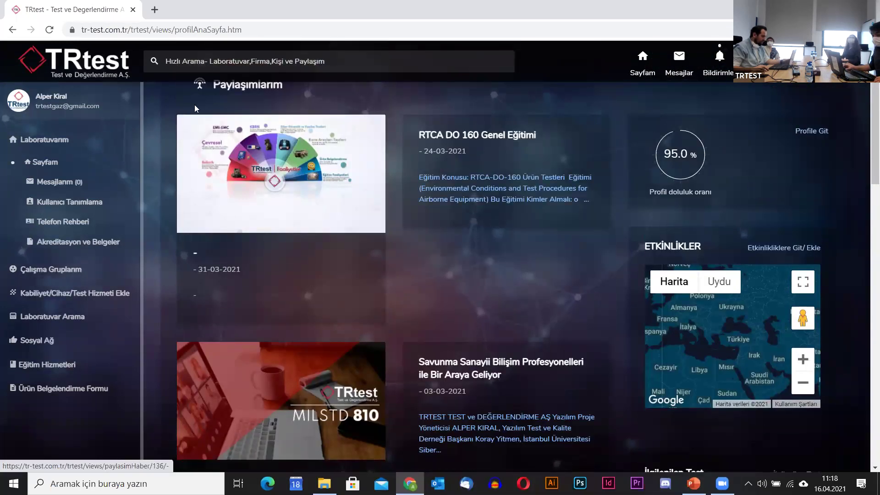
pyautogui.scroll(1, 206, 128)
pyautogui.scroll(-2, 523, 198)
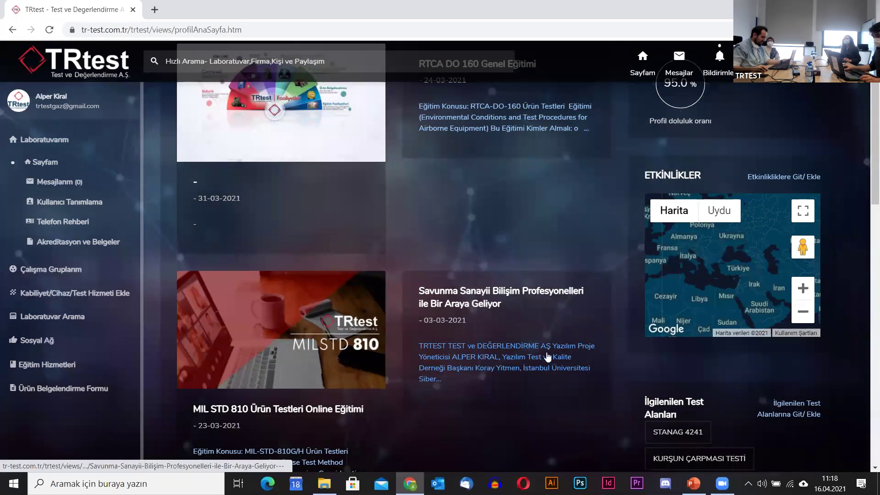
pyautogui.scroll(-2, 438, 333)
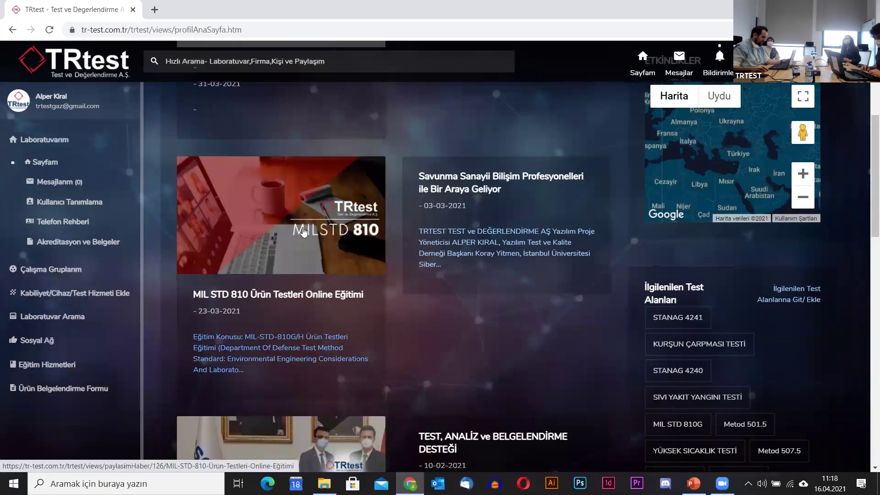
pyautogui.scroll(-4, 302, 231)
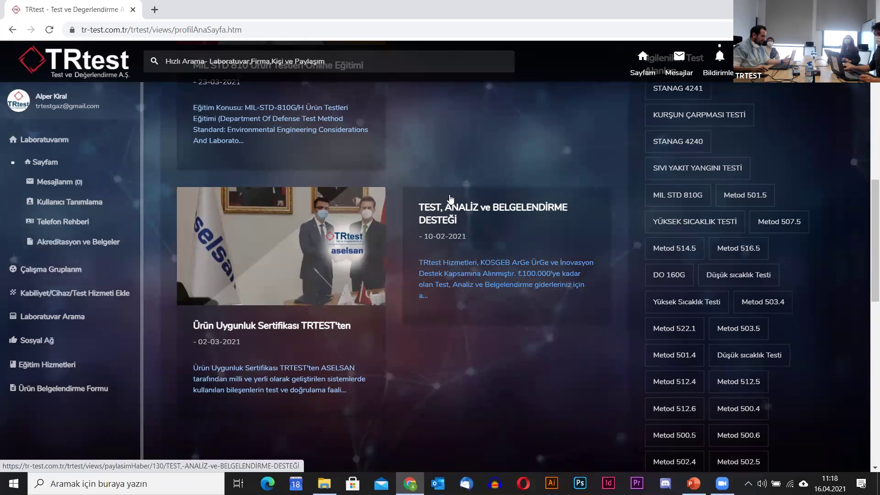
pyautogui.scroll(5, 470, 208)
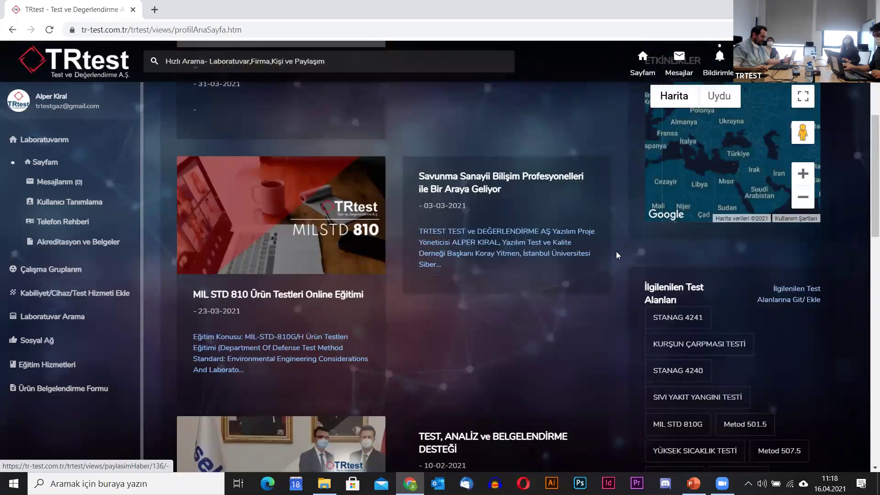
pyautogui.scroll(5, 373, 179)
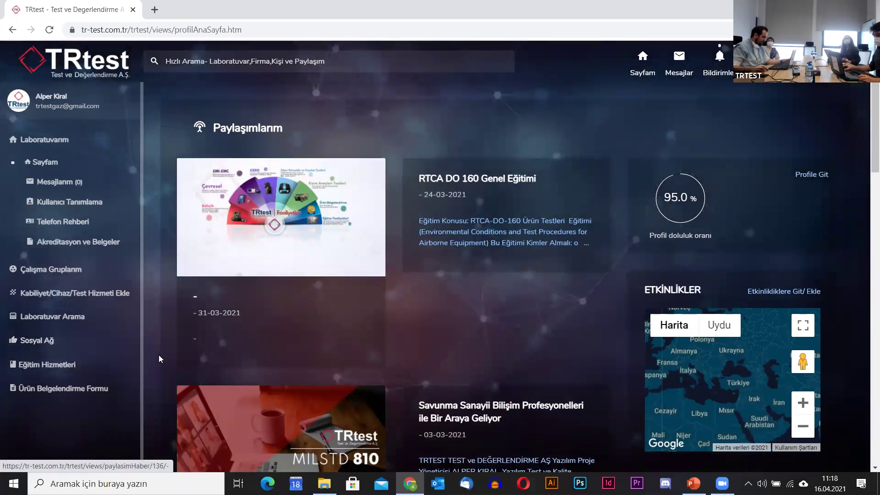
pyautogui.click(40, 341)
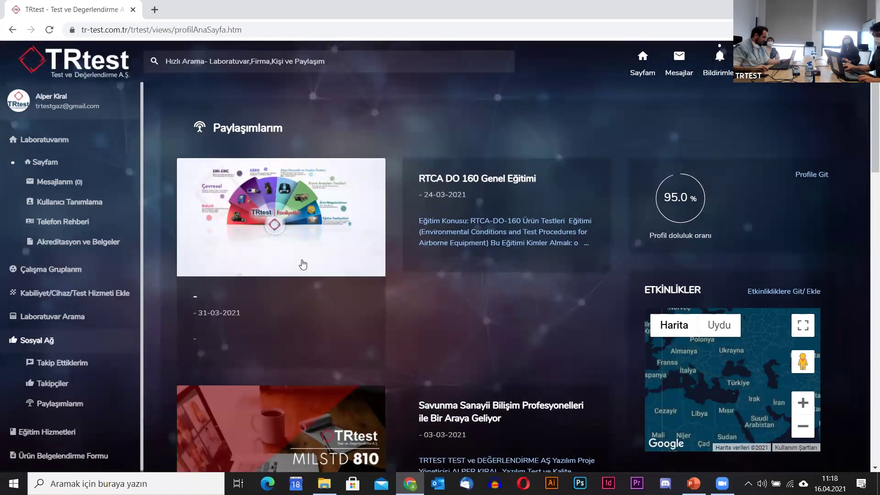
pyautogui.click(67, 366)
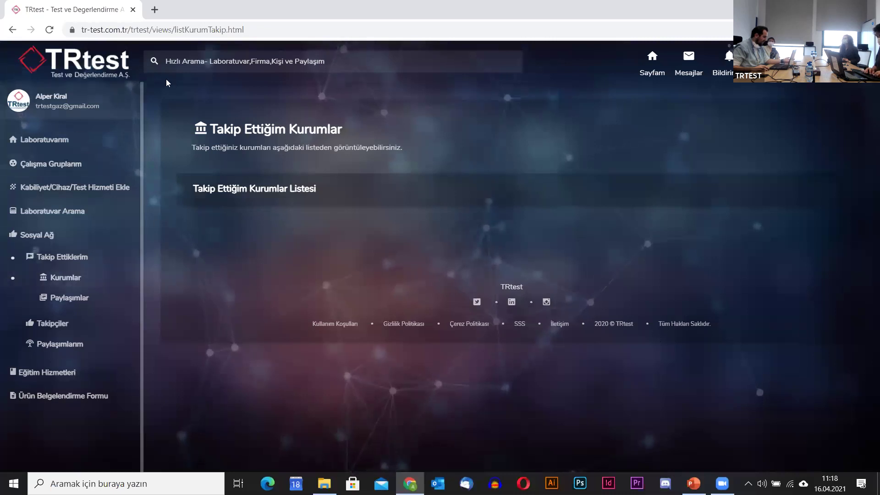
pyautogui.click(63, 261)
pyautogui.click(46, 236)
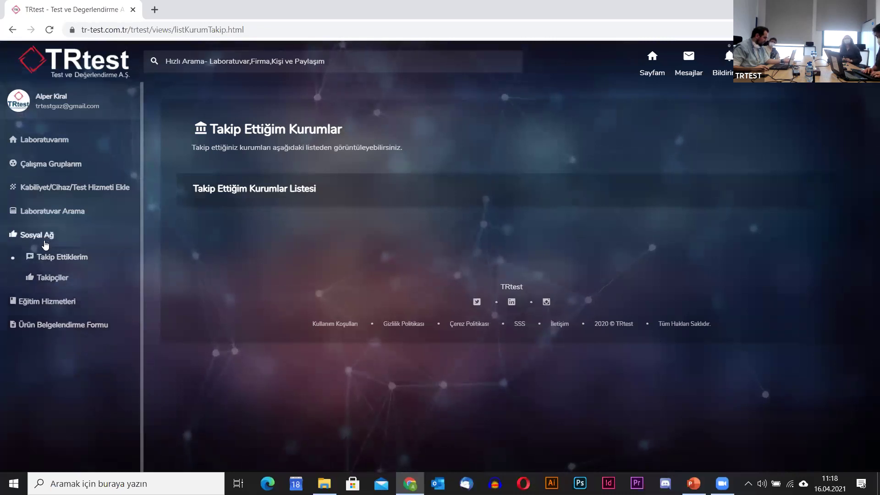
pyautogui.click(55, 144)
pyautogui.click(29, 173)
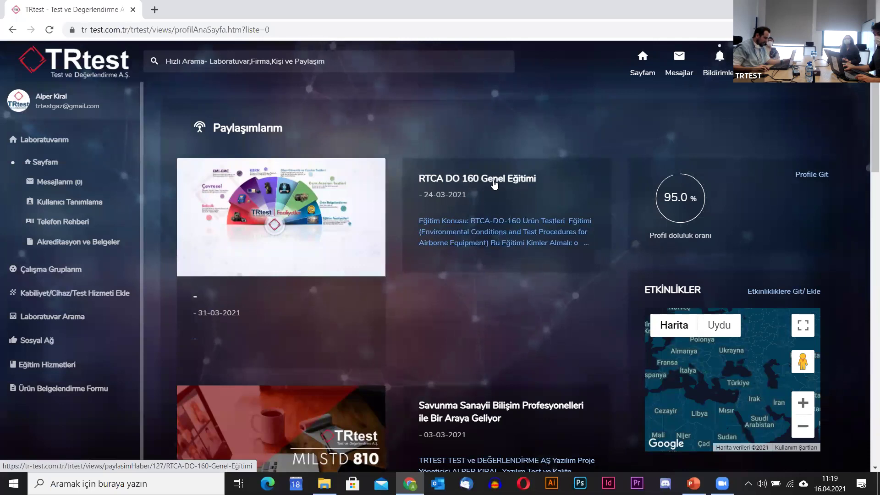
# Follow the RTCA DO 160 Genel Eğitimi post and acknowledge the confirmation.
pyautogui.click(460, 175)
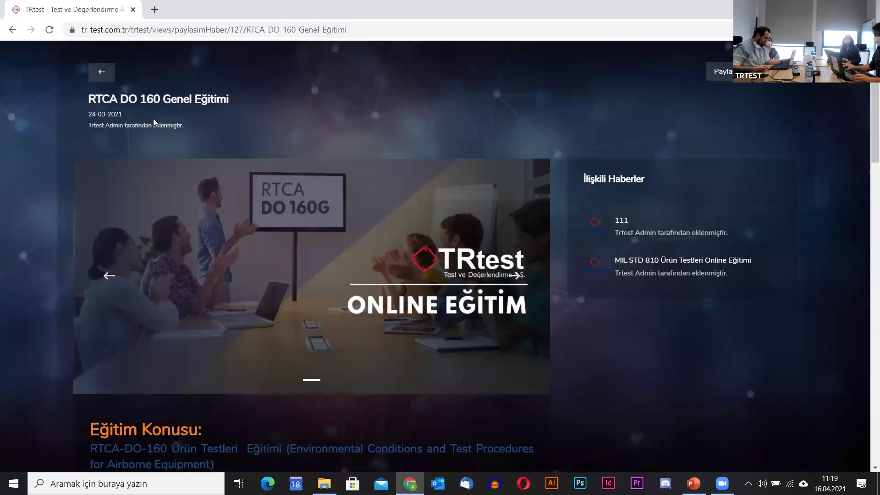
pyautogui.click(722, 71)
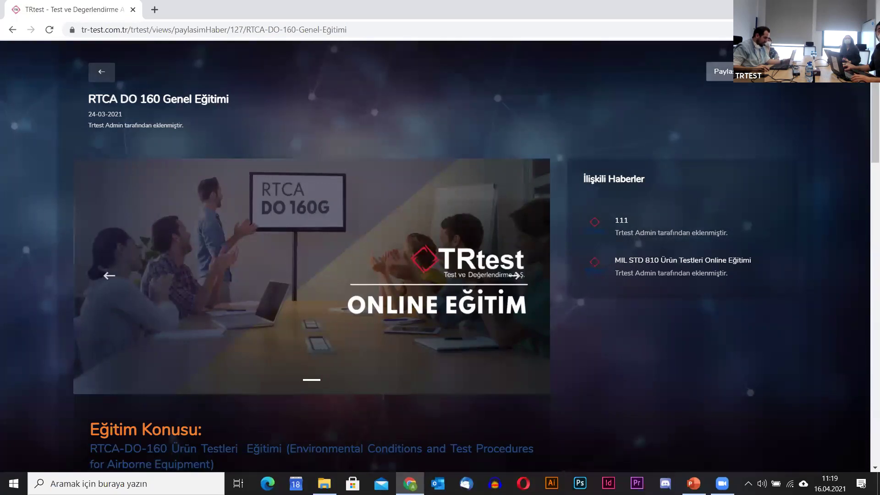
pyautogui.click(543, 95)
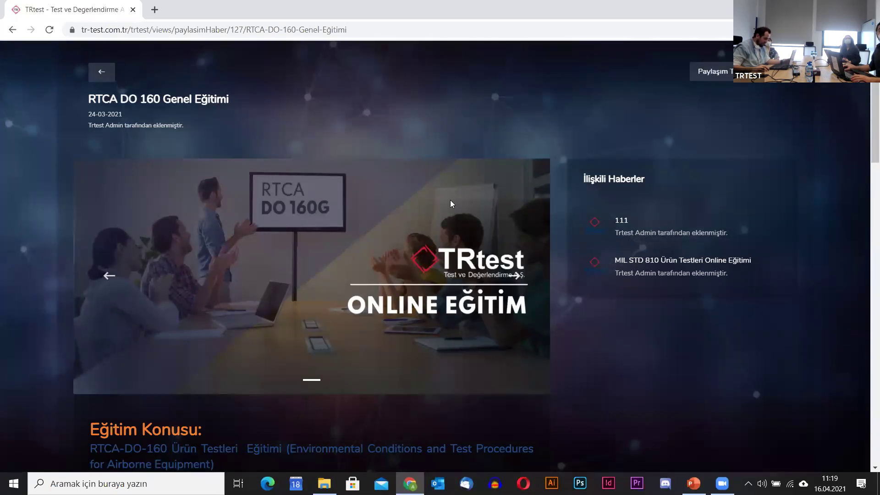
# View related news item 111, return to the profile page, and search the portal for 'trtest'.
pyautogui.scroll(-3, 450, 200)
pyautogui.click(596, 122)
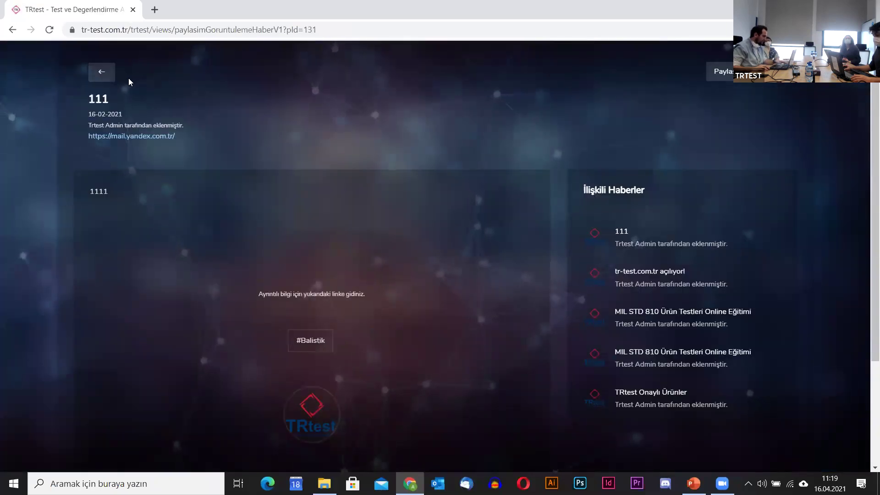
pyautogui.click(101, 72)
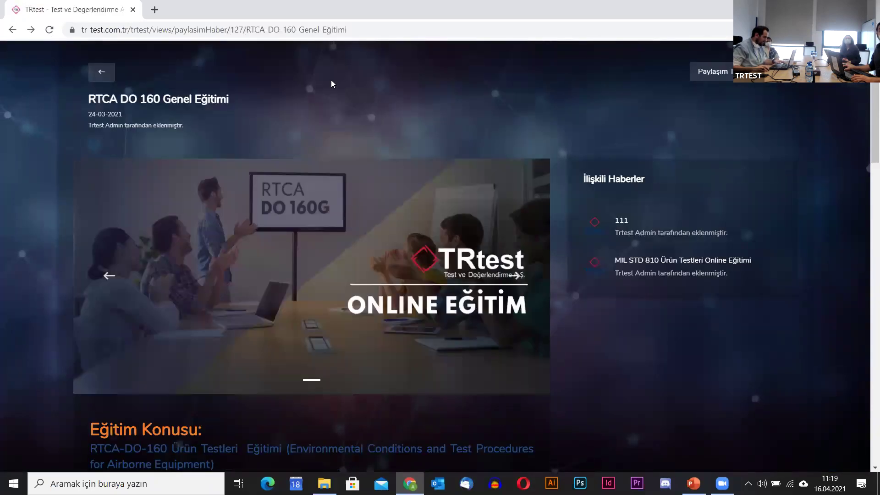
pyautogui.click(103, 74)
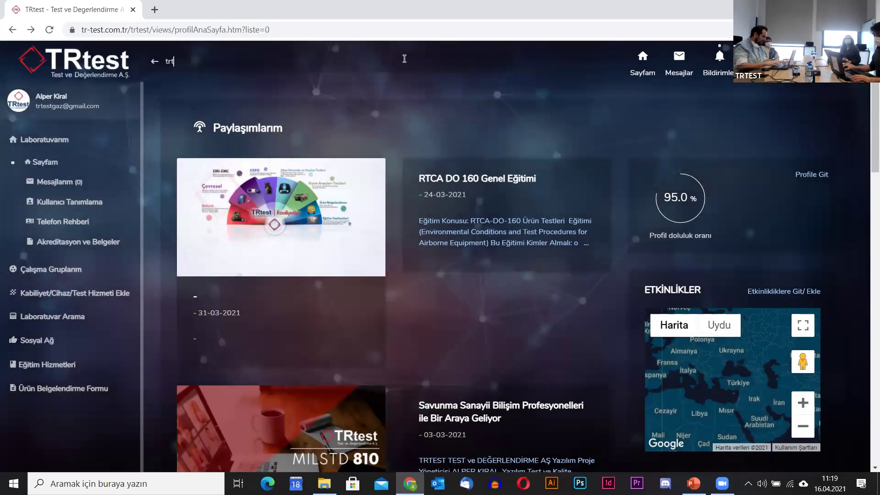
pyautogui.press('Return')
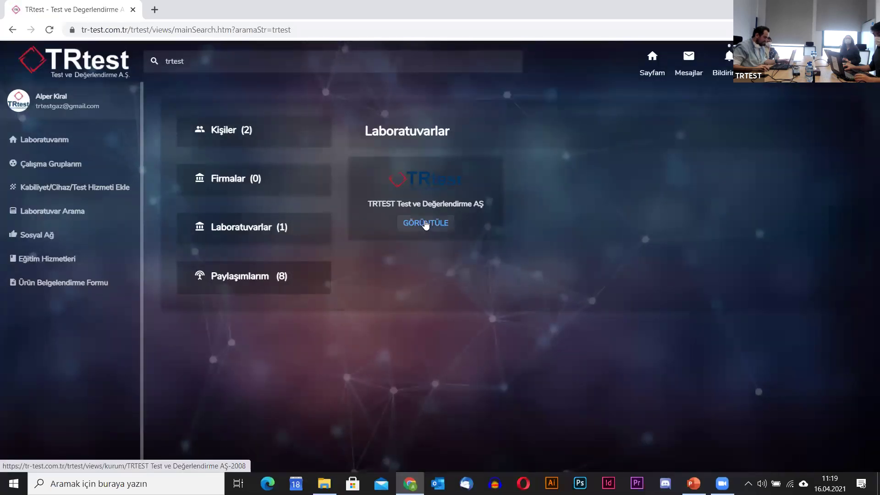
# Follow the TRTEST Test ve Değerlendirme AŞ institution from its profile, then go back to the results.
pyautogui.click(425, 221)
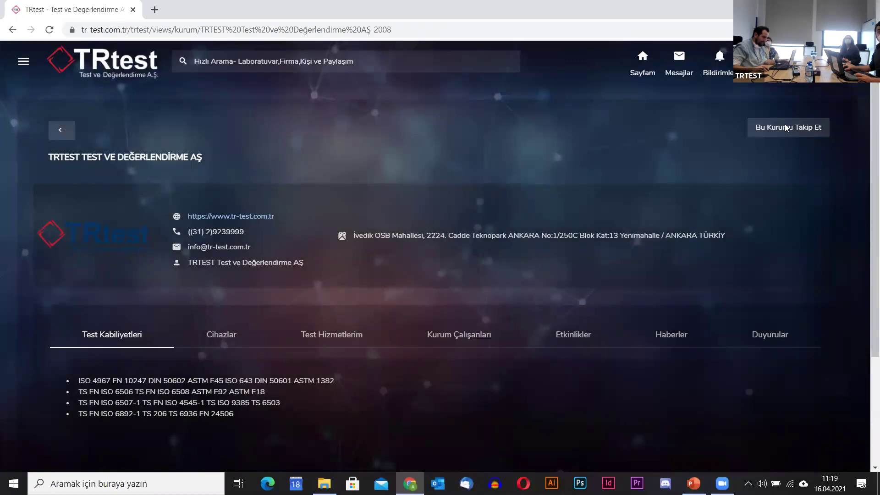
pyautogui.click(786, 128)
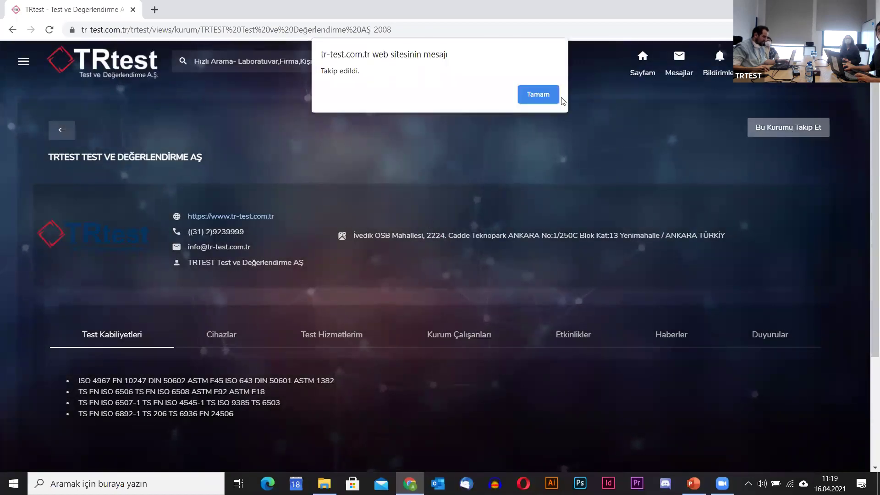
pyautogui.click(542, 97)
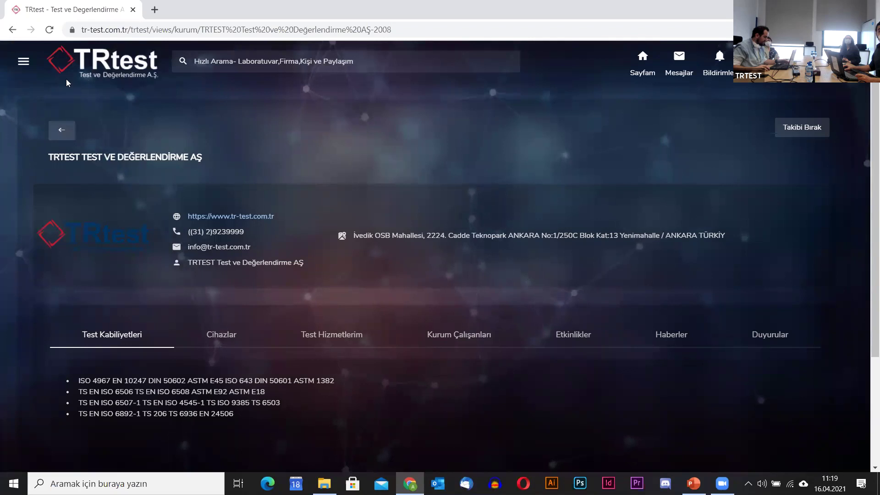
pyautogui.click(62, 133)
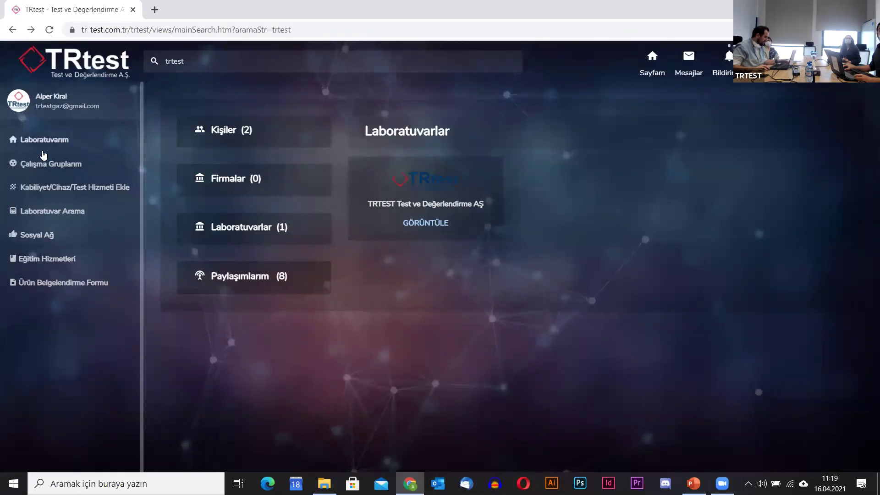
# Review followed Kurumlar and Paylaşımlar, then open Çalışma Gruplarım from the newest notification.
pyautogui.click(48, 236)
pyautogui.click(51, 258)
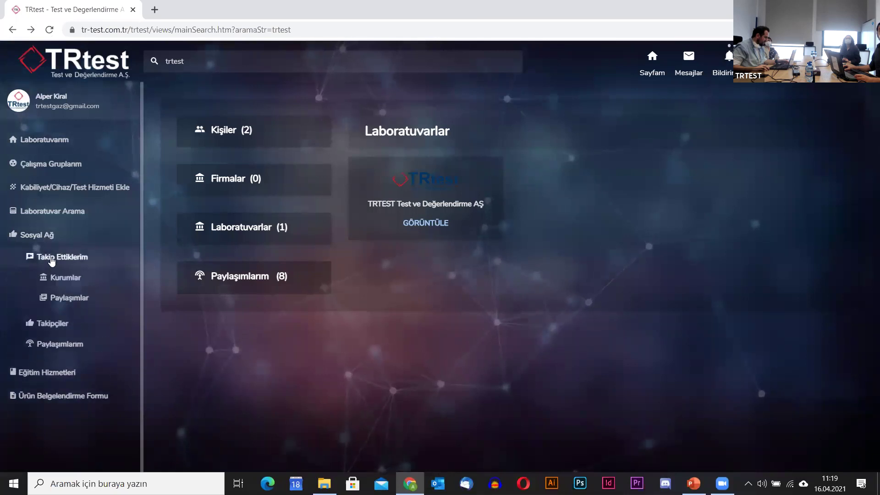
pyautogui.click(59, 284)
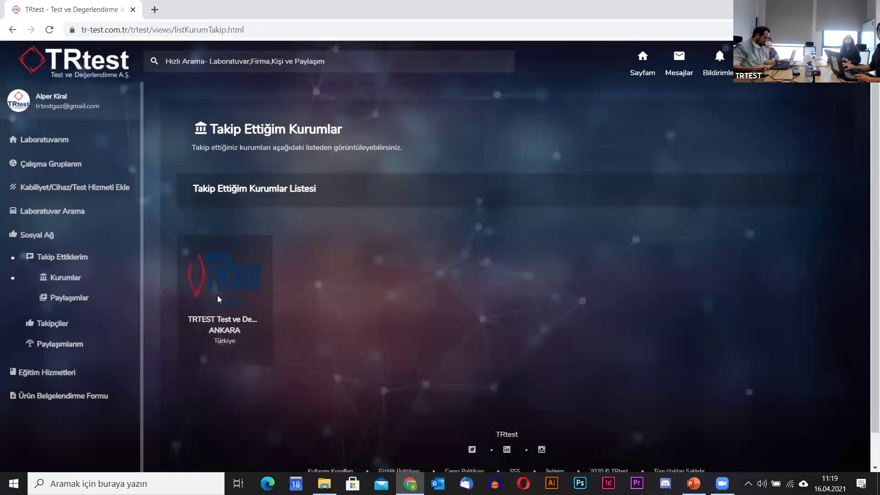
pyautogui.click(64, 301)
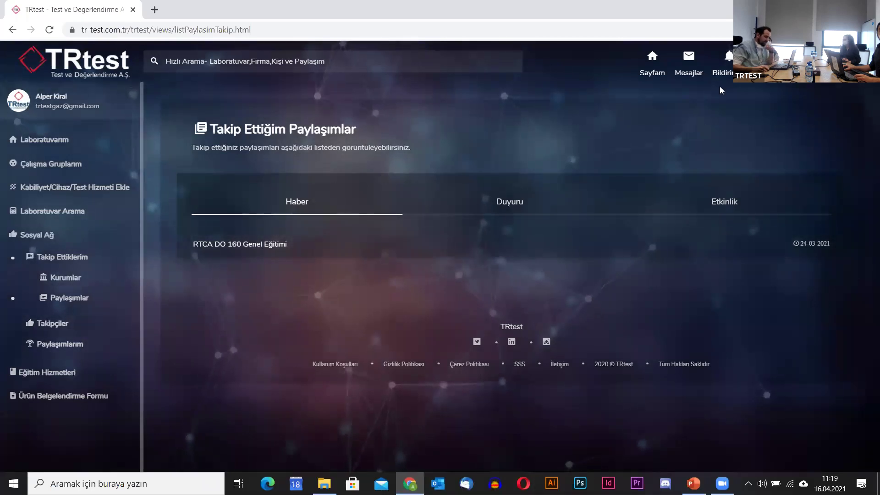
pyautogui.click(729, 60)
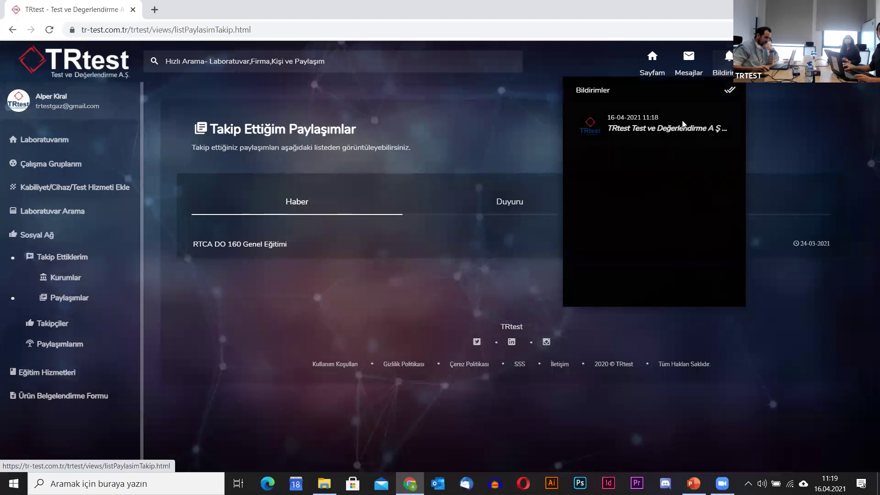
pyautogui.click(661, 130)
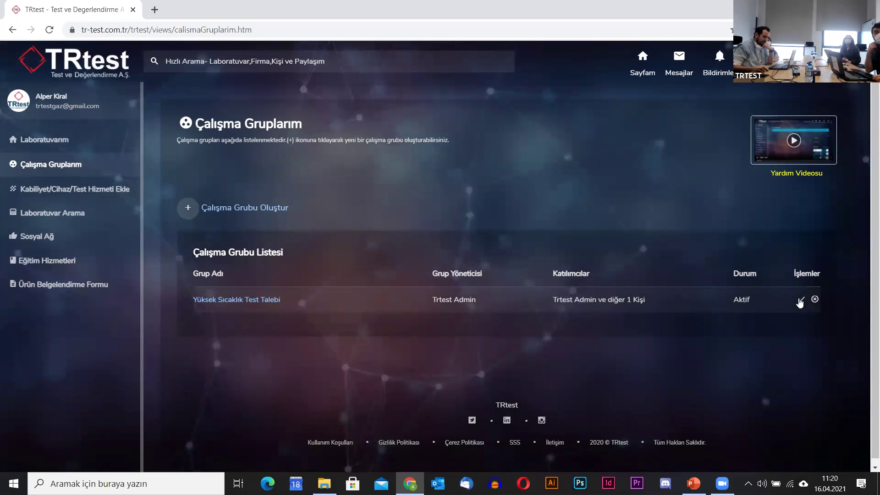
# Accept the Yüksek Sıcaklık Test Talebi invitation with Kabul Et and Tamam, then open its group page.
pyautogui.click(800, 301)
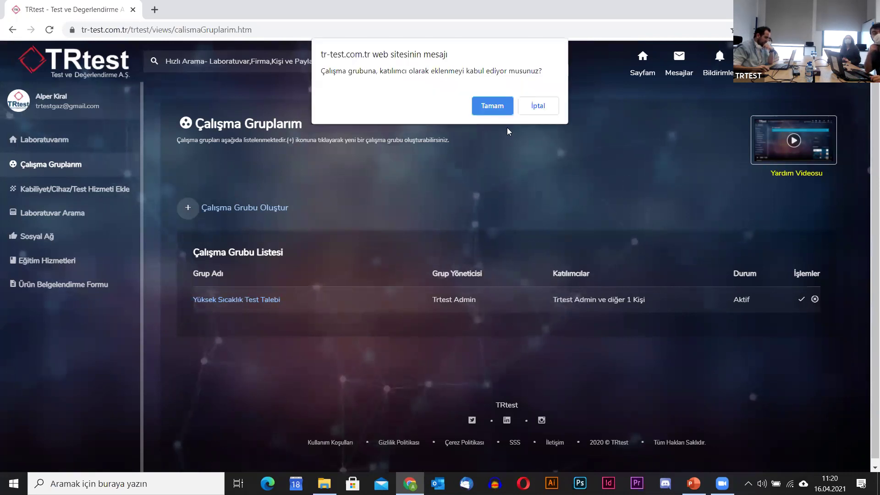
pyautogui.click(491, 108)
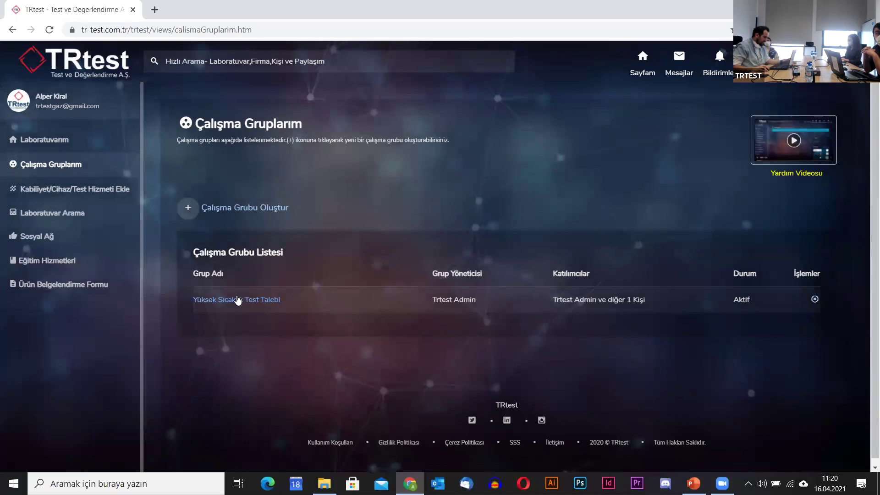
pyautogui.click(235, 303)
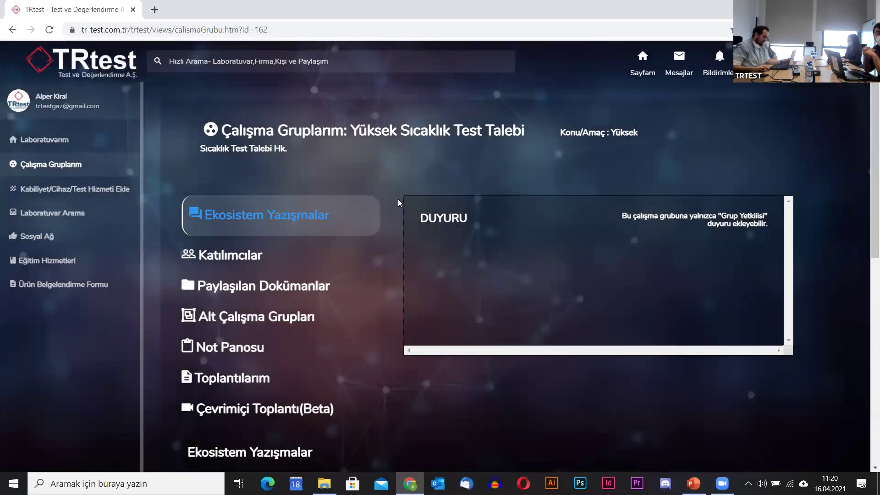
pyautogui.scroll(-2, 395, 204)
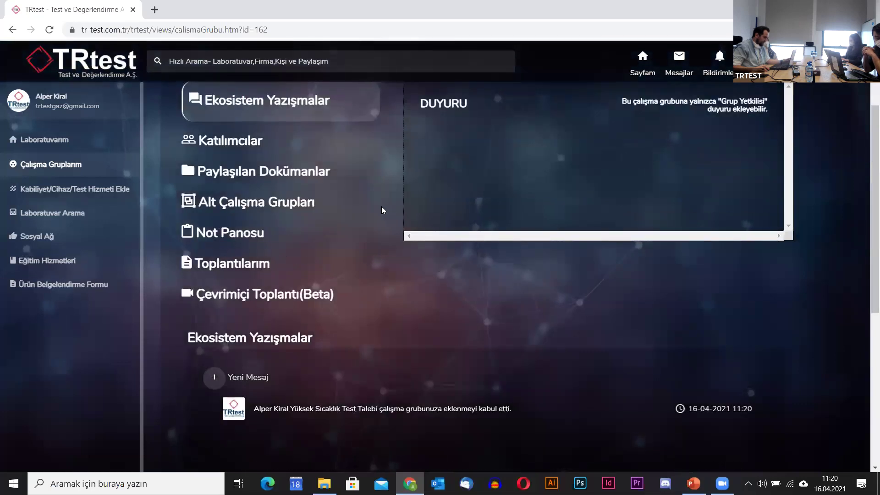
pyautogui.scroll(-2, 380, 207)
pyautogui.scroll(-2, 379, 209)
pyautogui.scroll(4, 379, 209)
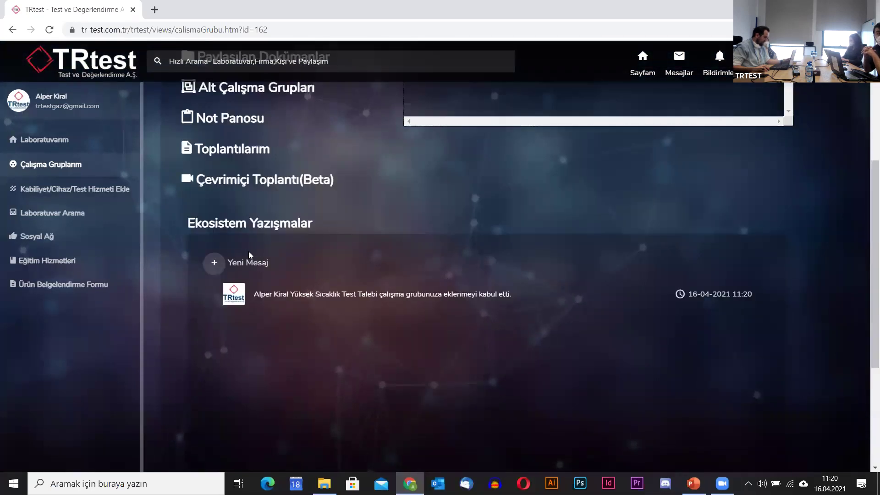
# Send the group message 'Merhabalar, sanıyoruz bir test talebi var' via Yeni Mesaj.
pyautogui.click(212, 377)
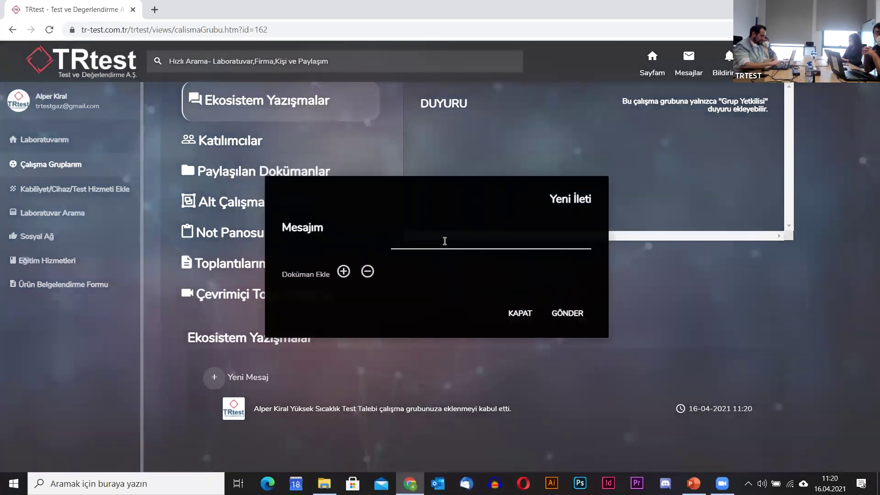
pyautogui.write('M')
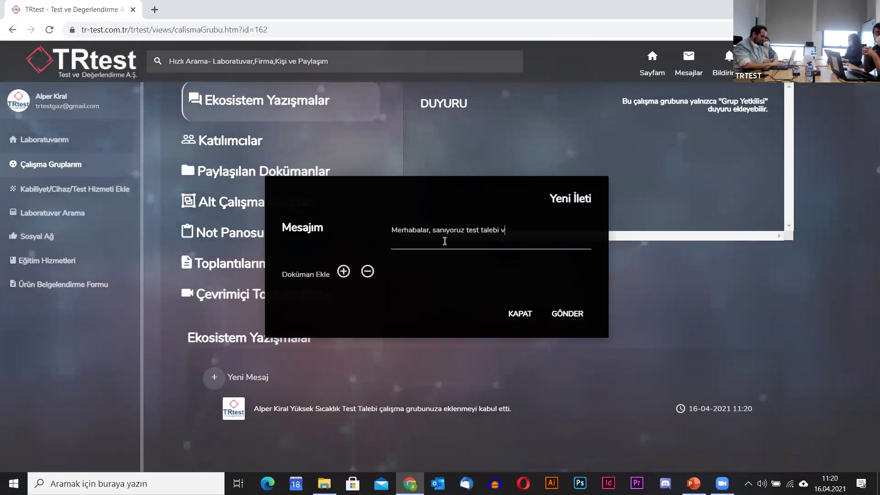
pyautogui.write('bir')
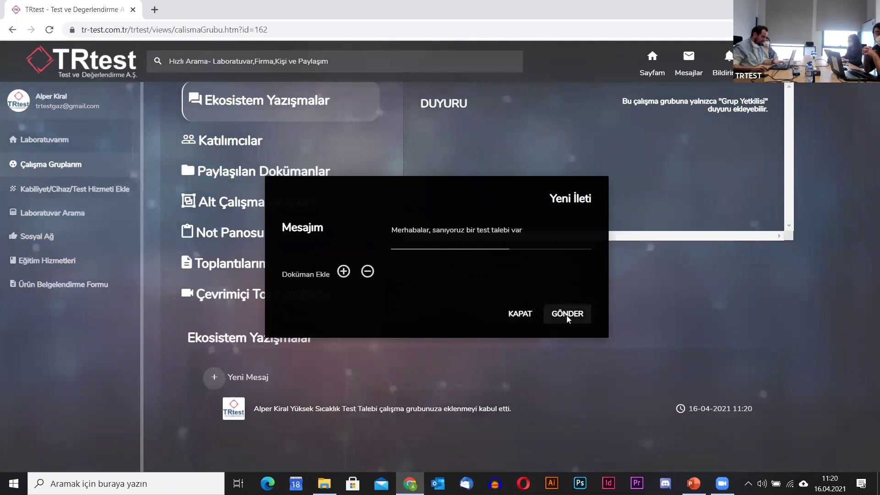
pyautogui.click(567, 315)
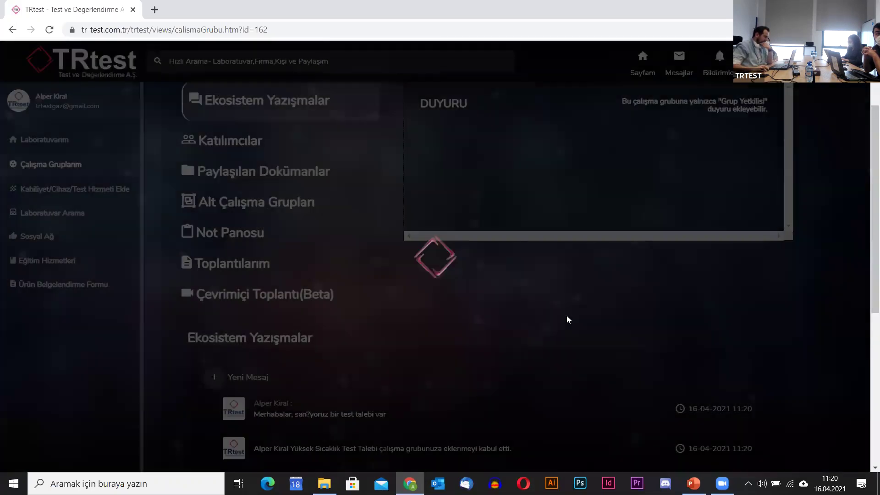
pyautogui.scroll(-1, 445, 414)
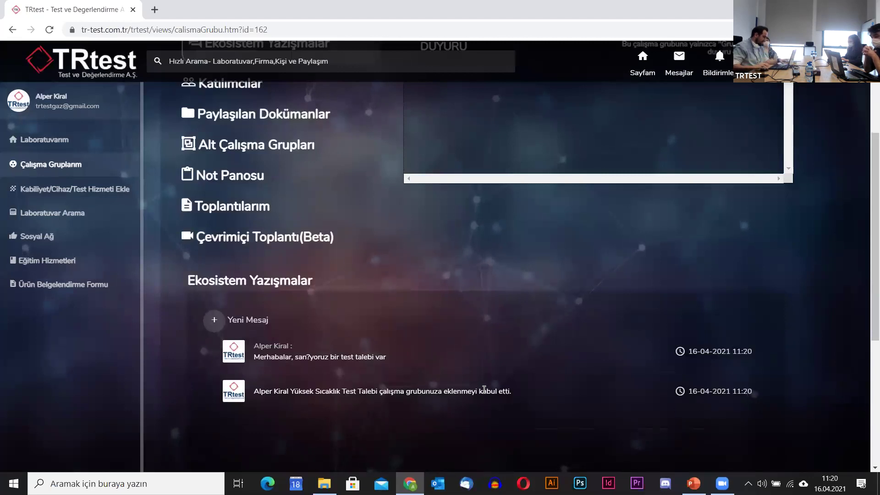
pyautogui.scroll(2, 491, 375)
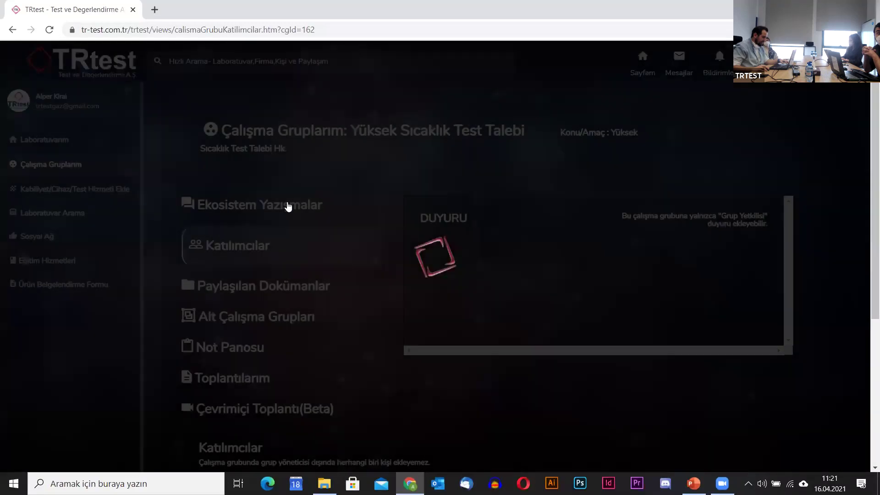
# Create a new Teklifler folder in the group's Paylaşılan Dokümanlar.
pyautogui.scroll(-5, 334, 320)
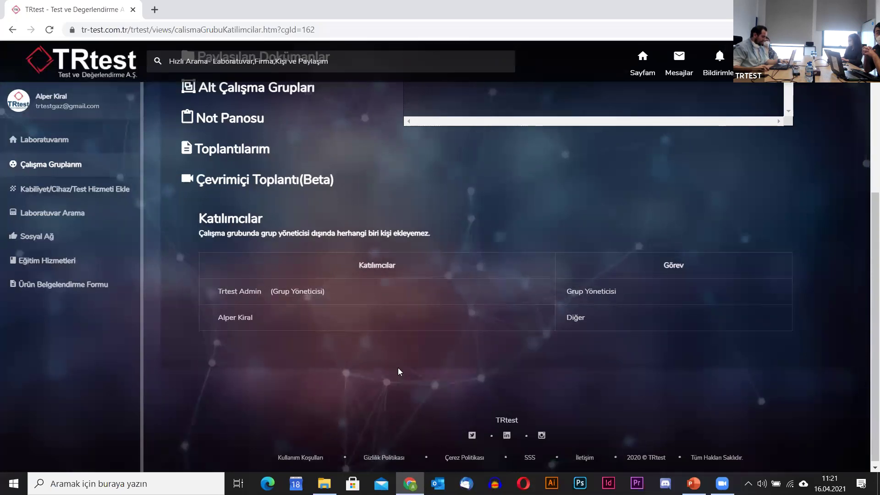
pyautogui.scroll(5, 397, 370)
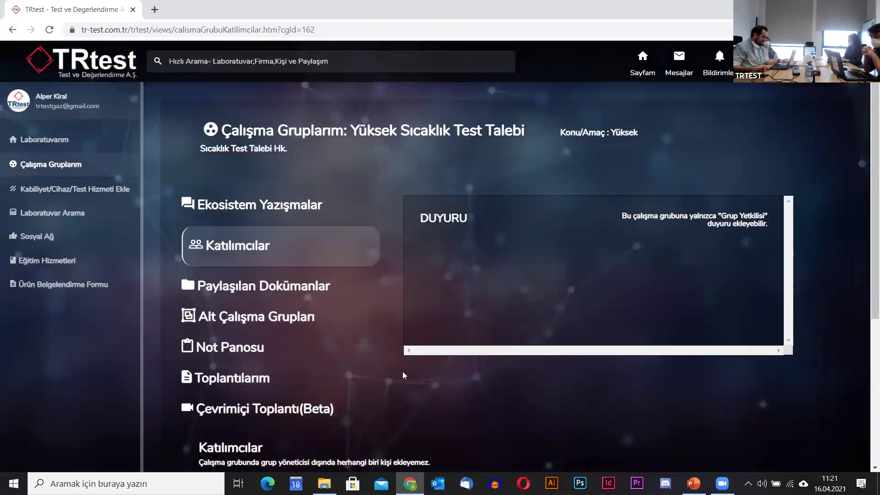
pyautogui.click(295, 288)
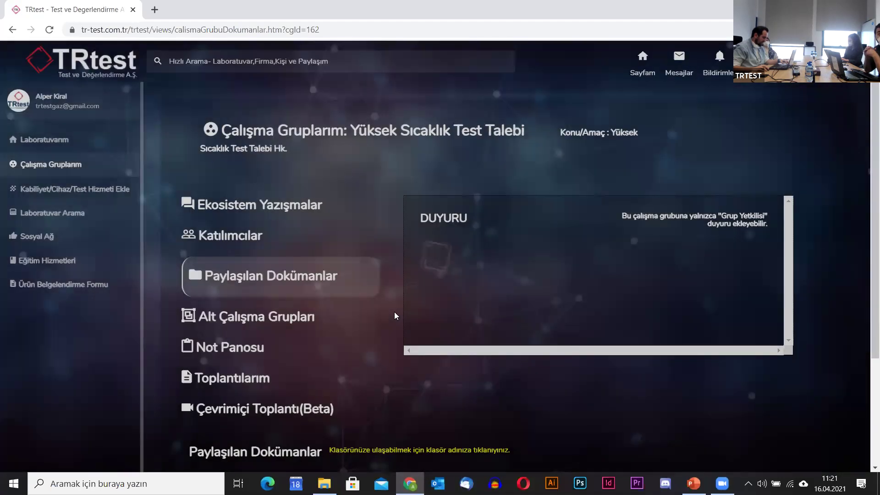
pyautogui.scroll(-3, 394, 314)
pyautogui.click(233, 337)
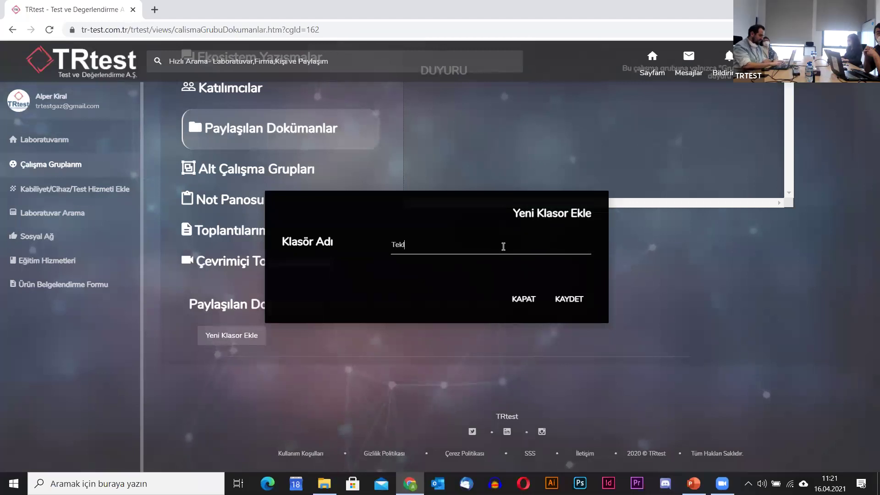
pyautogui.click(571, 300)
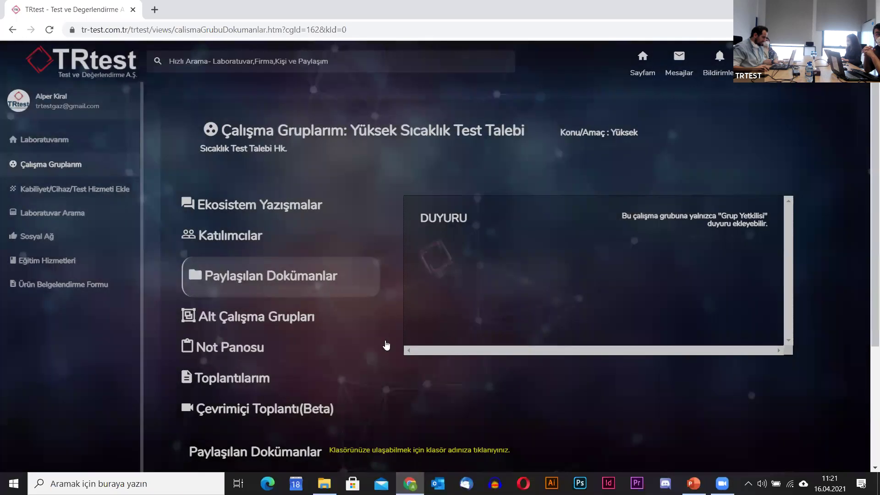
# Open the Teklifler folder and scroll through its contents.
pyautogui.scroll(-4, 348, 343)
pyautogui.click(314, 351)
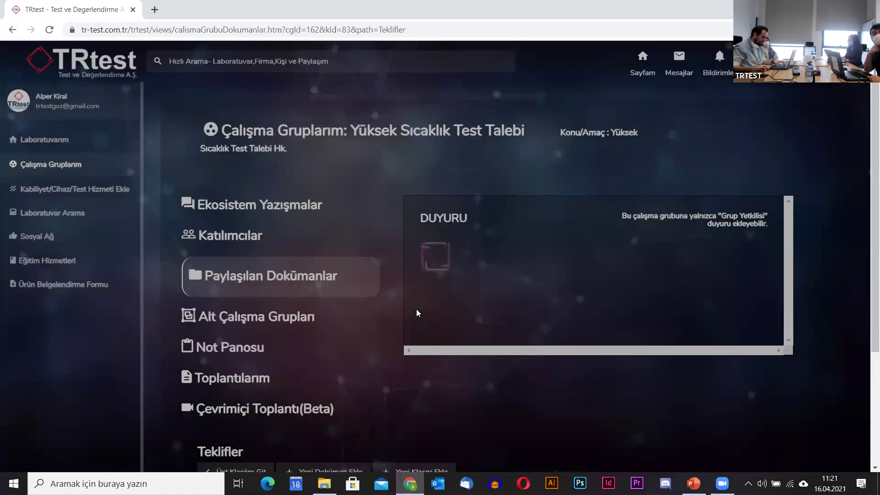
pyautogui.scroll(-3, 416, 316)
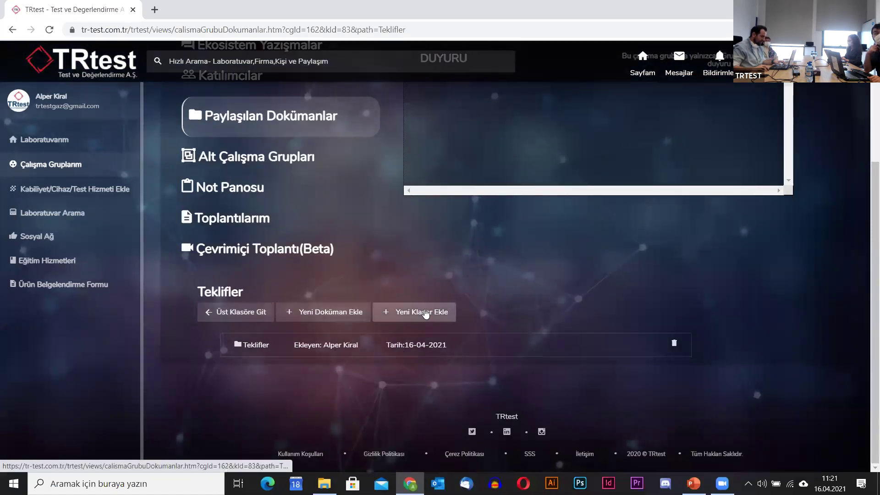
# Upload TRtest Logo Mini.jpg to the Teklifler folder with description 'Yüksek Sıcaklık Test Teklifi'.
pyautogui.click(330, 311)
pyautogui.click(311, 228)
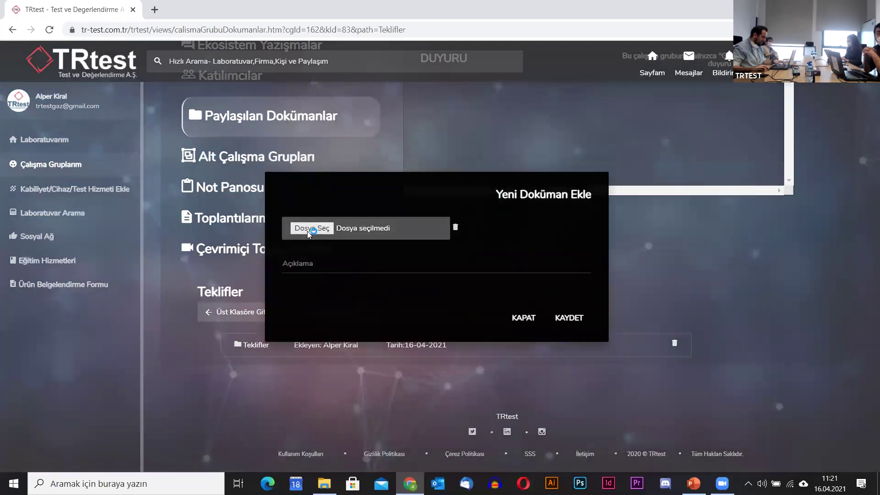
pyautogui.click(139, 106)
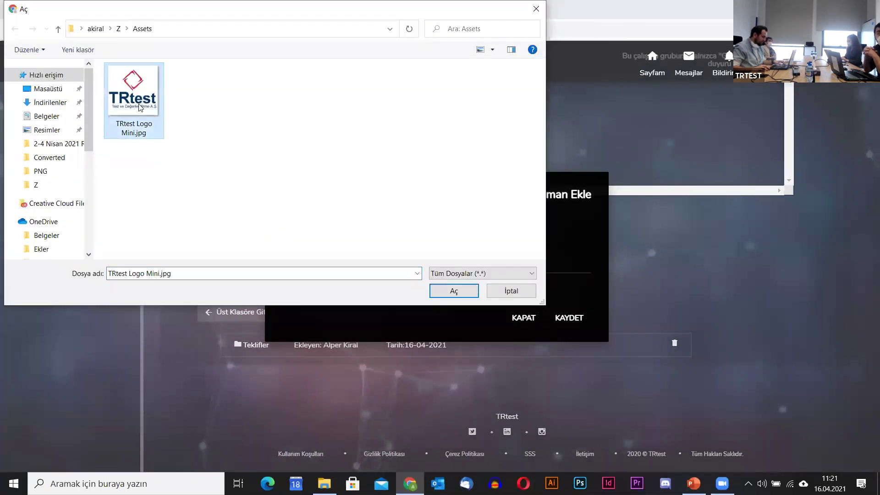
pyautogui.click(451, 293)
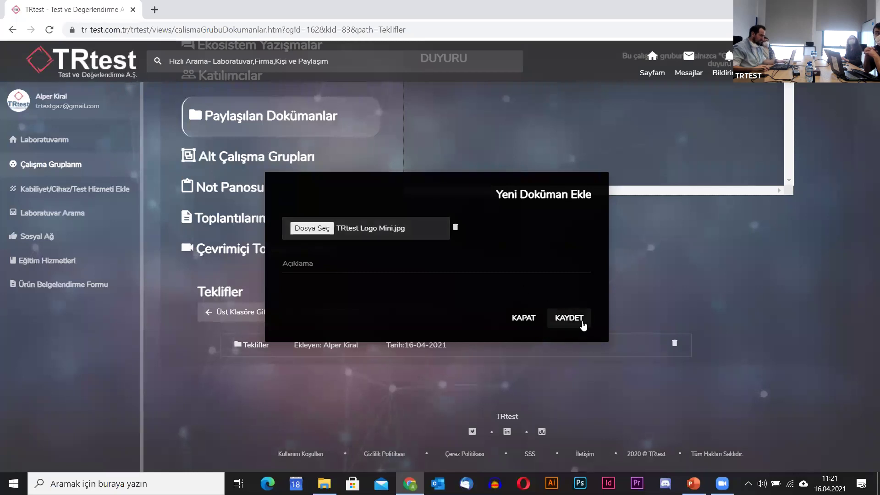
pyautogui.click(442, 268)
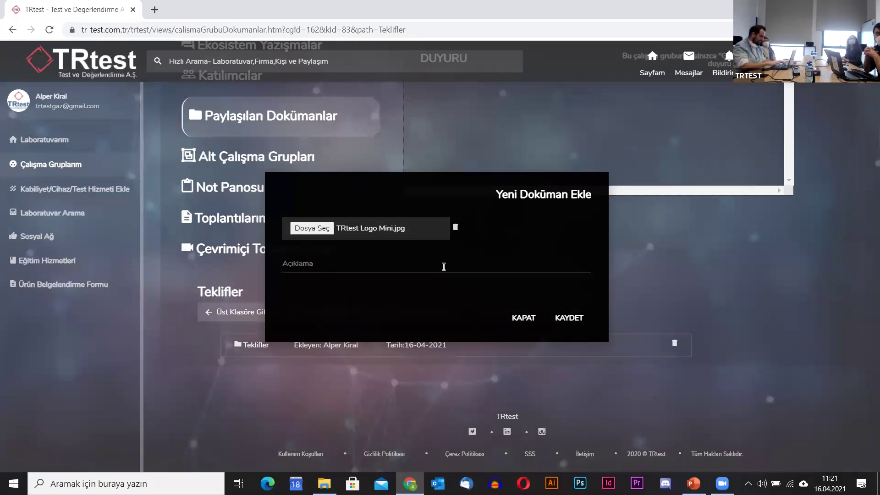
pyautogui.write('Test')
pyautogui.press('BackSpace')
pyautogui.press('BackSpace')
pyautogui.press('BackSpace')
pyautogui.press('BackSpace')
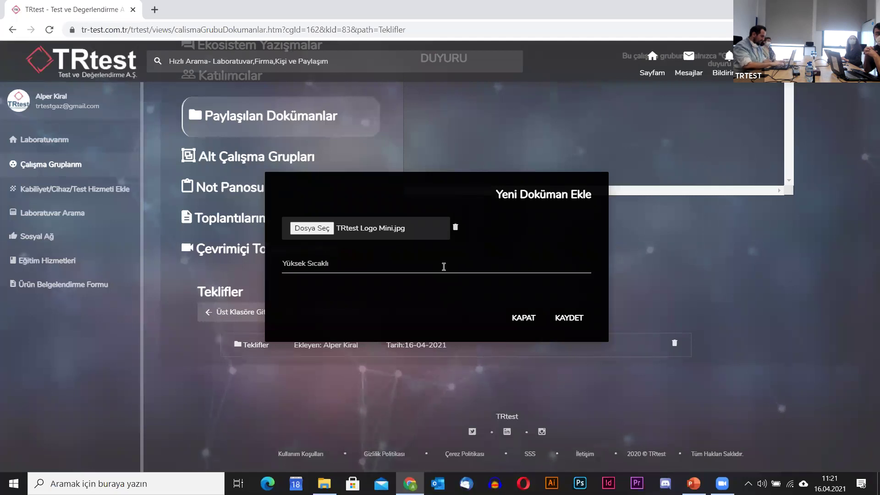
pyautogui.write('Yüksek Sıcaklık Test Teklifi')
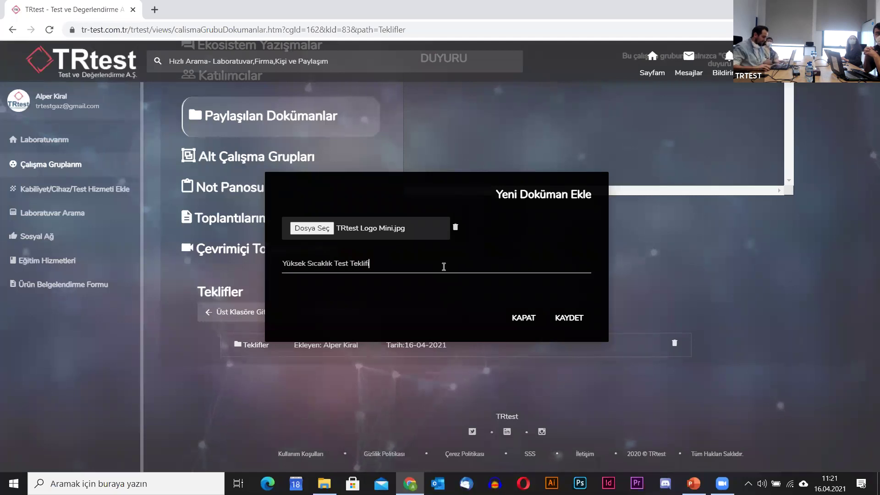
pyautogui.click(585, 322)
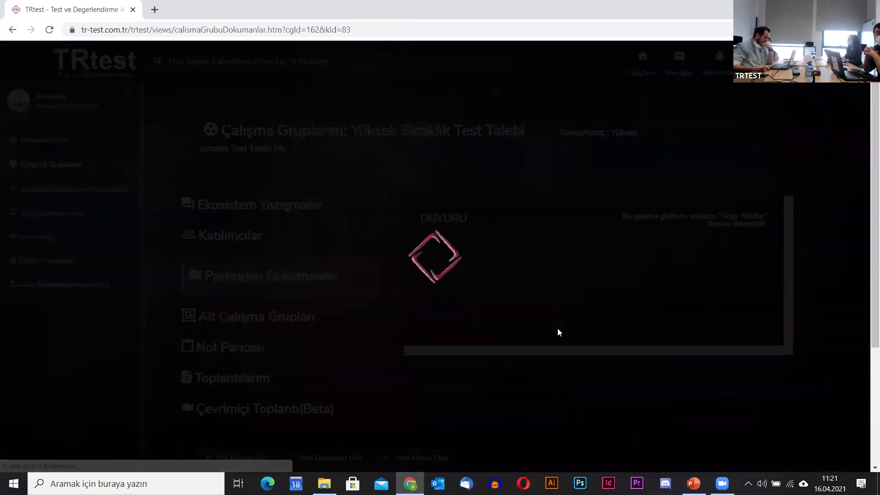
# Go back to the group's Ekosistem Yazışmalar messages.
pyautogui.scroll(-2, 387, 394)
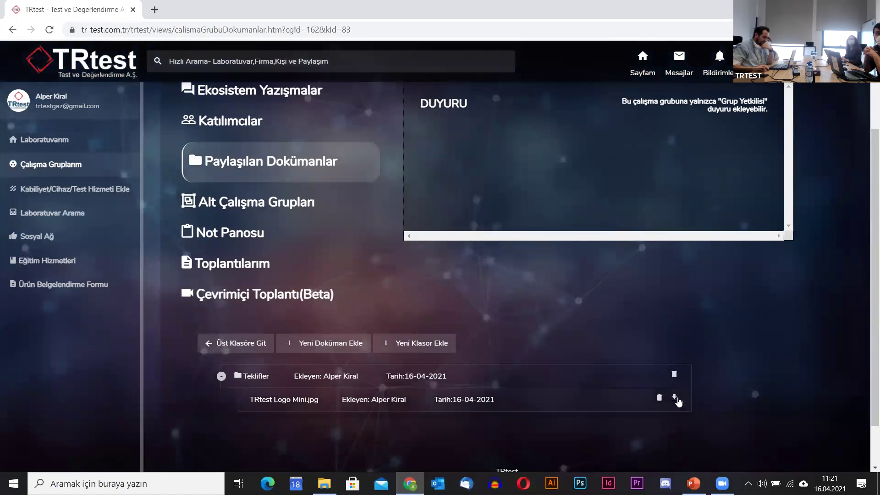
pyautogui.scroll(2, 239, 195)
pyautogui.click(242, 207)
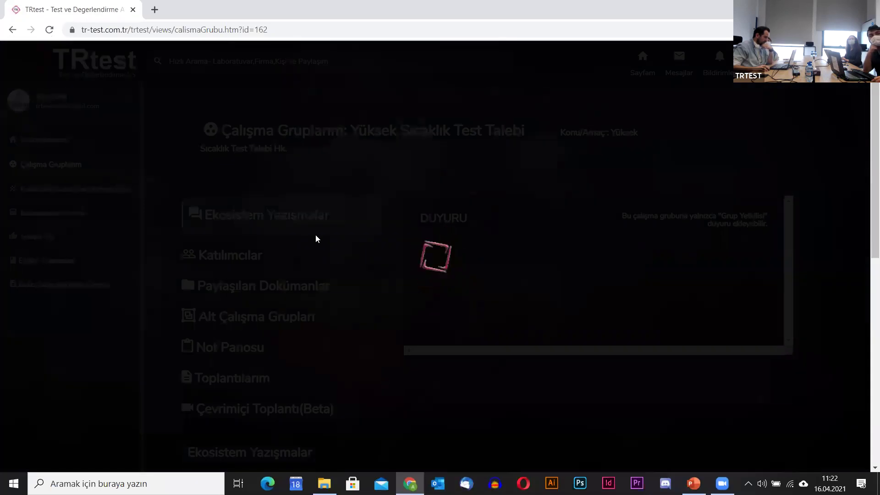
# Scroll through the group's Ekosistem Yazışmalar messages to review them.
pyautogui.scroll(-4, 298, 284)
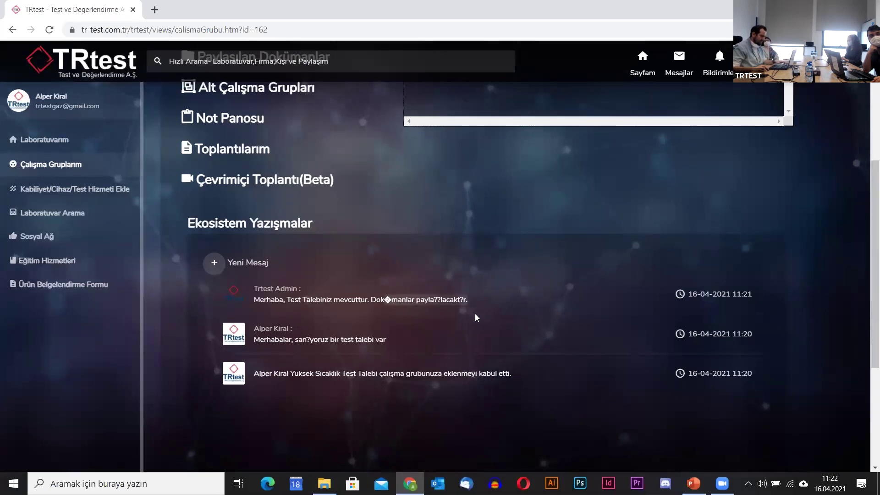
pyautogui.scroll(3, 417, 257)
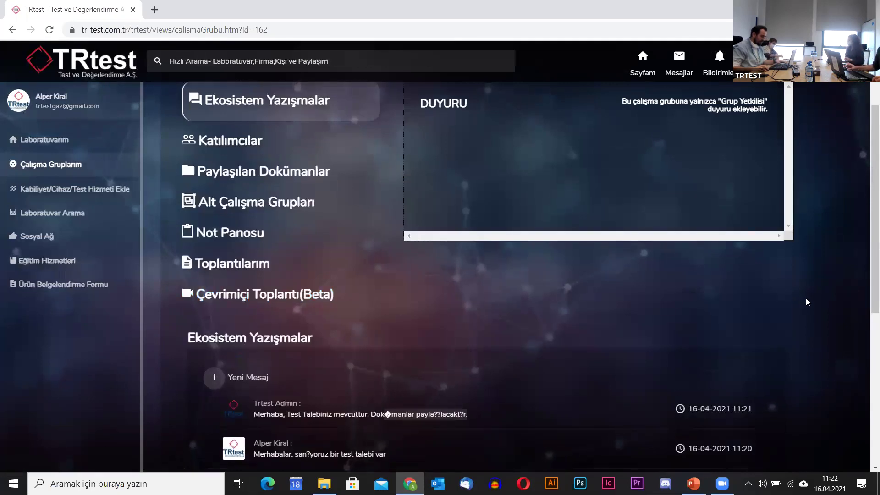
pyautogui.scroll(3, 389, 304)
pyautogui.scroll(-1, 366, 309)
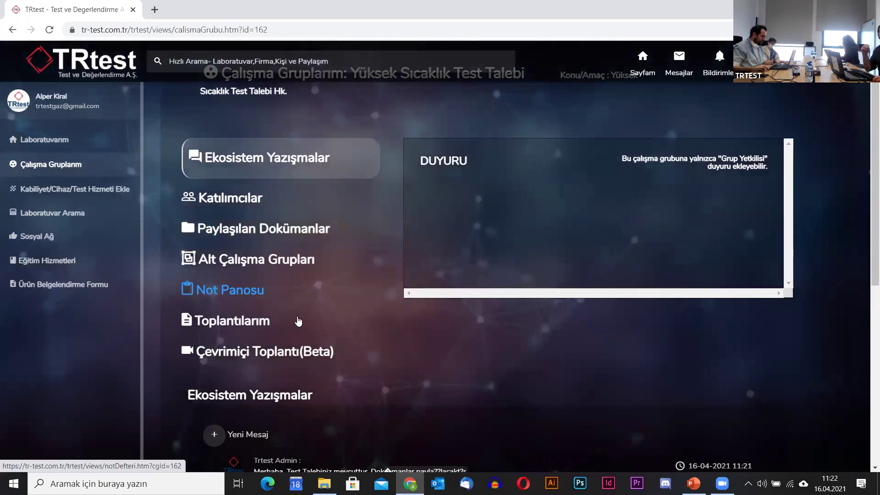
pyautogui.scroll(-3, 497, 364)
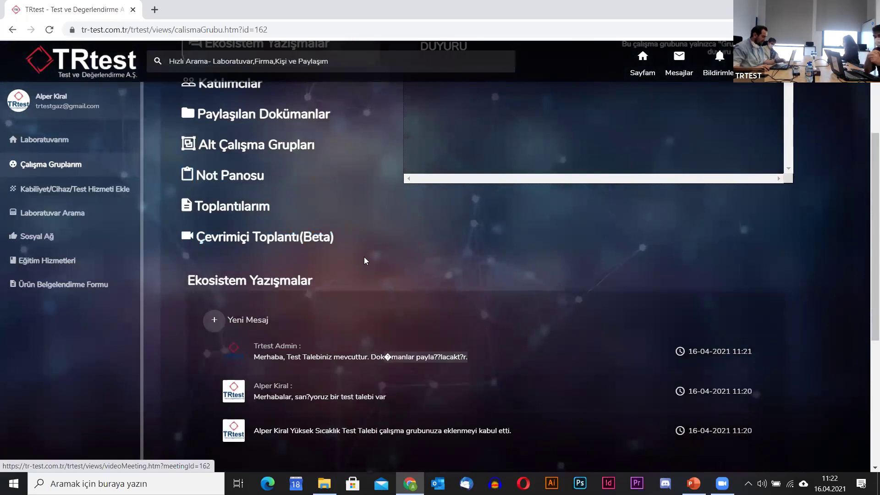
pyautogui.scroll(3, 447, 271)
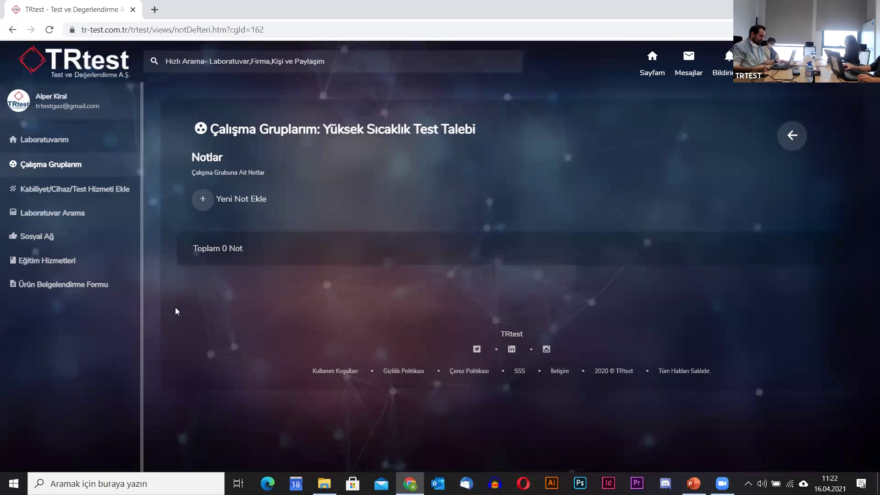
# Save a new group note '19.04.2021 Pazartesi günü - X firmasıyla toplantı ayarlanacak.'.
pyautogui.click(204, 200)
pyautogui.click(285, 261)
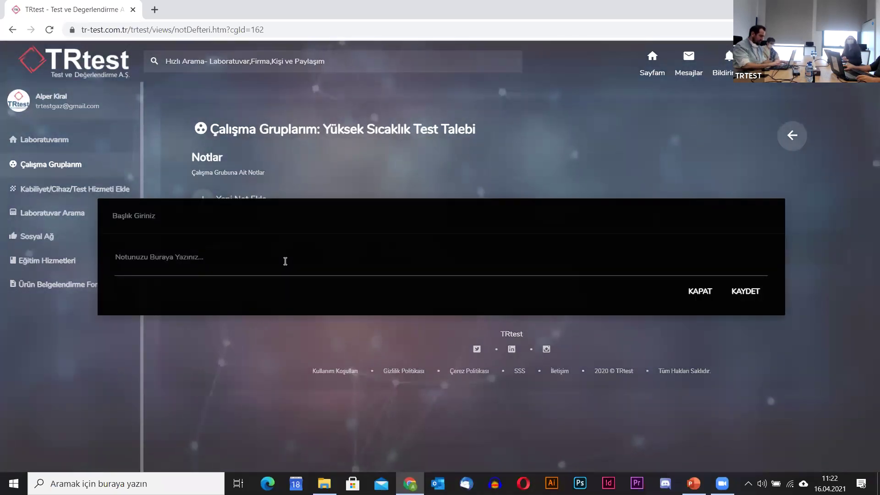
pyautogui.write('19.04.2021')
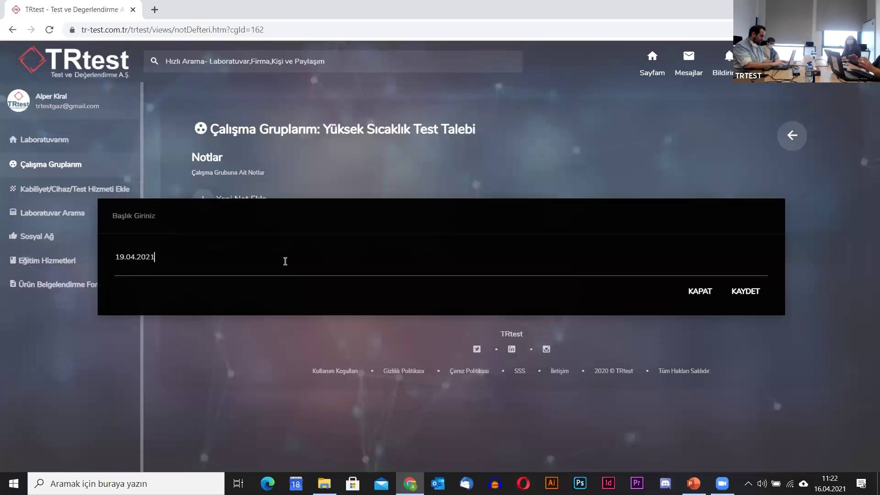
pyautogui.write(' Pazar')
pyautogui.press('BackSpace')
pyautogui.press('BackSpace')
pyautogui.press('BackSpace')
pyautogui.press('BackSpace')
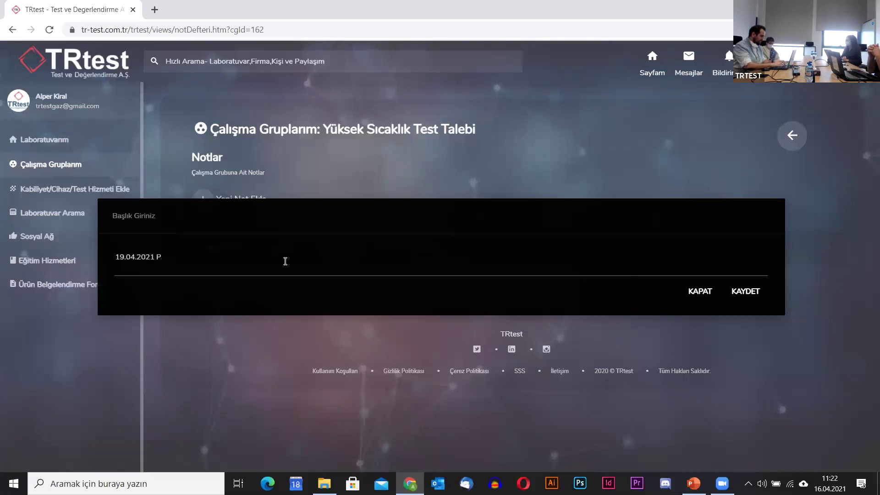
pyautogui.write('azartesi günü - ')
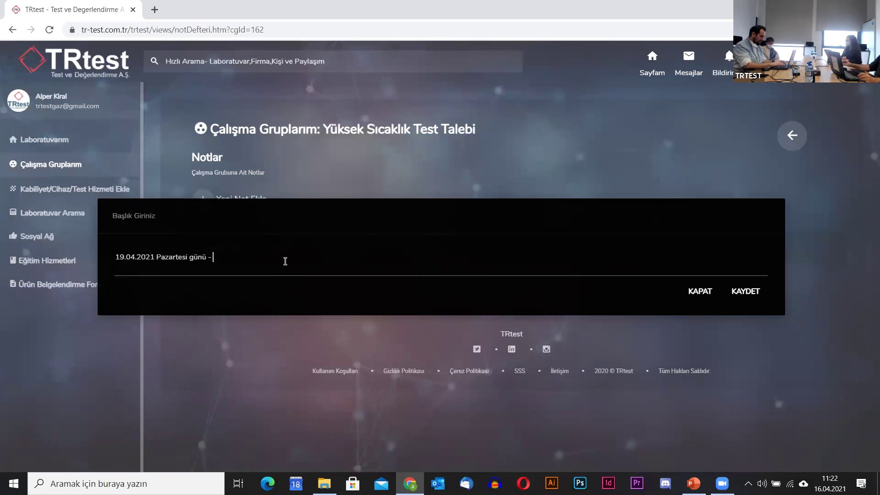
pyautogui.write('Müşteri')
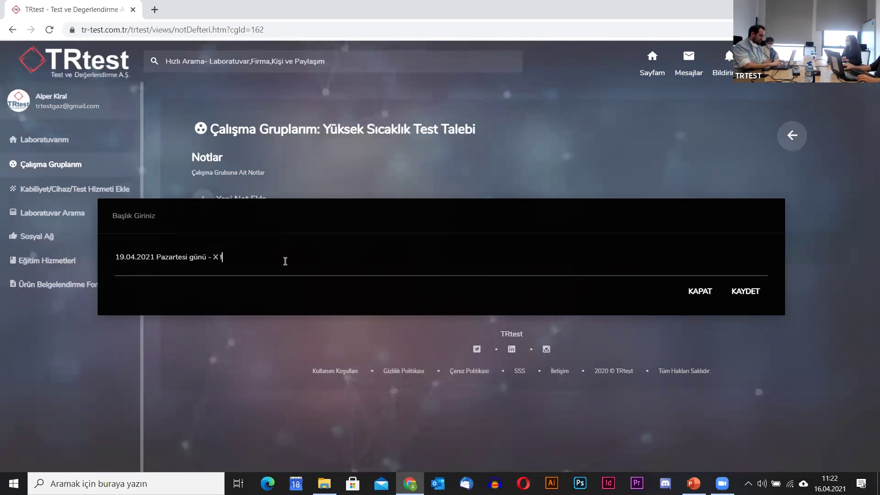
pyautogui.write('toplantı ayarlanacak.')
pyautogui.click(747, 299)
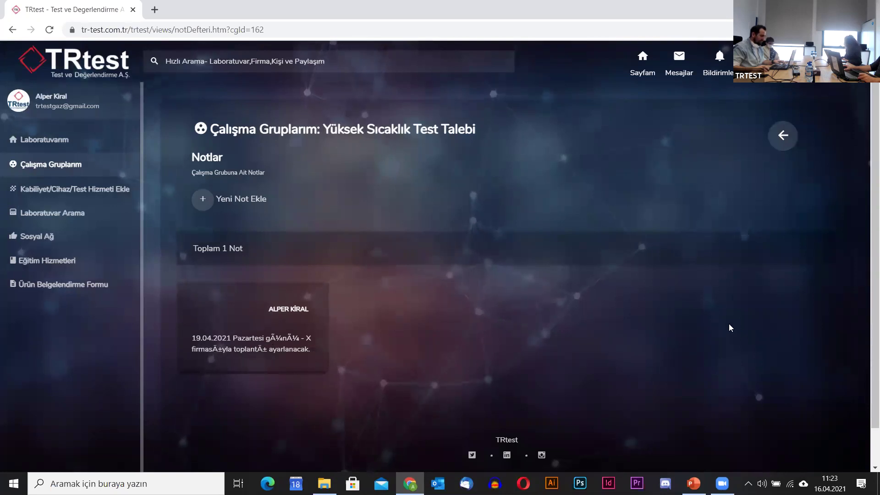
# From Çalışma Gruplarım, open Yüksek Sıcaklık Test Talebi's Toplantılarım and start a new meeting.
pyautogui.click(89, 166)
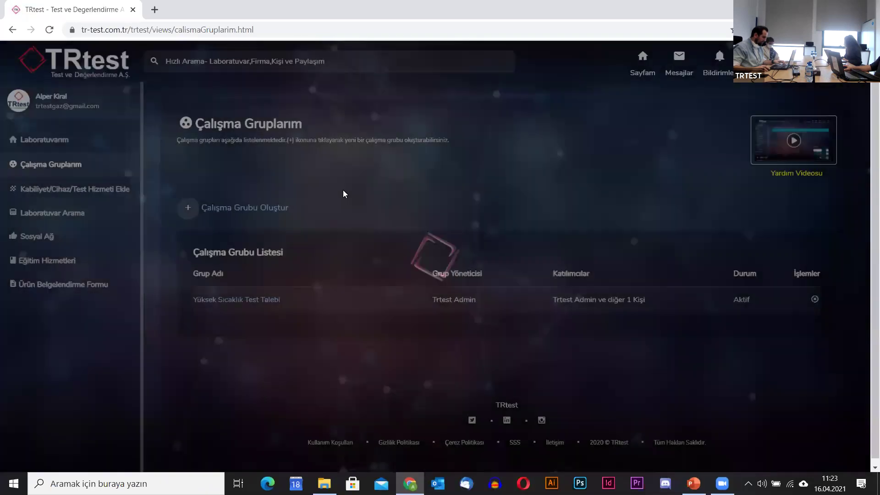
pyautogui.click(234, 299)
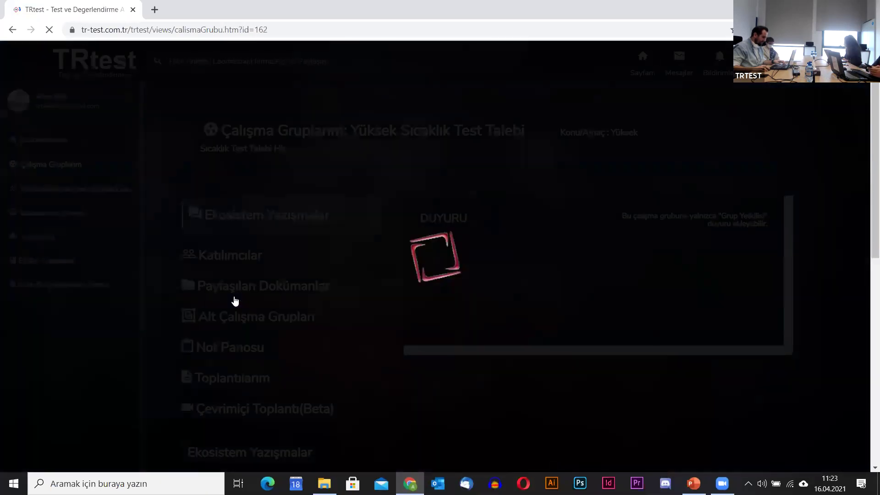
pyautogui.scroll(-1, 343, 332)
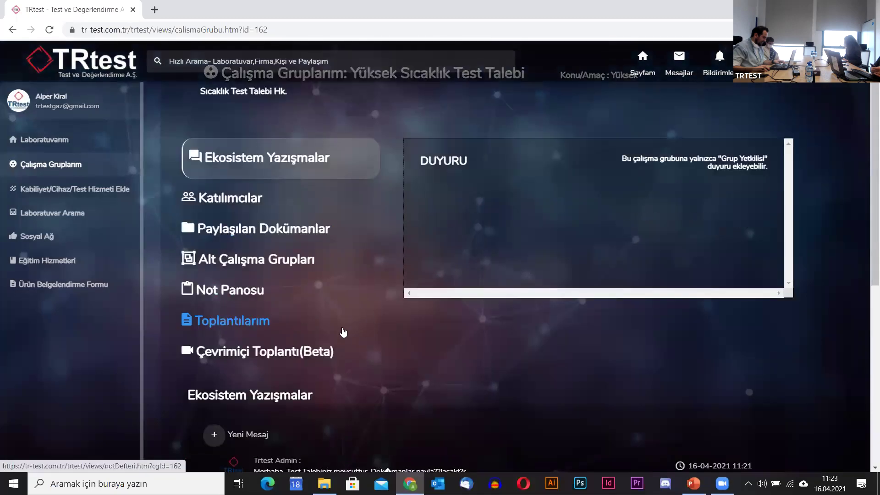
pyautogui.scroll(-2, 241, 317)
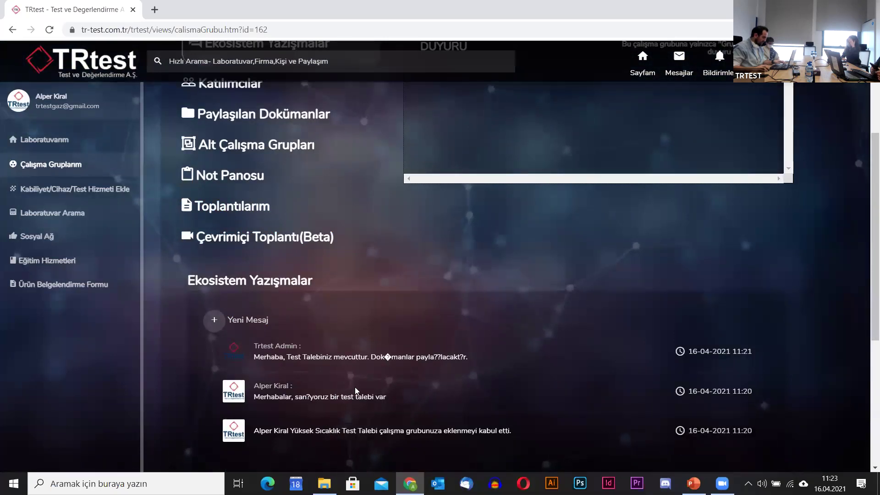
pyautogui.click(256, 210)
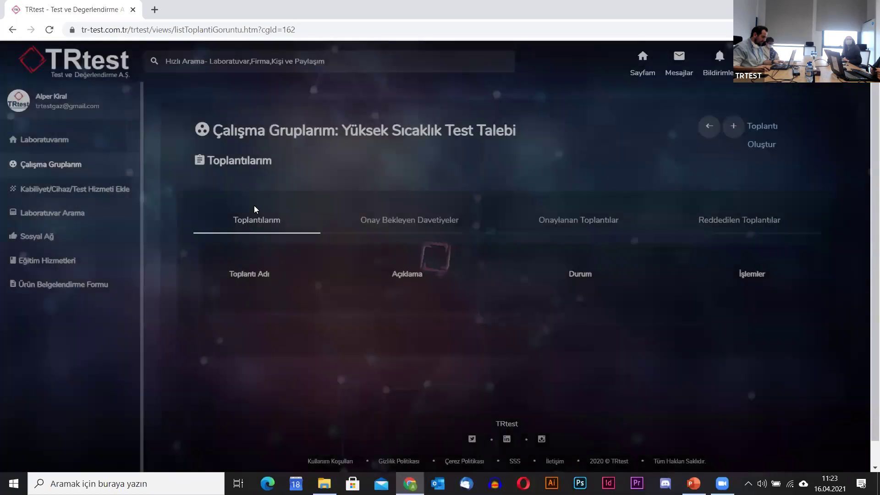
pyautogui.click(774, 131)
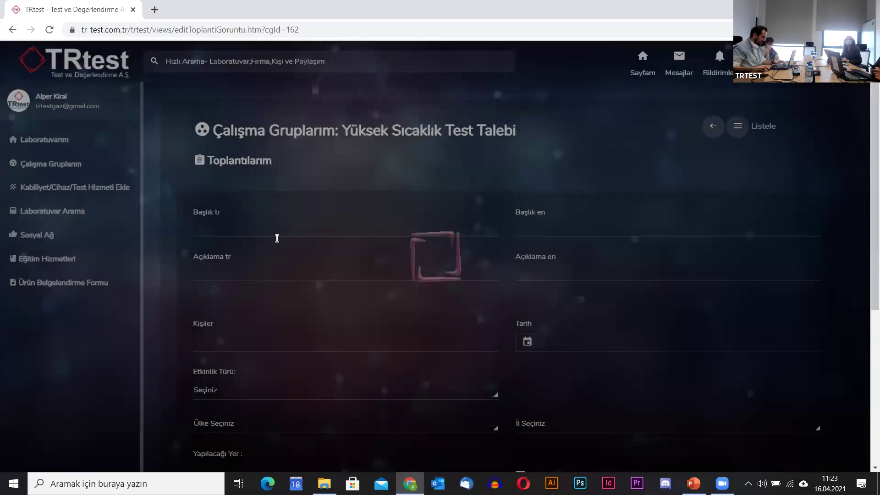
# Title the meeting 'Test Teklifi Toplantısı' and add the matching person as an invitee.
pyautogui.click(242, 227)
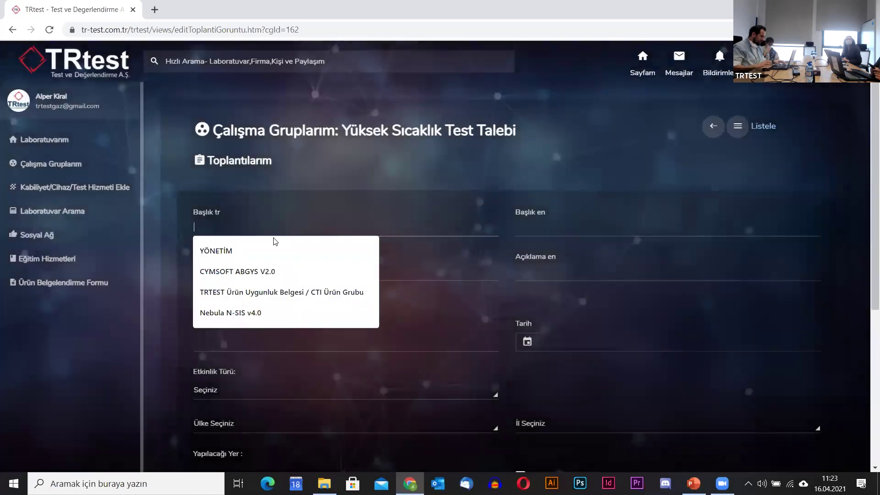
pyautogui.write('Test Teklifi Toplantısı')
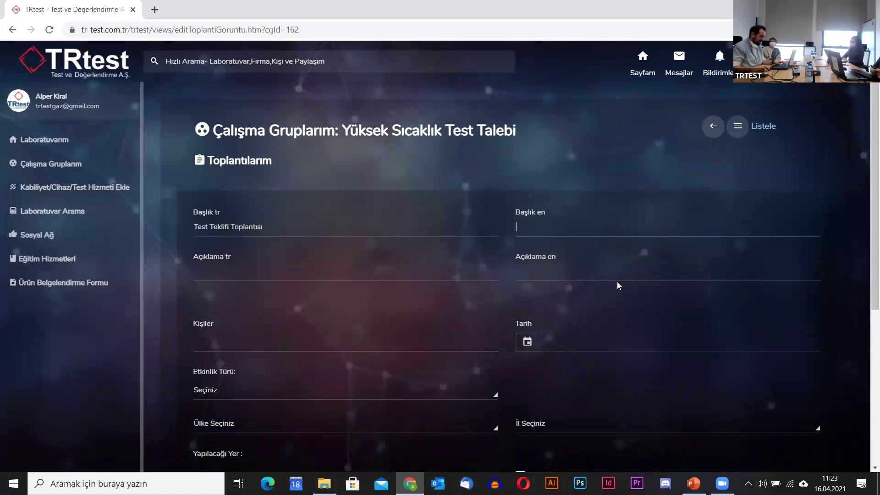
pyautogui.click(249, 273)
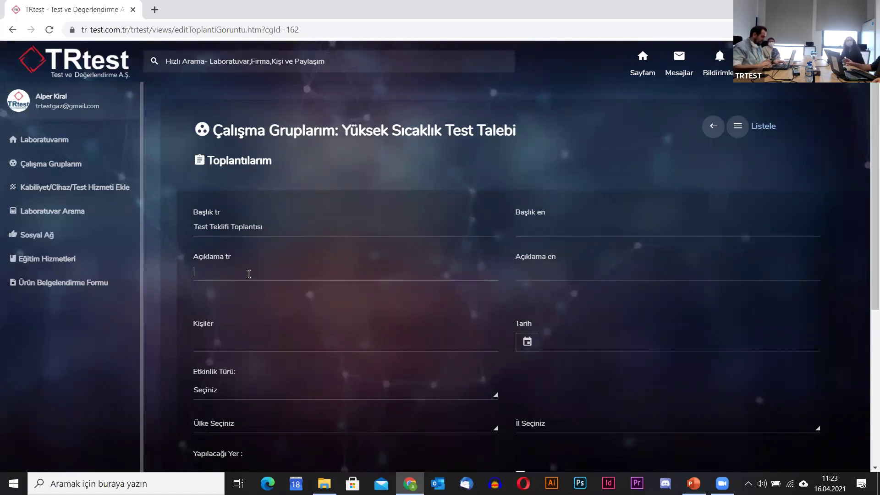
pyautogui.click(255, 350)
pyautogui.write('Guv')
pyautogui.press('BackSpace')
pyautogui.press('BackSpace')
pyautogui.write('uv')
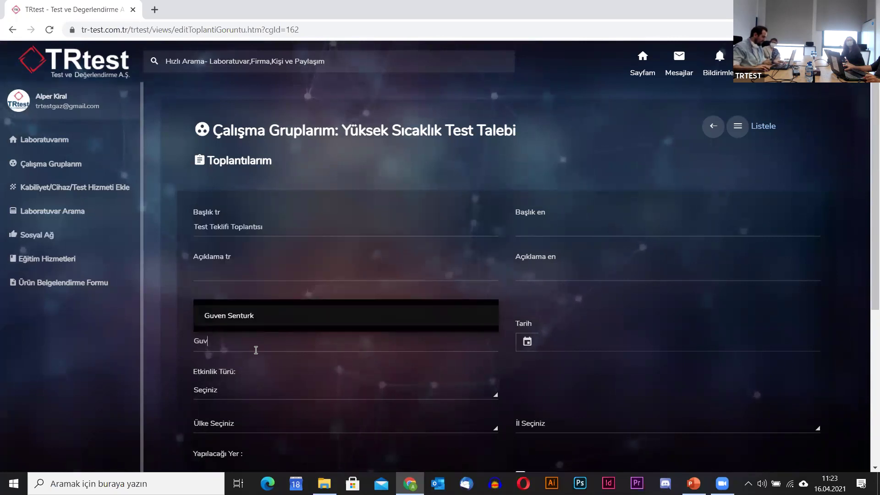
pyautogui.click(277, 324)
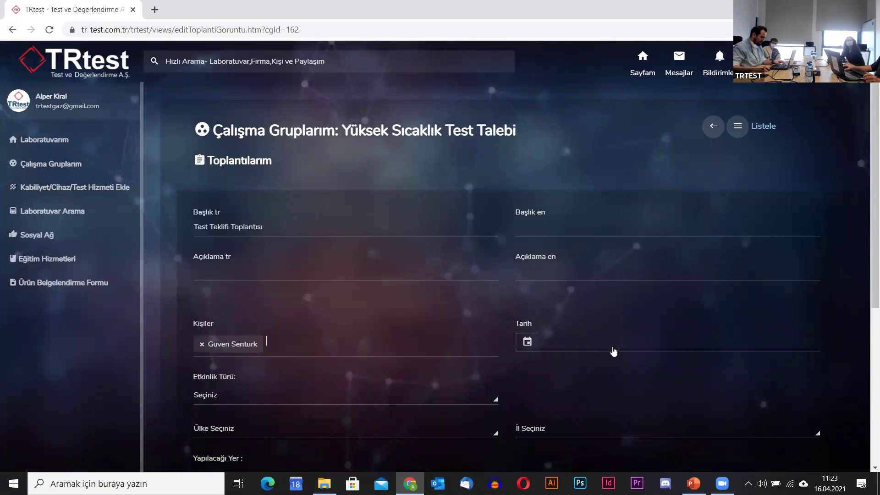
# Set the meeting date to 19 April 2021 and the event type to Bilgilendirme.
pyautogui.click(613, 351)
pyautogui.click(582, 233)
pyautogui.scroll(-1, 310, 373)
pyautogui.click(236, 345)
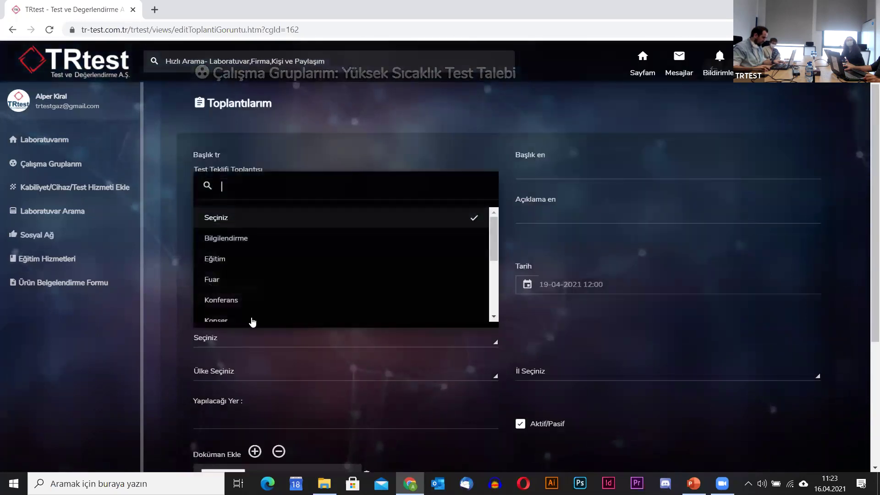
pyautogui.click(277, 240)
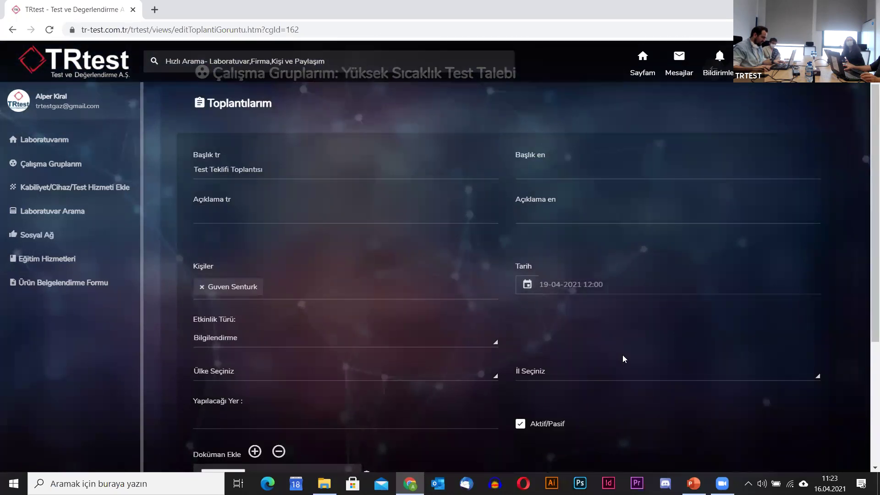
# Set the meeting's country to Türkiye and province to ANKARA.
pyautogui.click(288, 374)
pyautogui.write('tur')
pyautogui.press('BackSpace')
pyautogui.press('BackSpace')
pyautogui.write('u')
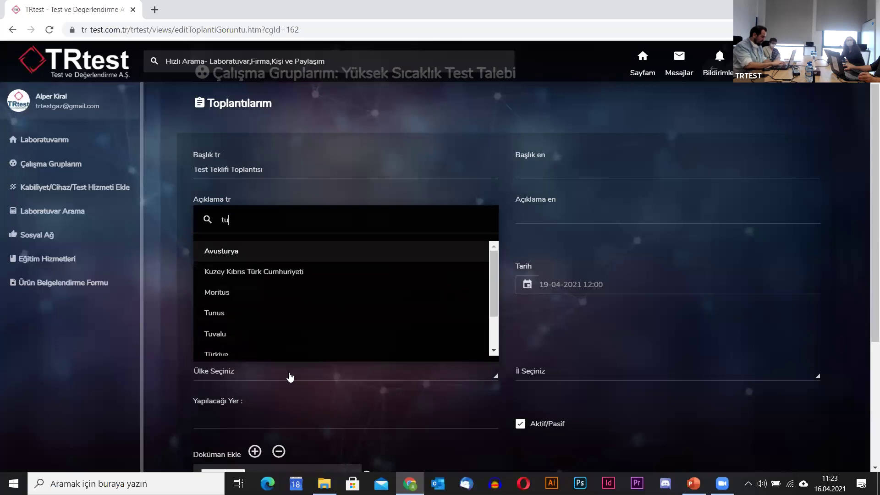
pyautogui.write('rk')
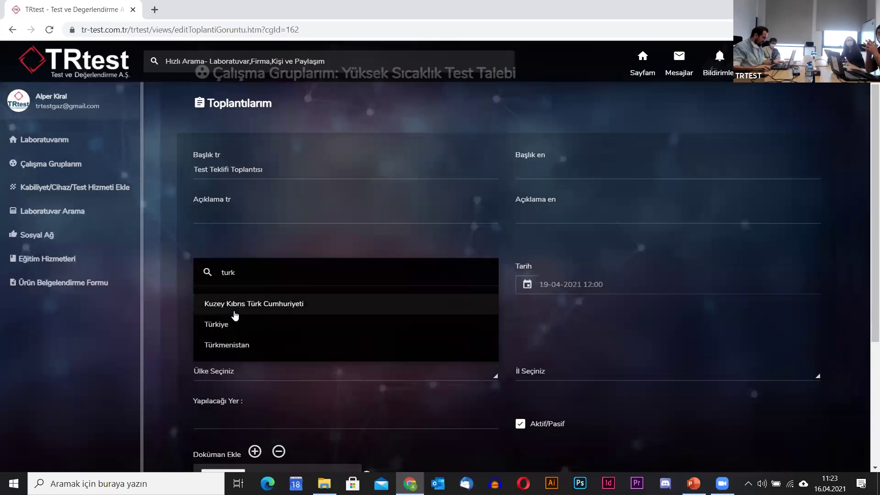
pyautogui.click(232, 327)
pyautogui.click(623, 371)
pyautogui.write('ankara')
pyautogui.click(595, 345)
# Enter the Turkish description 'Zoom üzerinden yapılacaktır.'.
pyautogui.click(297, 217)
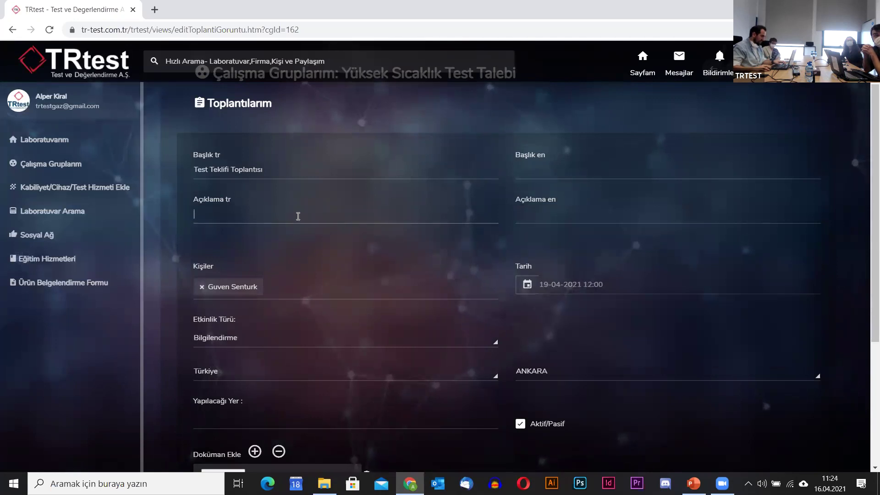
pyautogui.write('Zoom üzerinden yapılacaktır.')
pyautogui.scroll(-2, 444, 292)
pyautogui.click(385, 305)
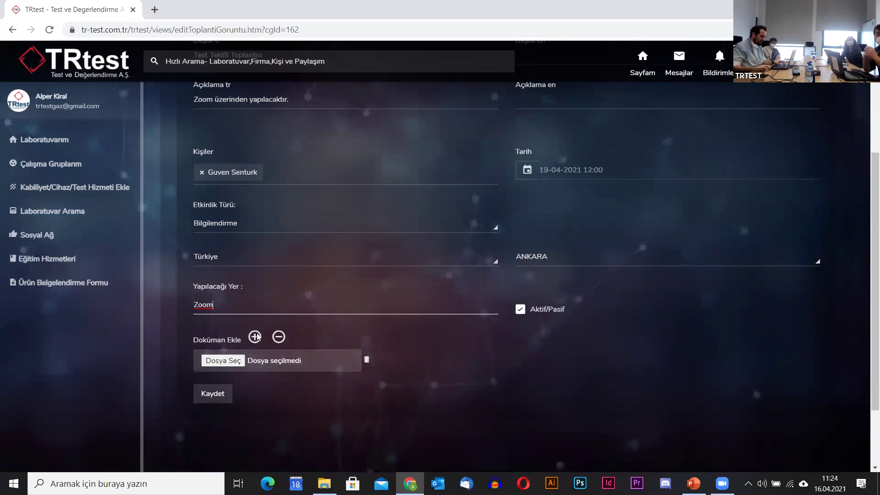
# Add English title 'Test Meeting' and description 'Will be on zoom', then save the meeting.
pyautogui.click(218, 395)
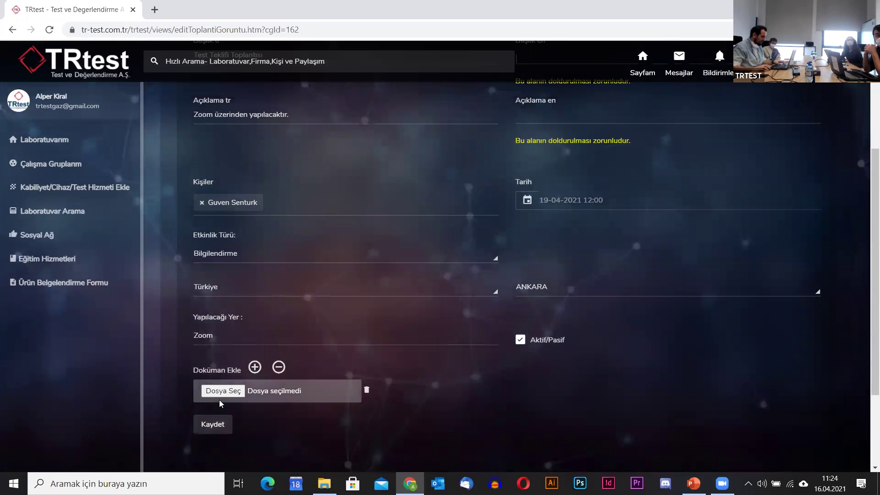
pyautogui.click(559, 172)
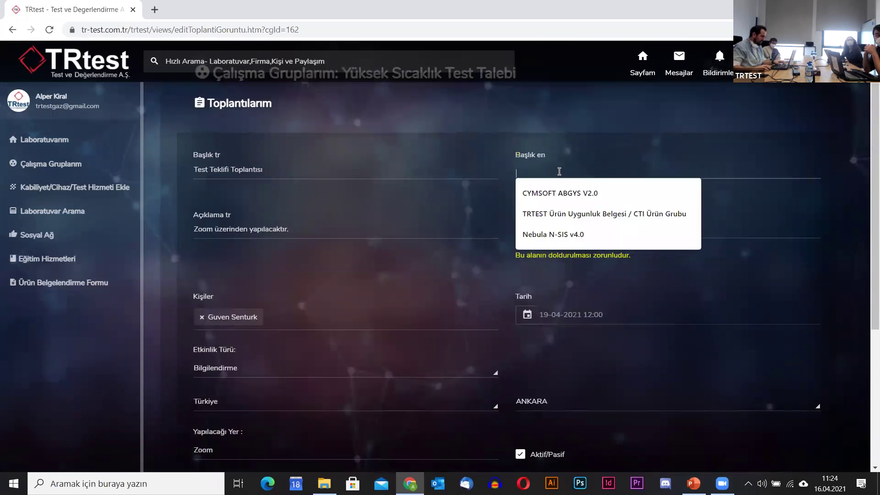
pyautogui.write('T')
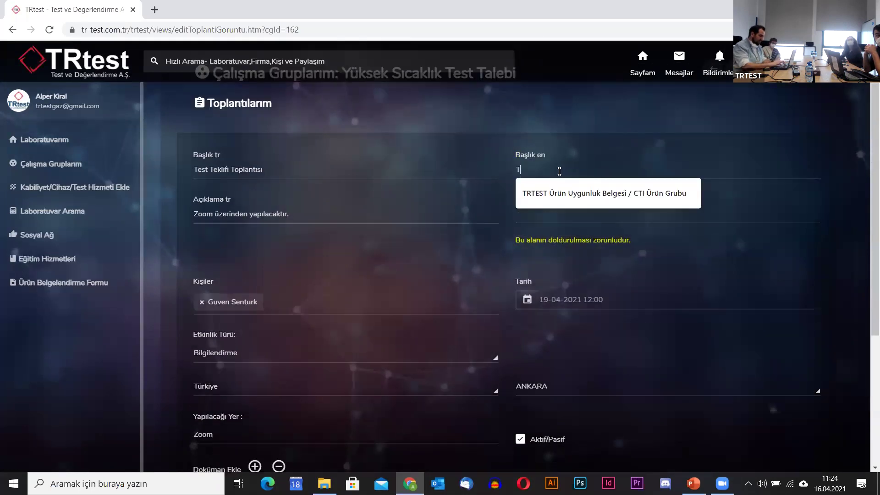
pyautogui.write('est Meeting')
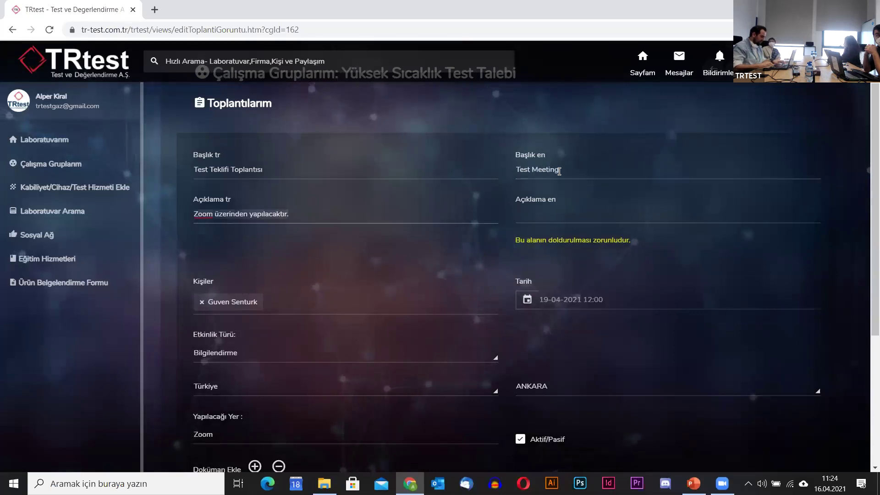
pyautogui.click(562, 215)
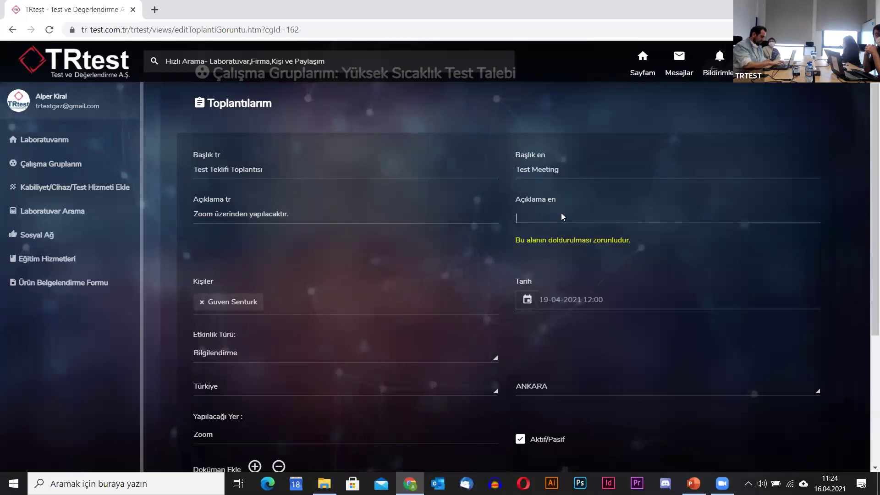
pyautogui.write('Will b')
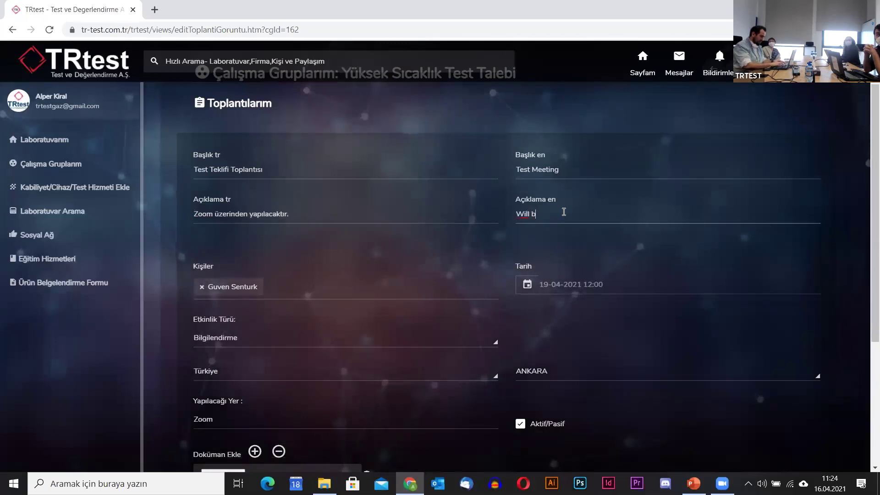
pyautogui.write('e on zoom')
pyautogui.scroll(-4, 573, 246)
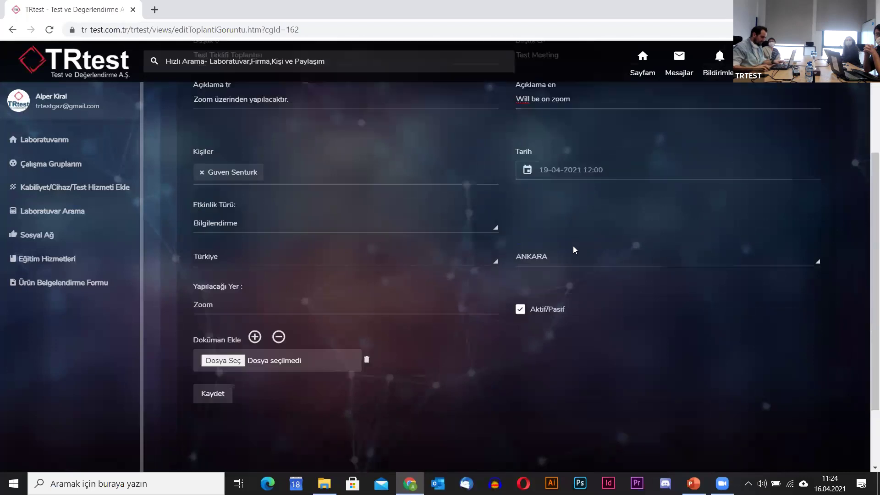
pyautogui.click(219, 344)
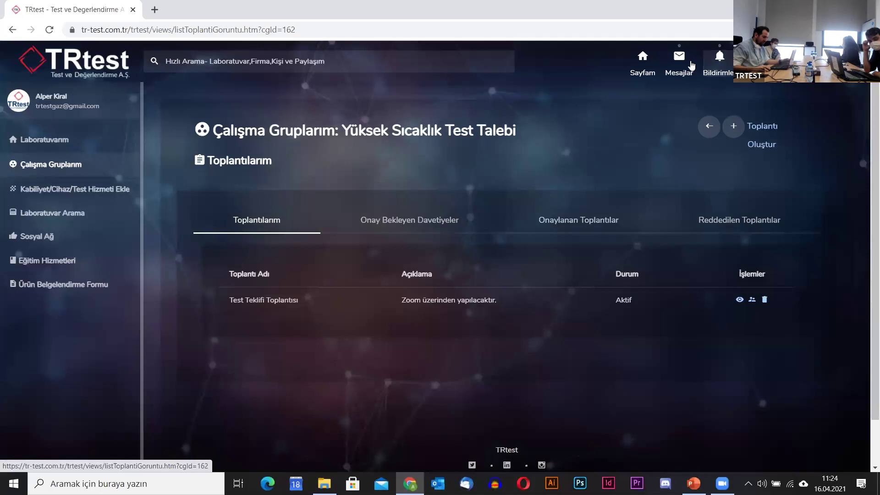
pyautogui.click(729, 63)
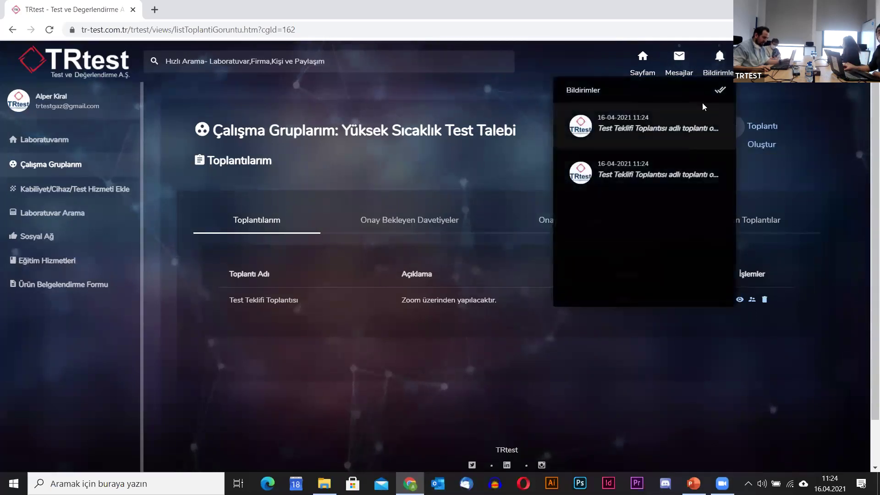
pyautogui.click(701, 63)
pyautogui.click(679, 57)
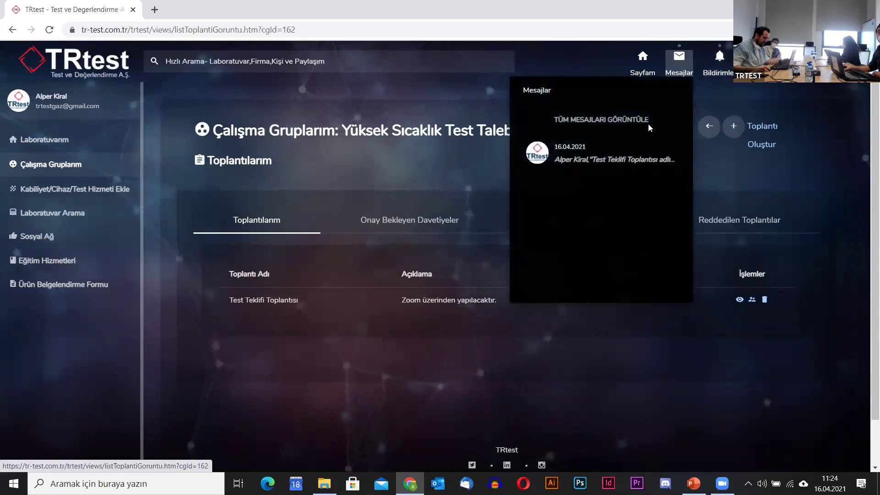
pyautogui.click(626, 163)
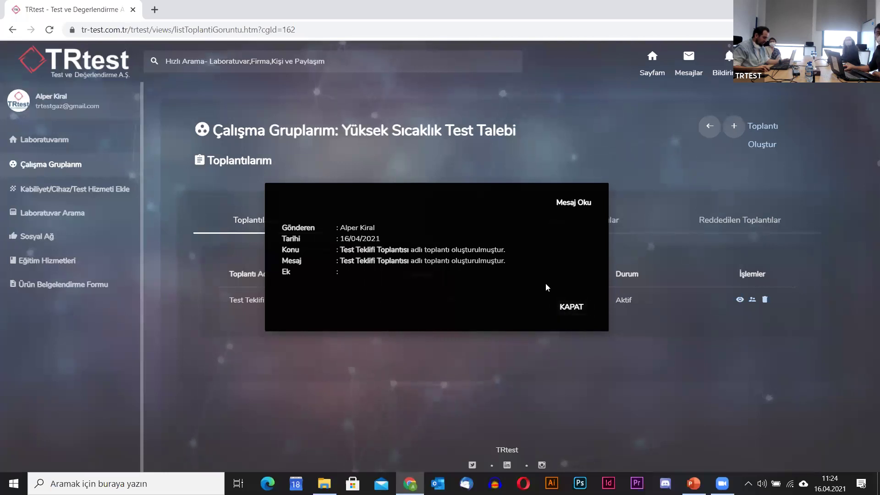
pyautogui.click(580, 307)
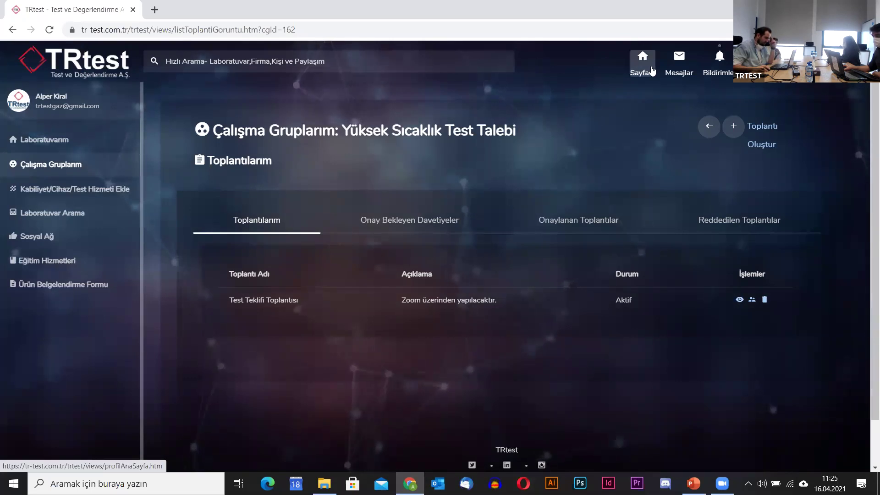
# Open Laboratuvar Arama and search the test list for 'titreşim'.
pyautogui.click(69, 214)
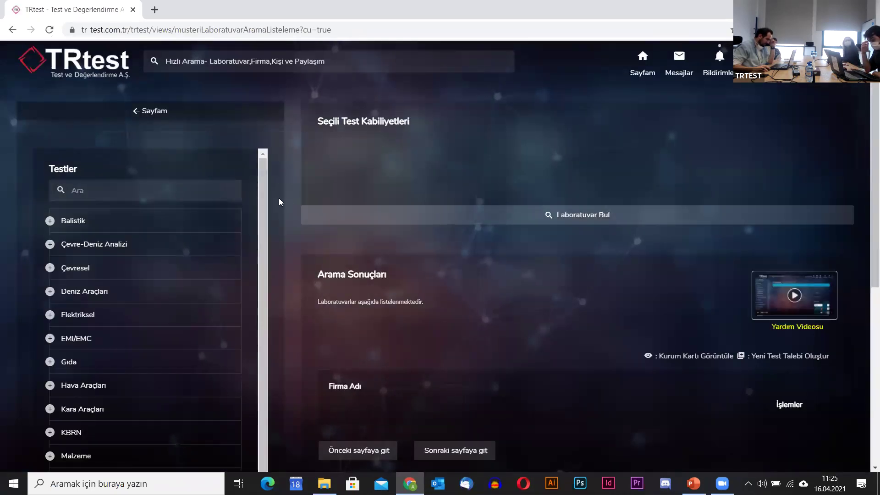
pyautogui.scroll(-2, 285, 200)
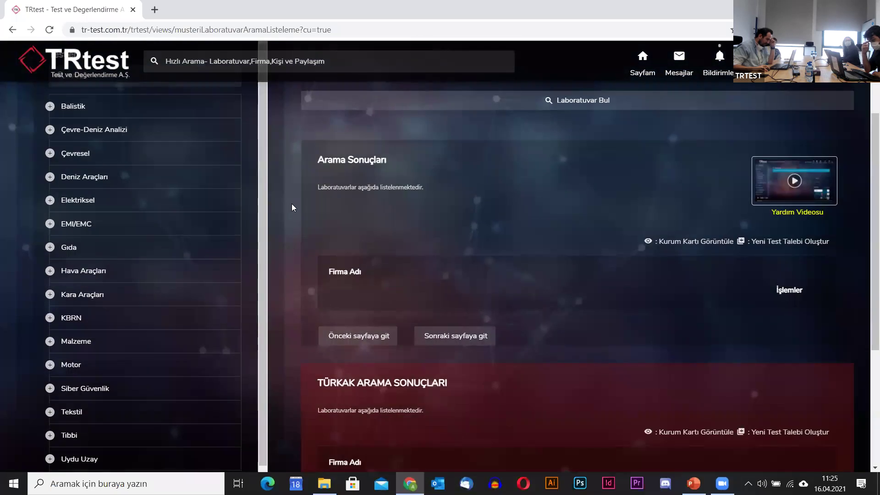
pyautogui.scroll(2, 286, 204)
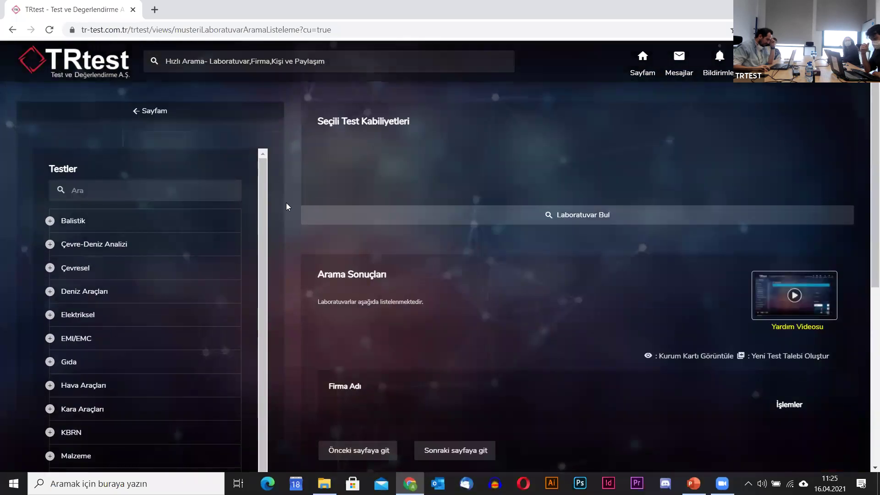
pyautogui.click(142, 195)
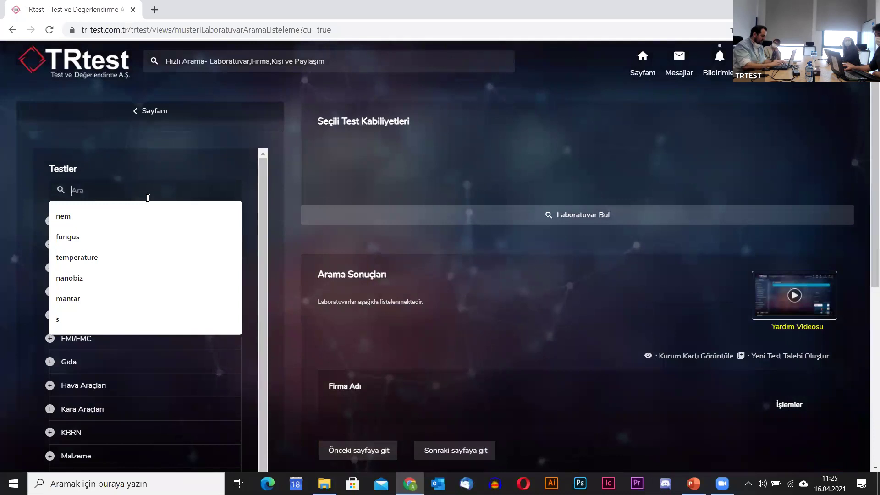
pyautogui.write('titreşim')
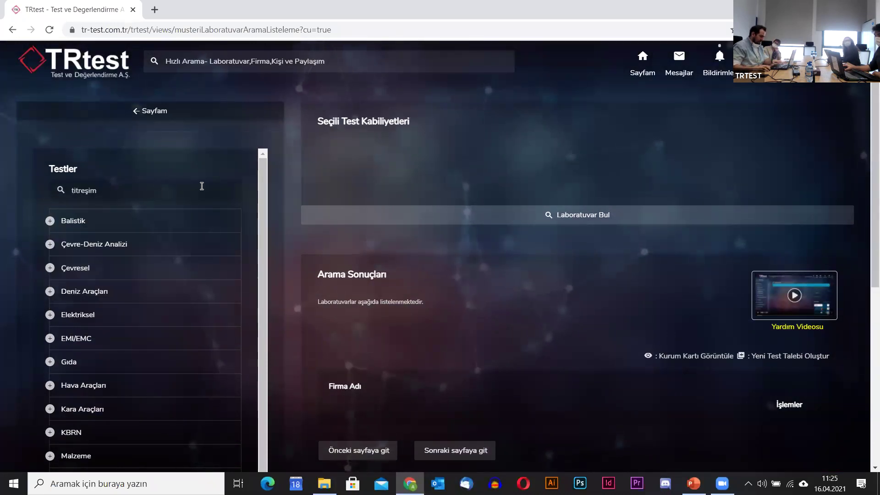
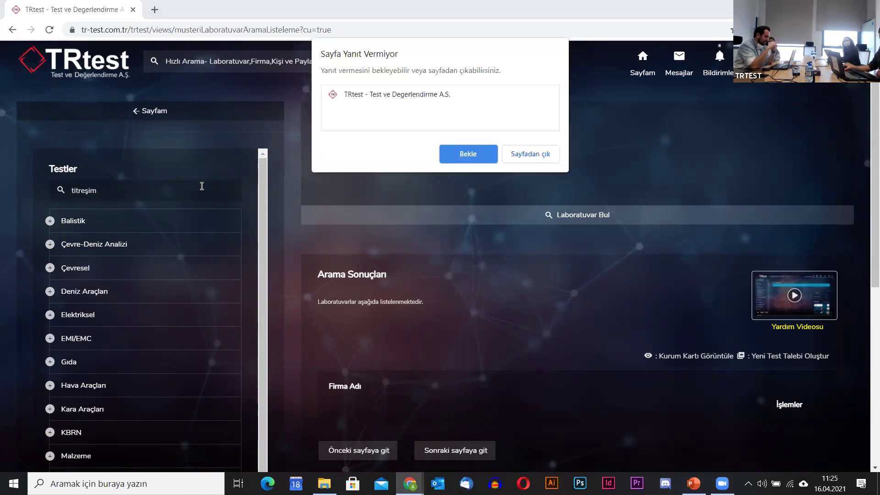
# Let the unresponsive page finish loading, then scroll the 'titreşim' test list to MIL STD 810G Metod 514.5.
pyautogui.click(463, 155)
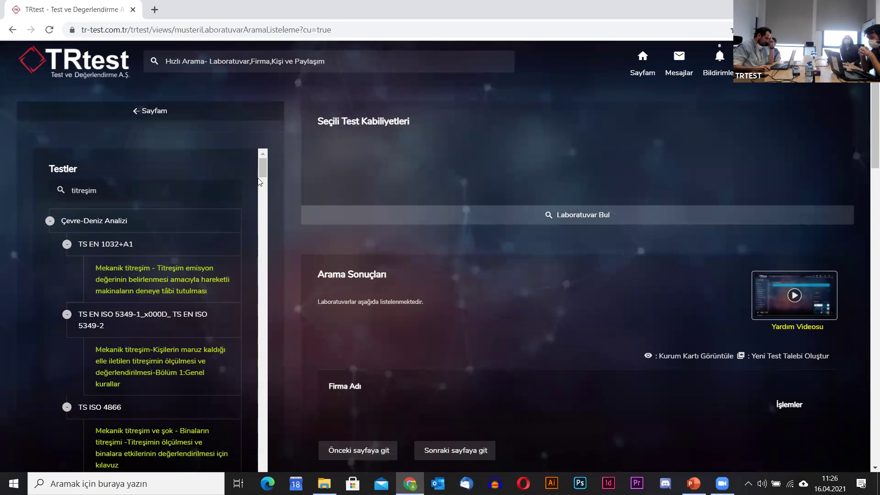
pyautogui.scroll(-1, 250, 187)
pyautogui.scroll(1, 249, 187)
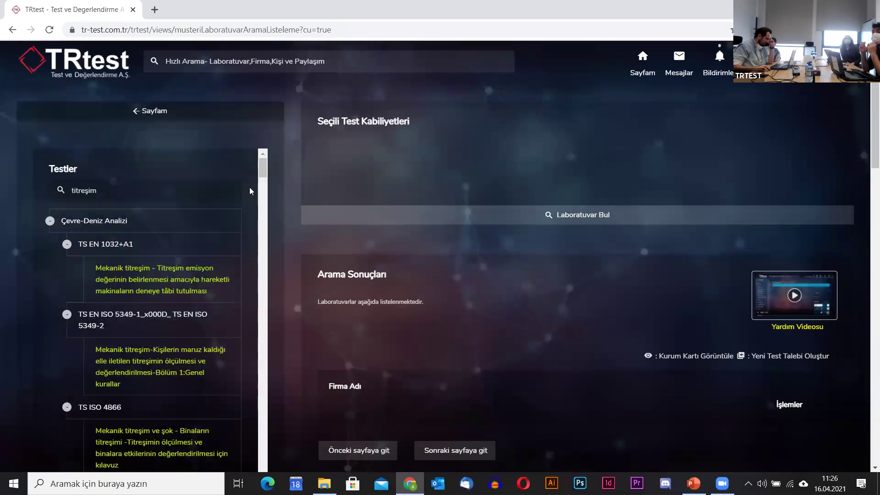
pyautogui.scroll(-8, 240, 220)
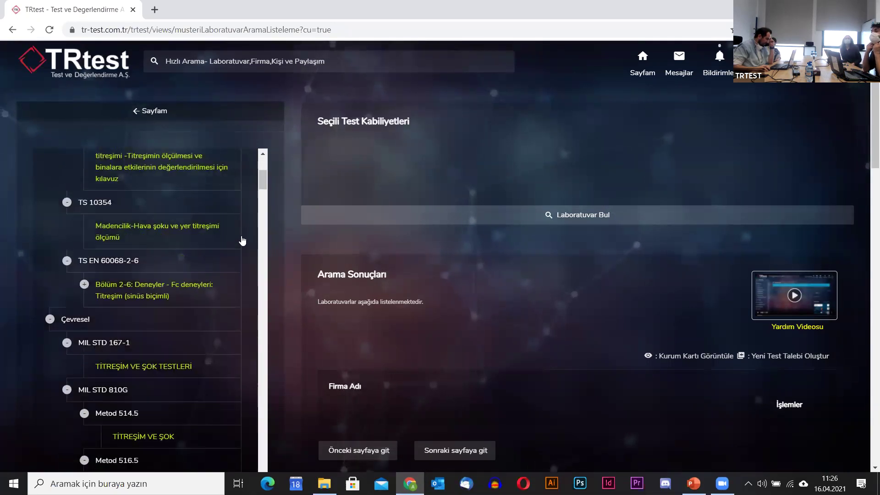
pyautogui.scroll(-1, 188, 333)
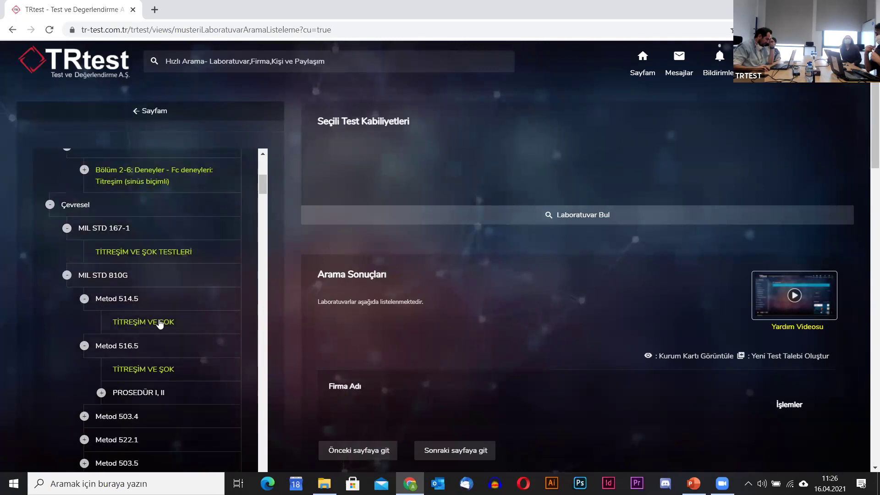
# Select MIL STD 810G Metod 514.5 and Metod 516.5 and search for laboratories offering them.
pyautogui.click(131, 299)
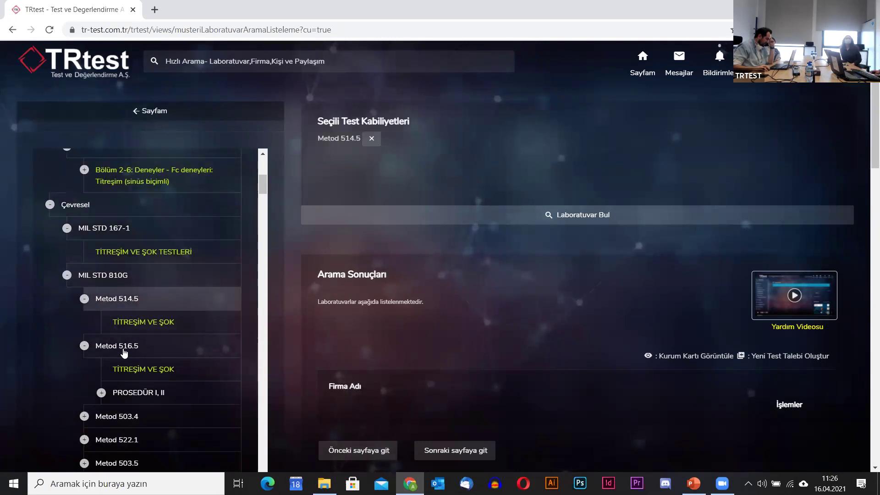
pyautogui.click(123, 349)
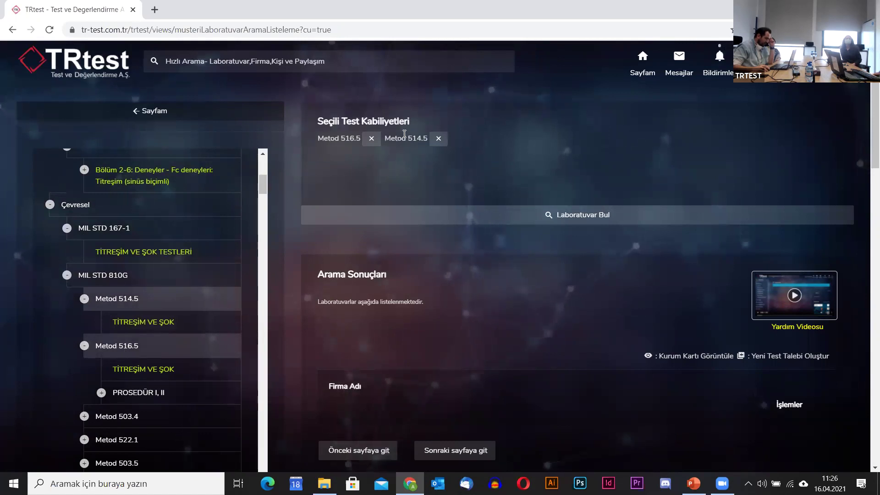
pyautogui.click(598, 214)
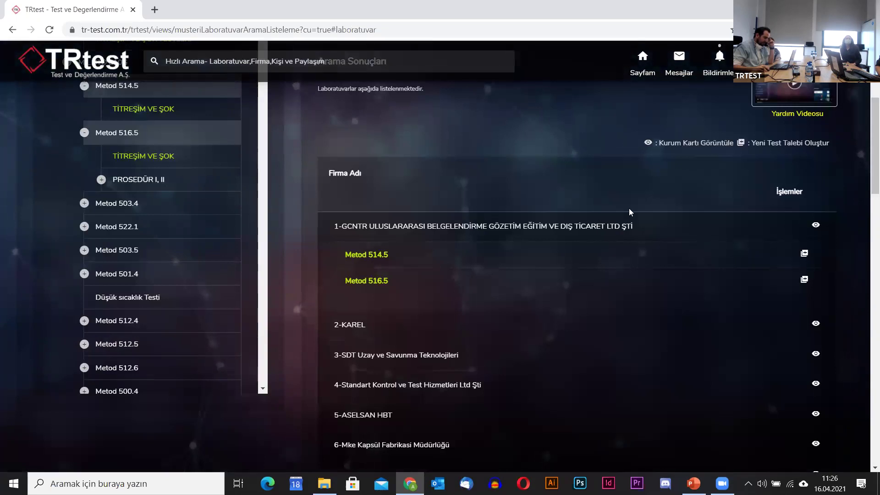
# Browse the nine lab results, collapse GCNTR's methods, and view TSE's accreditation and contact details.
pyautogui.scroll(-3, 494, 233)
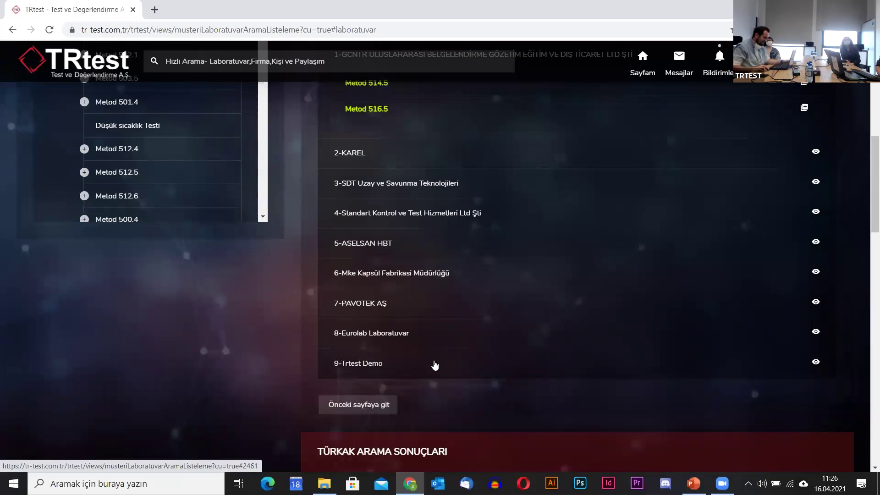
pyautogui.scroll(-2, 434, 364)
pyautogui.scroll(5, 452, 342)
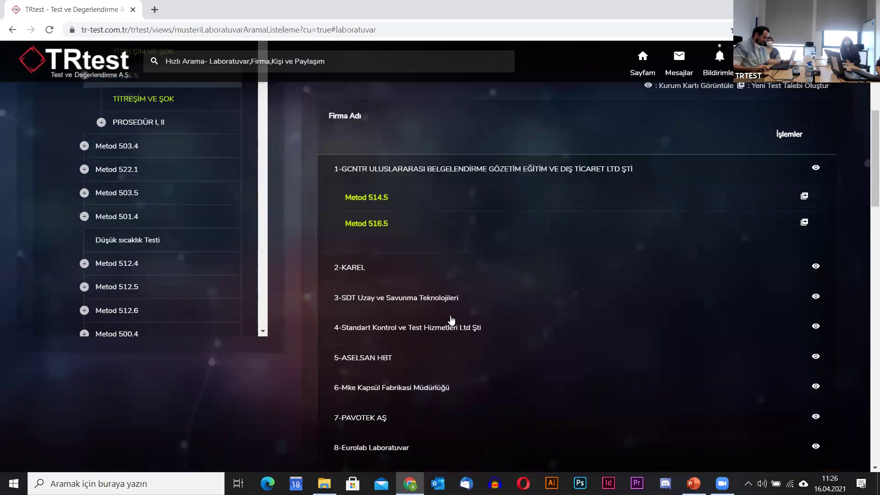
pyautogui.scroll(-6, 469, 246)
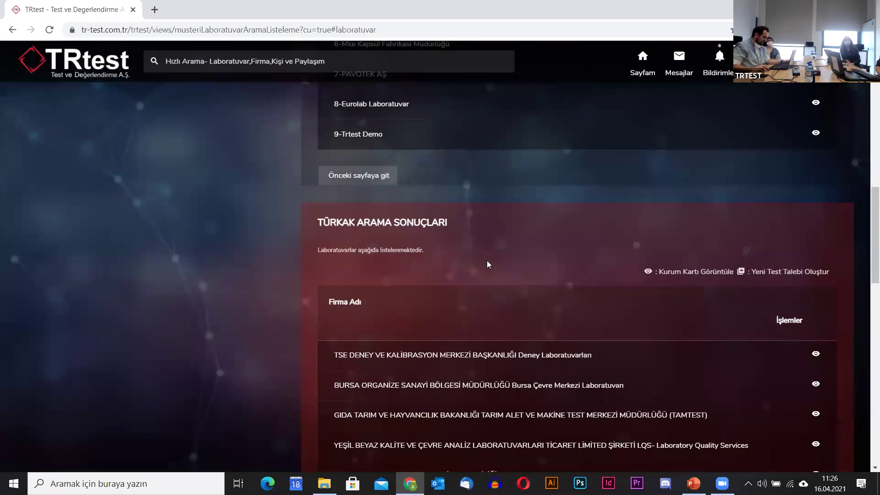
pyautogui.scroll(6, 490, 246)
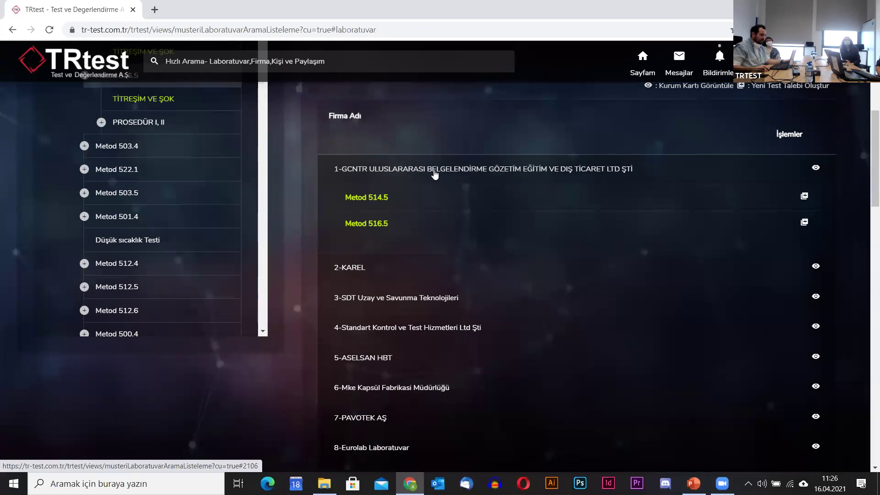
pyautogui.click(434, 170)
pyautogui.scroll(-5, 434, 174)
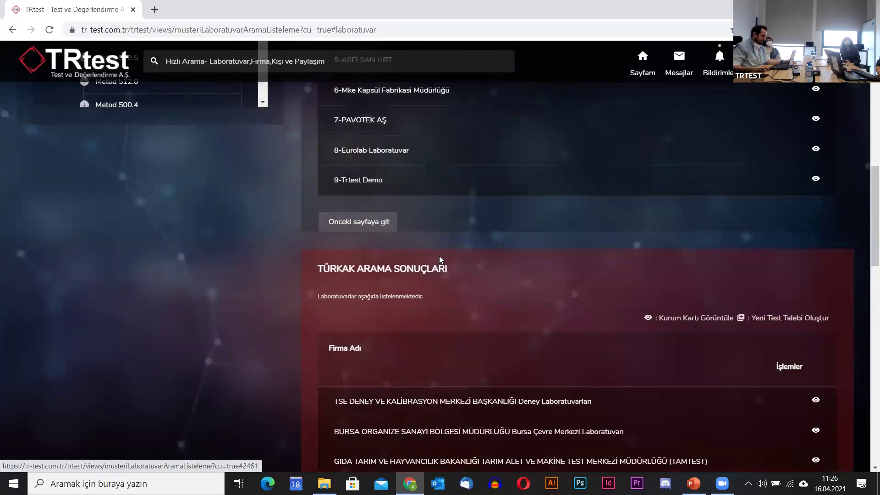
pyautogui.scroll(-4, 421, 270)
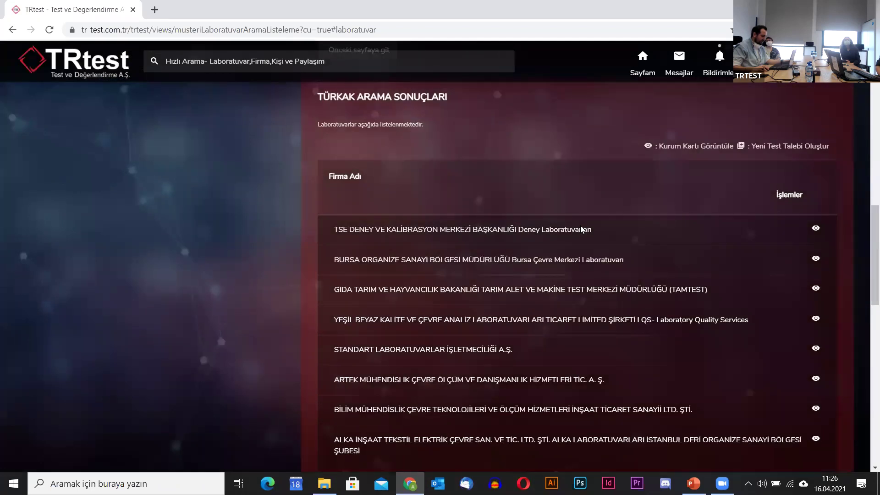
pyautogui.scroll(-1, 584, 238)
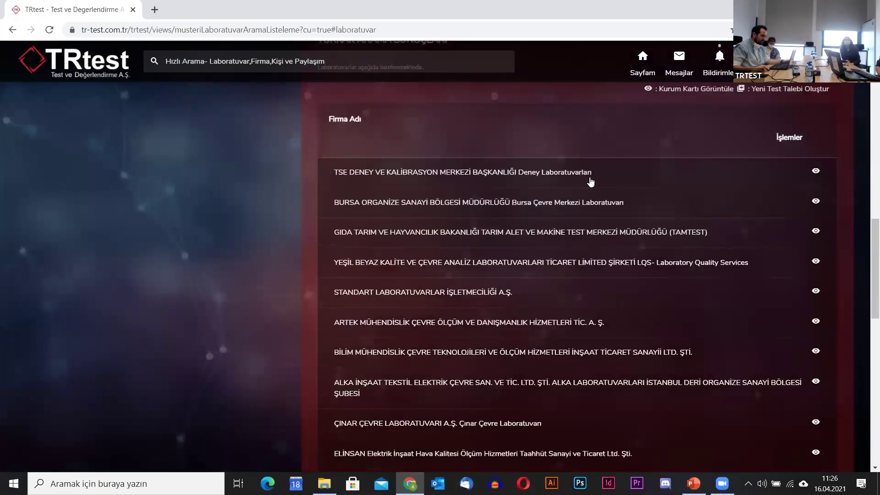
pyautogui.click(749, 175)
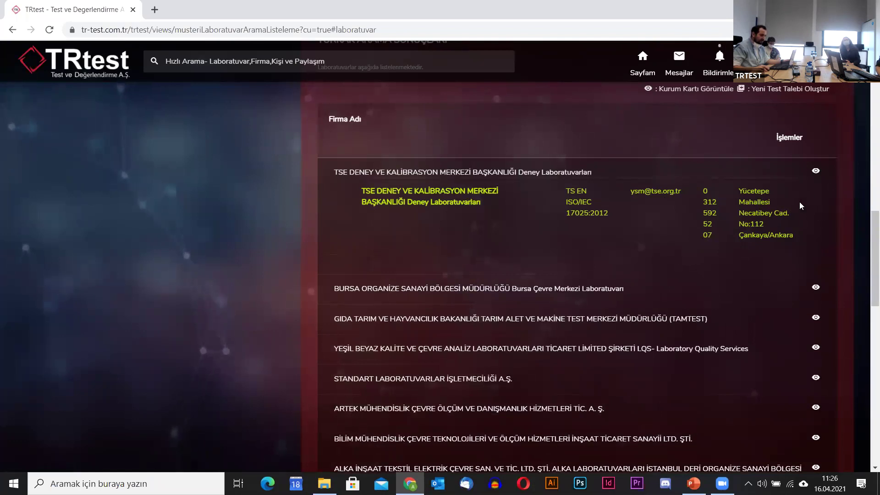
# Expand ASELSAN HBT to see its Şok test, then expand GCNTR showing Metod 514.5 and 516.5.
pyautogui.scroll(8, 816, 206)
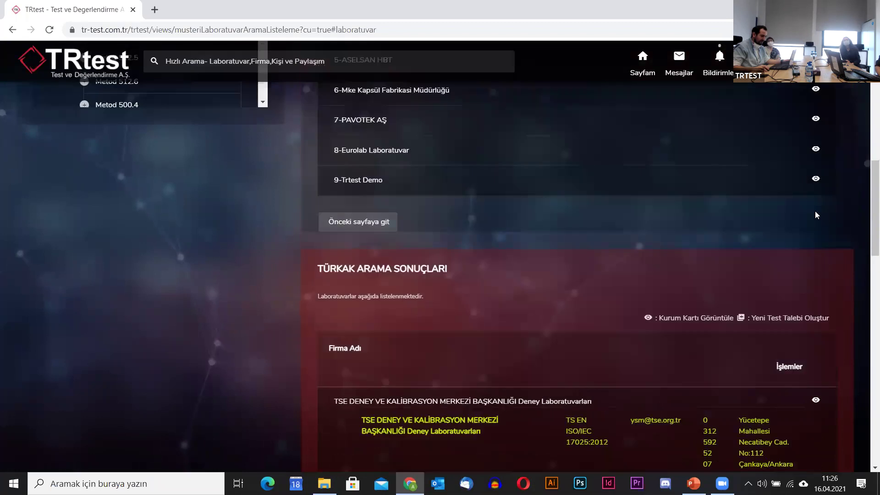
pyautogui.click(640, 179)
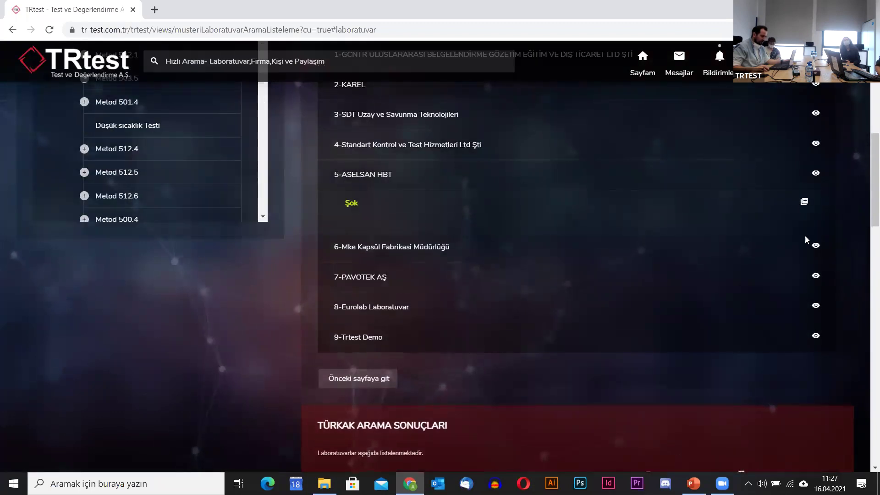
pyautogui.scroll(1, 791, 270)
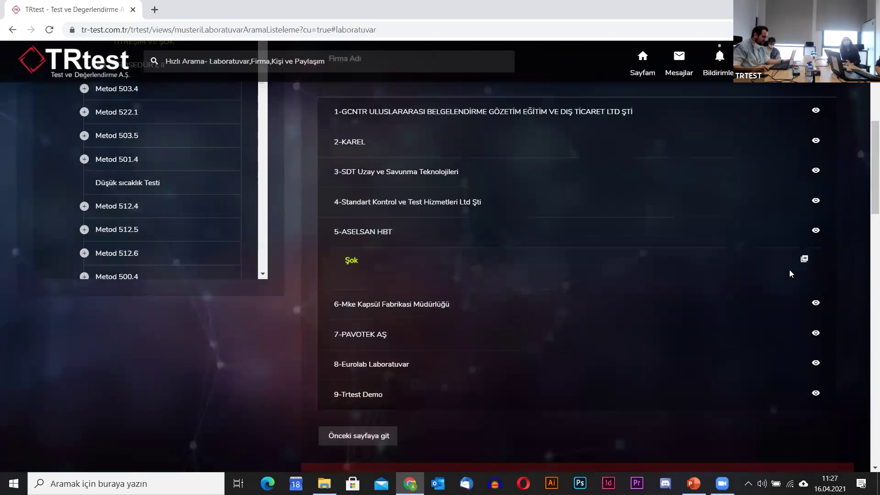
pyautogui.click(542, 113)
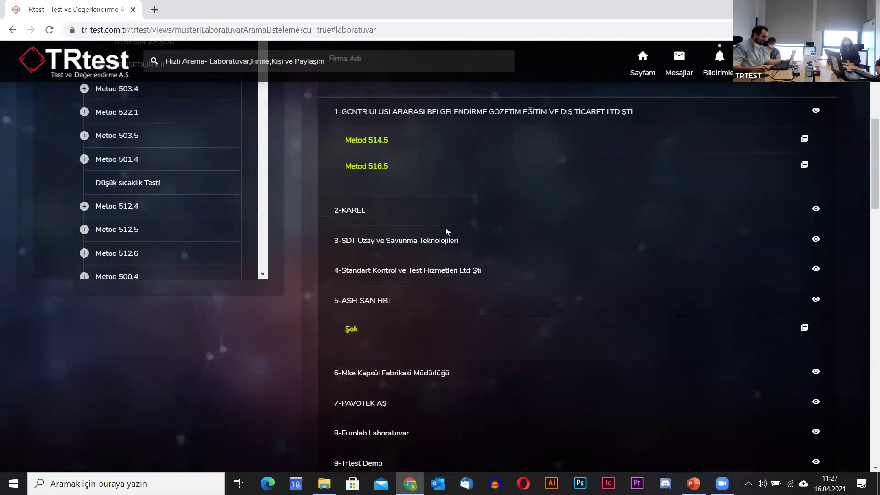
pyautogui.scroll(-1, 452, 206)
pyautogui.scroll(3, 537, 278)
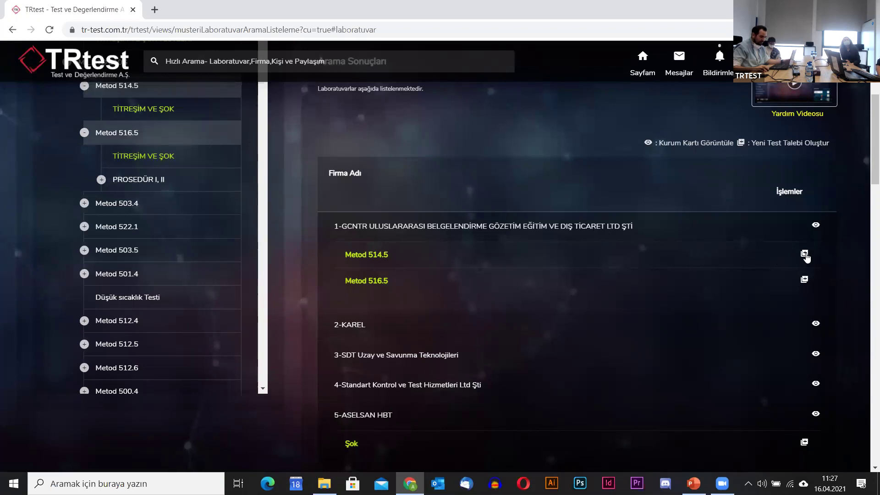
# Start a test request for GCNTR's Metod 514.5 with description 'Askeri taşıma çantası için 810G özelinde titreşim testi ihtiyacı'.
pyautogui.click(804, 254)
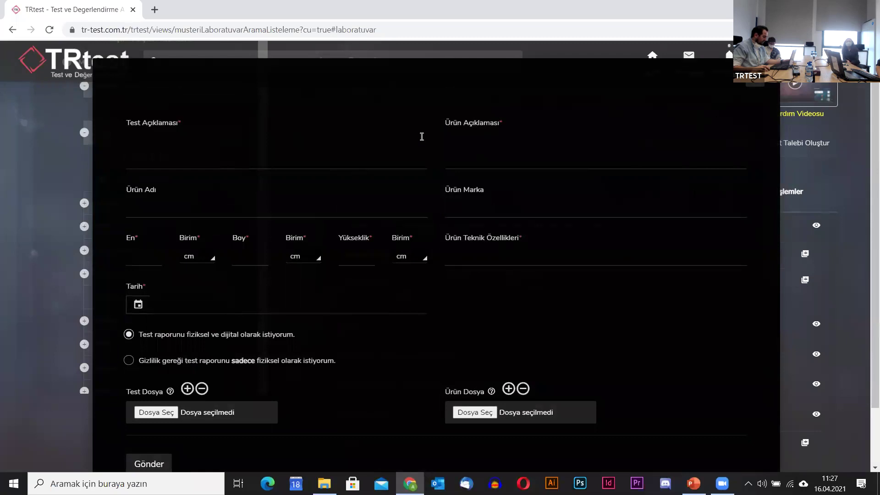
pyautogui.click(269, 155)
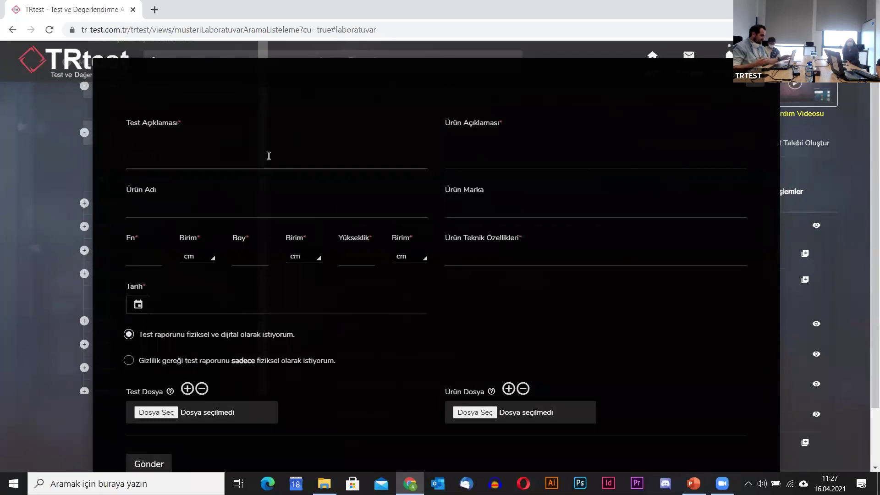
pyautogui.write('Askeri taşıma çantası için 810G özelinde titreşim tes')
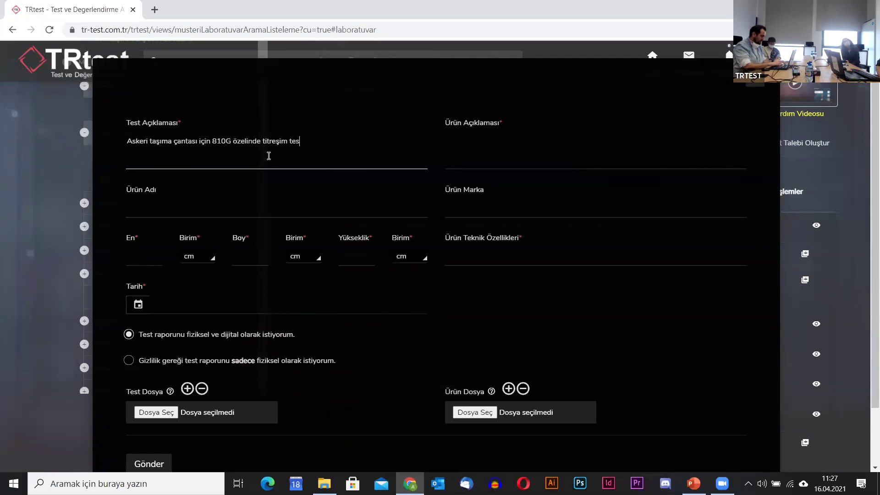
pyautogui.write('ti ihtiyacı')
pyautogui.press('Tab')
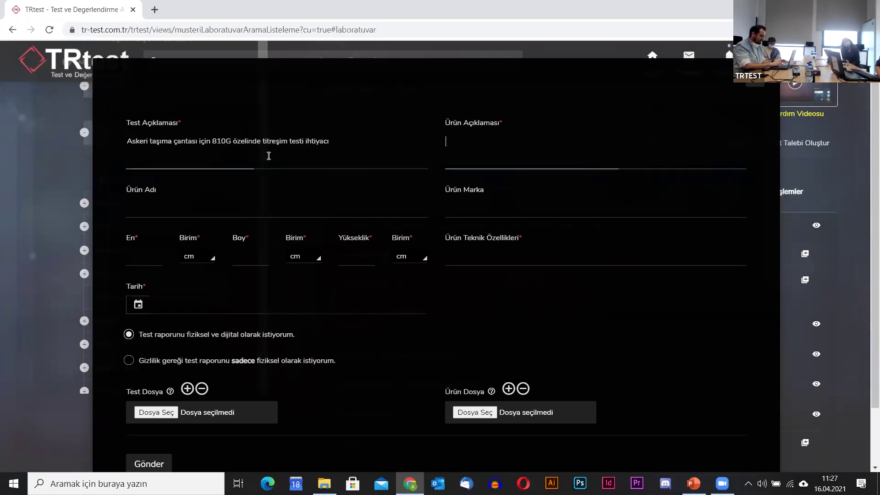
# Fill in the product description 'Askeri tip taşıma ça…' and product name XXYY.
pyautogui.write('Askeri tip taşıma çantası')
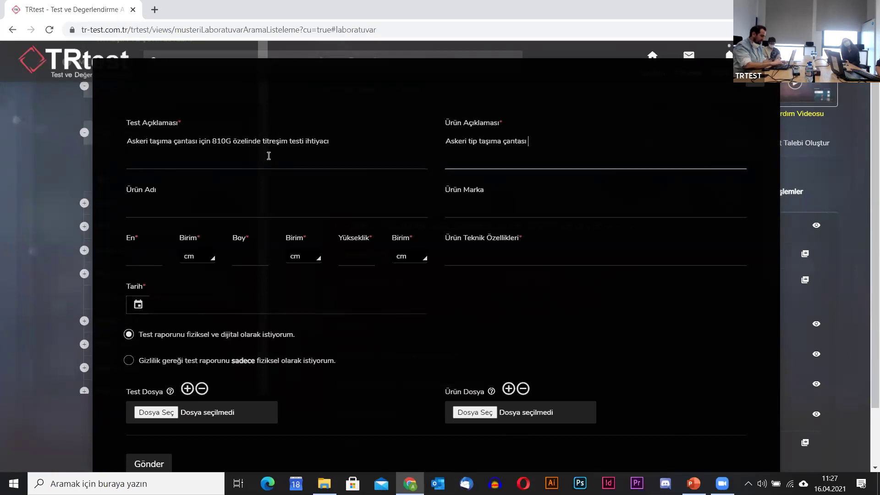
pyautogui.press('Tab')
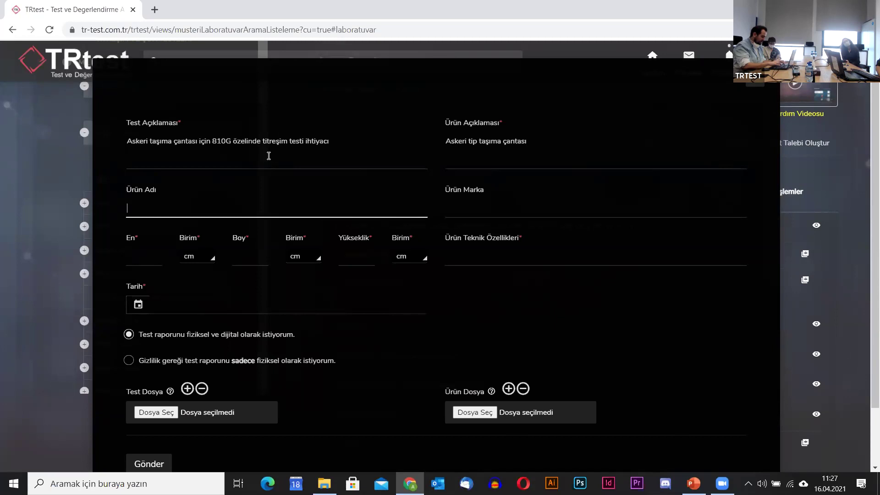
pyautogui.press('Tab')
# Set the product brand to Trtest and its width, length and height to 200 cm.
pyautogui.write('Trtest')
pyautogui.click(139, 257)
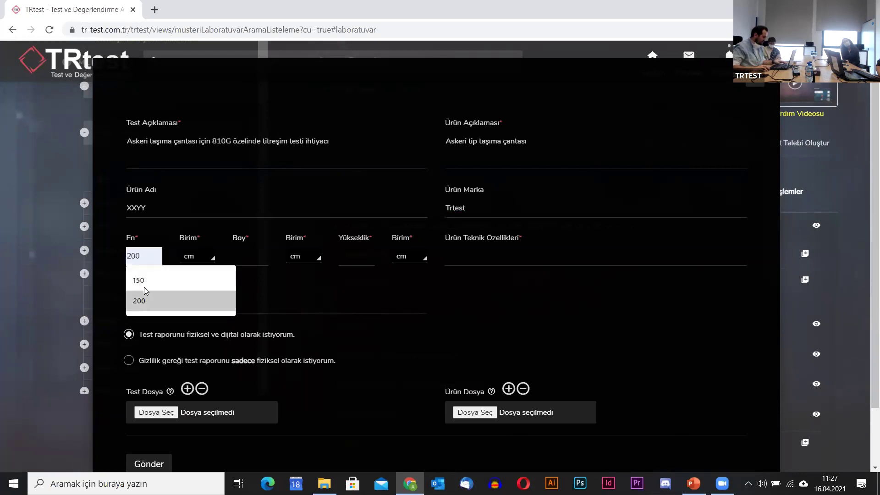
pyautogui.click(158, 306)
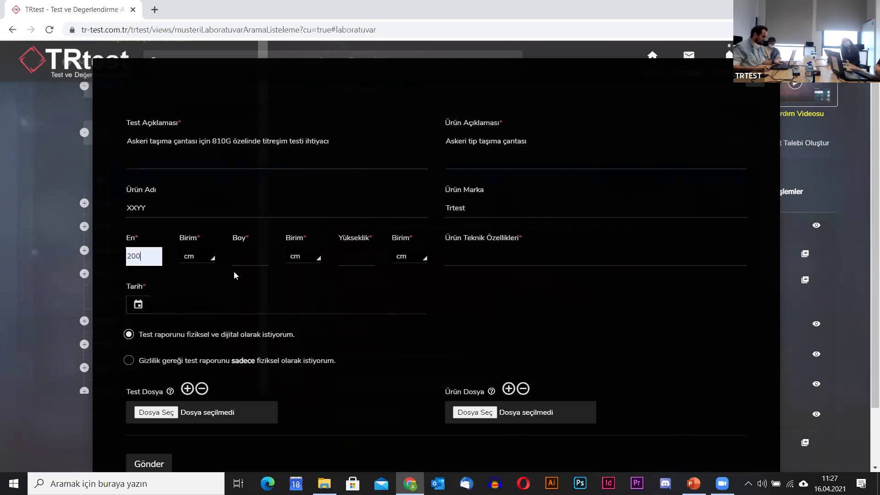
pyautogui.click(251, 258)
pyautogui.write('200')
pyautogui.press('Tab')
pyautogui.press('Tab')
pyautogui.write('200')
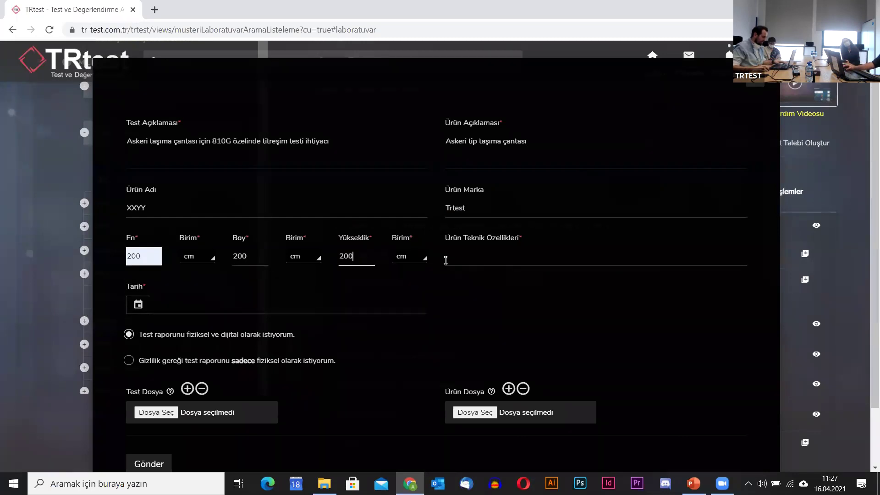
# Enter 'Hardcase,' as the product's technical features.
pyautogui.click(503, 261)
pyautogui.write('Hardcase,')
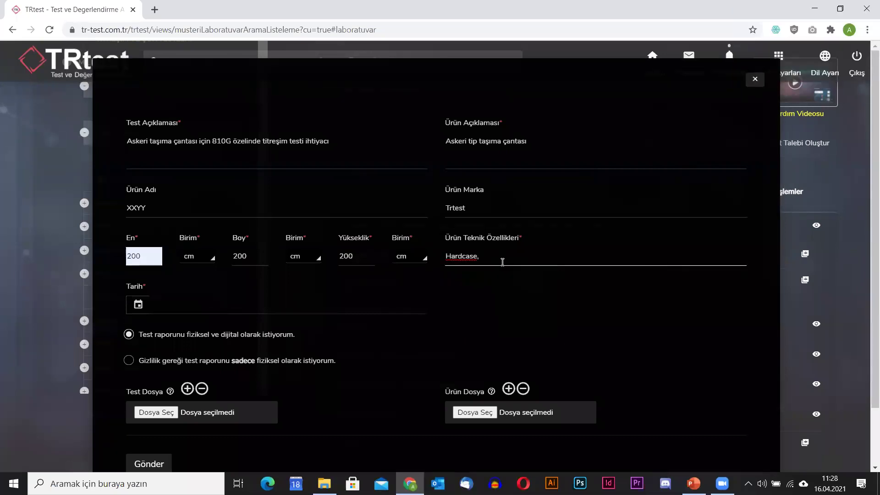
pyautogui.click(166, 310)
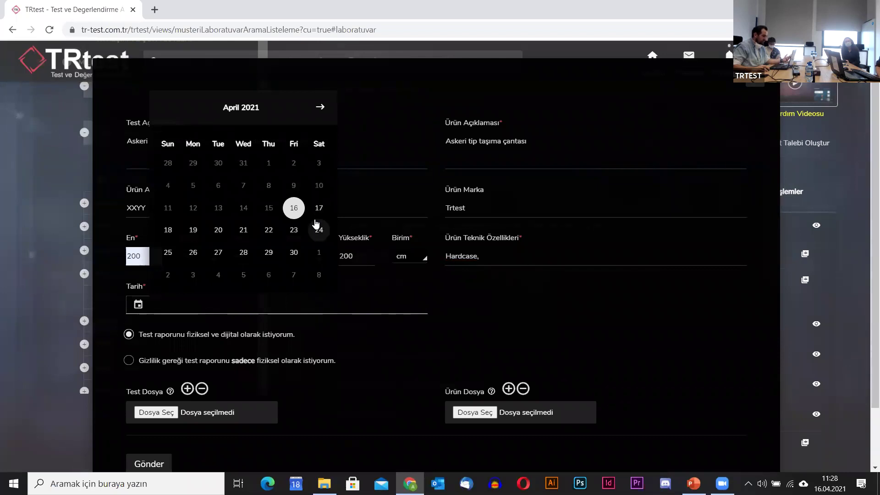
# Set the request date to 20-04-2021 and choose the confidential, physical-only test report option.
pyautogui.click(218, 231)
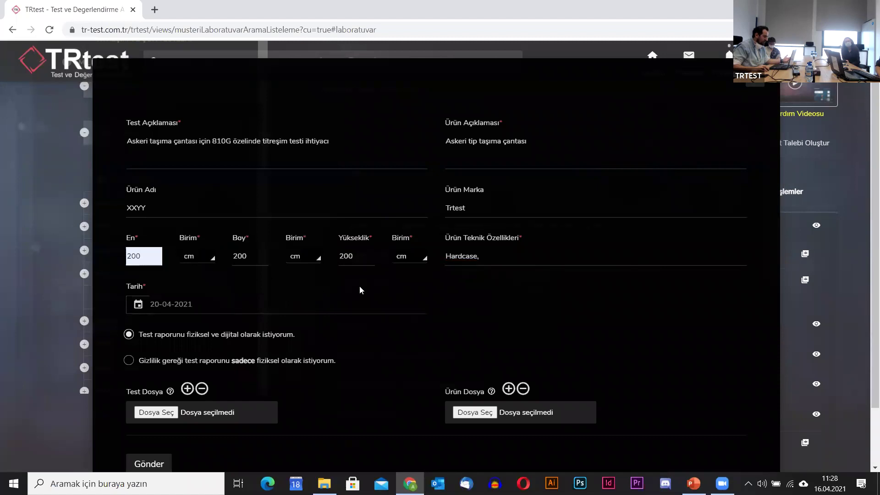
pyautogui.scroll(-1, 359, 287)
pyautogui.click(131, 303)
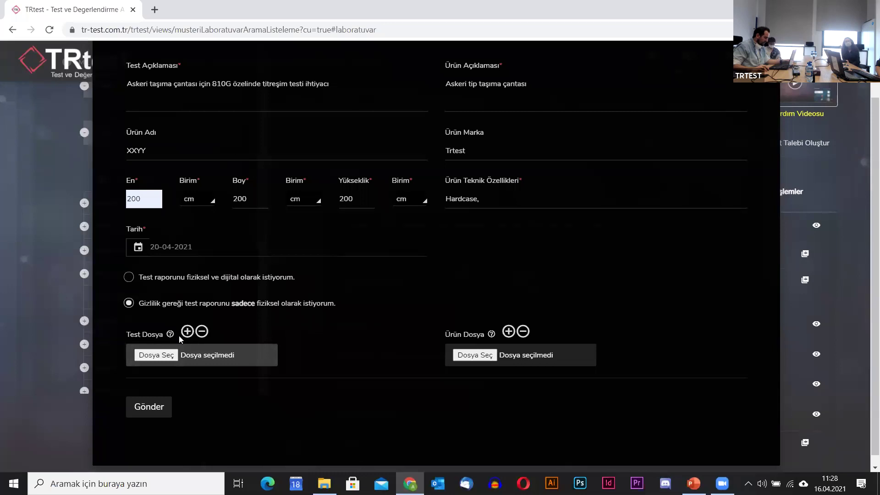
pyautogui.scroll(-1, 301, 336)
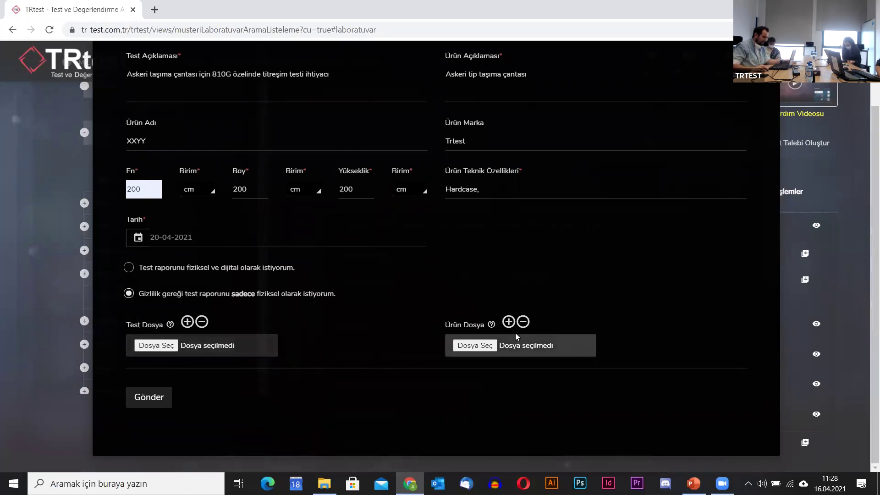
# Send the request to the laboratory, confirm the success alert, and go to the profile home page.
pyautogui.click(149, 399)
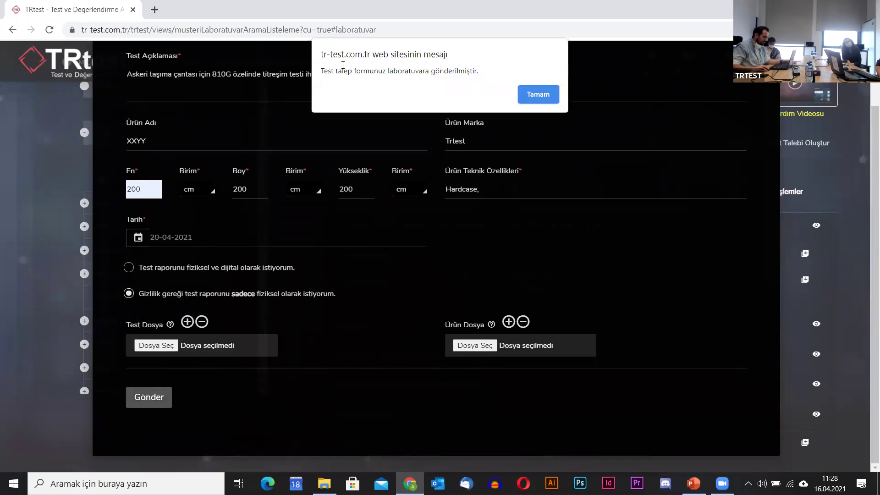
pyautogui.click(539, 95)
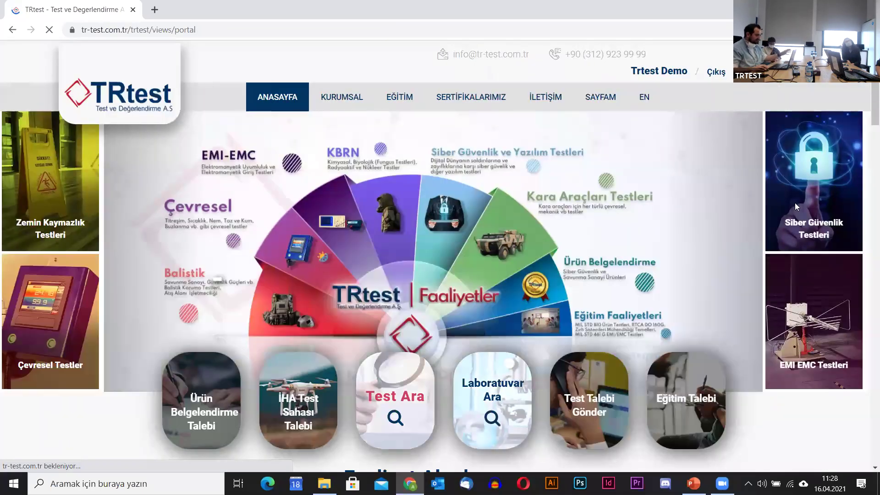
pyautogui.click(667, 71)
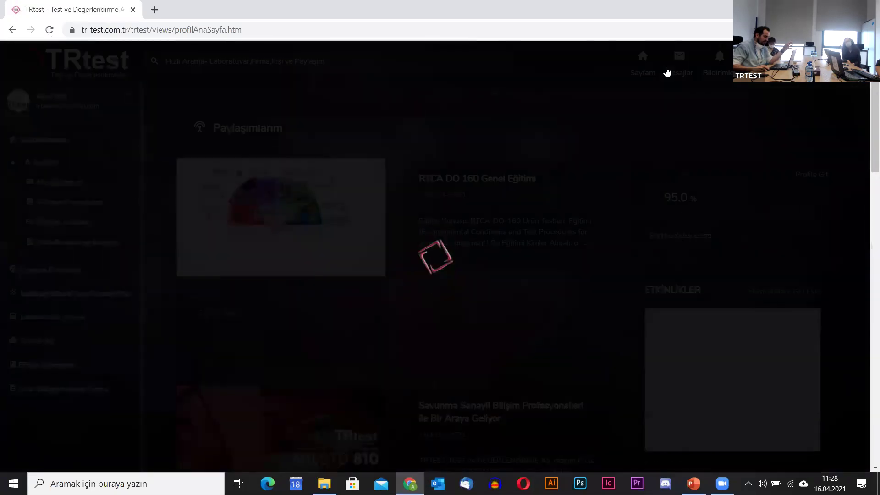